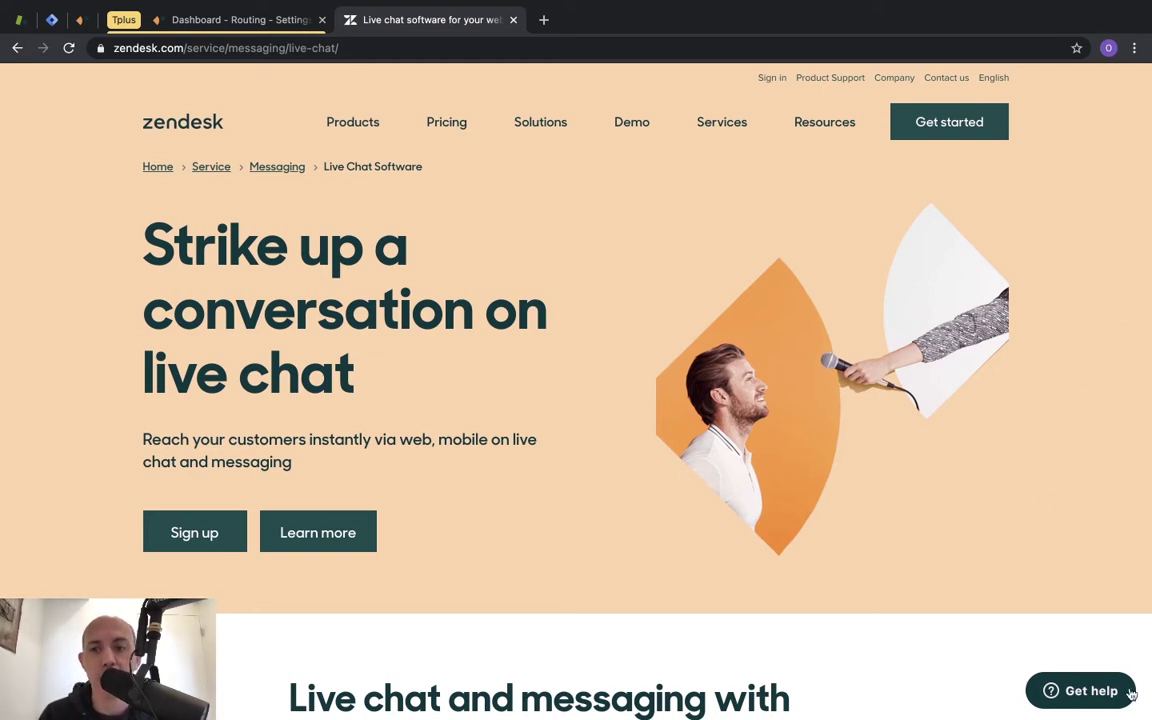
On the To The Moon+ home page, try the contact form and chat widget, minimizing each.
{"action": "left_click", "coordinate": [1078, 690]}
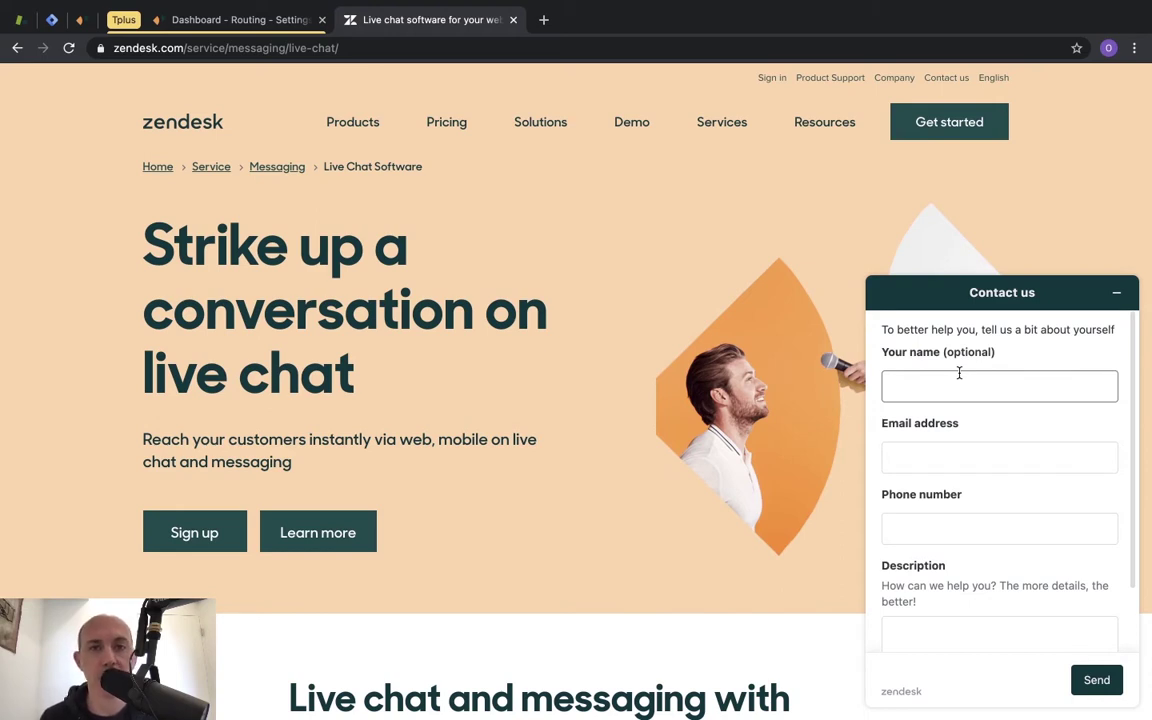
{"action": "left_click", "coordinate": [1116, 293]}
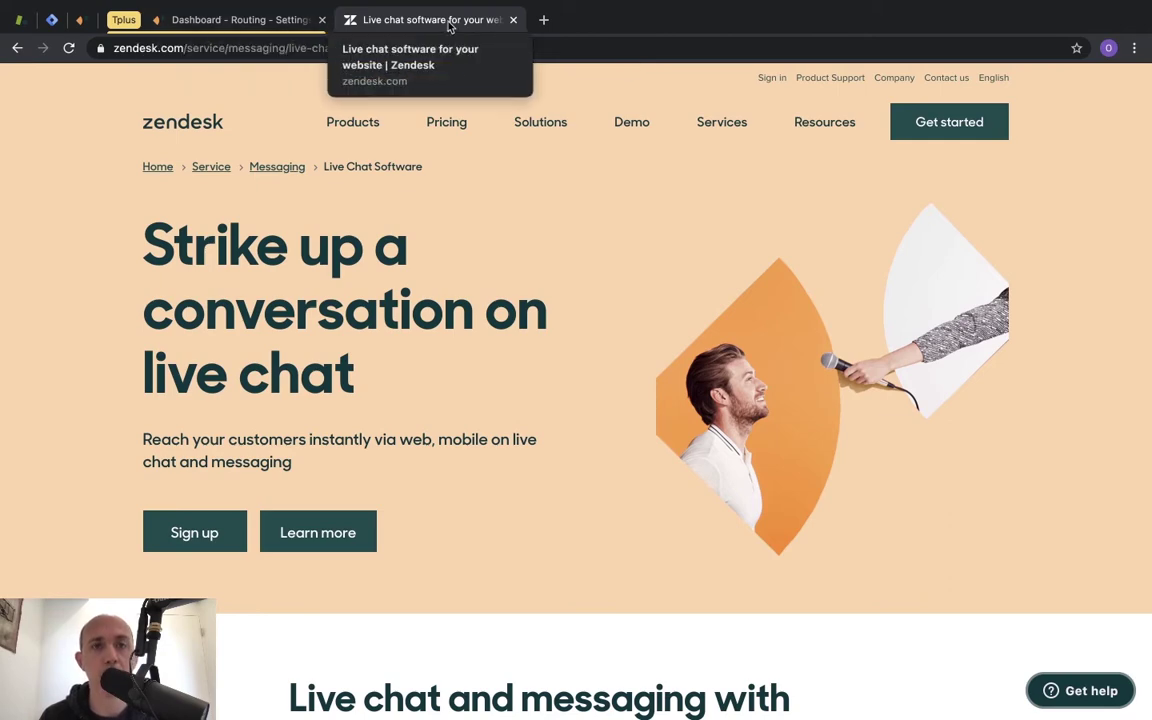
{"action": "key", "text": "ctrl+Right"}
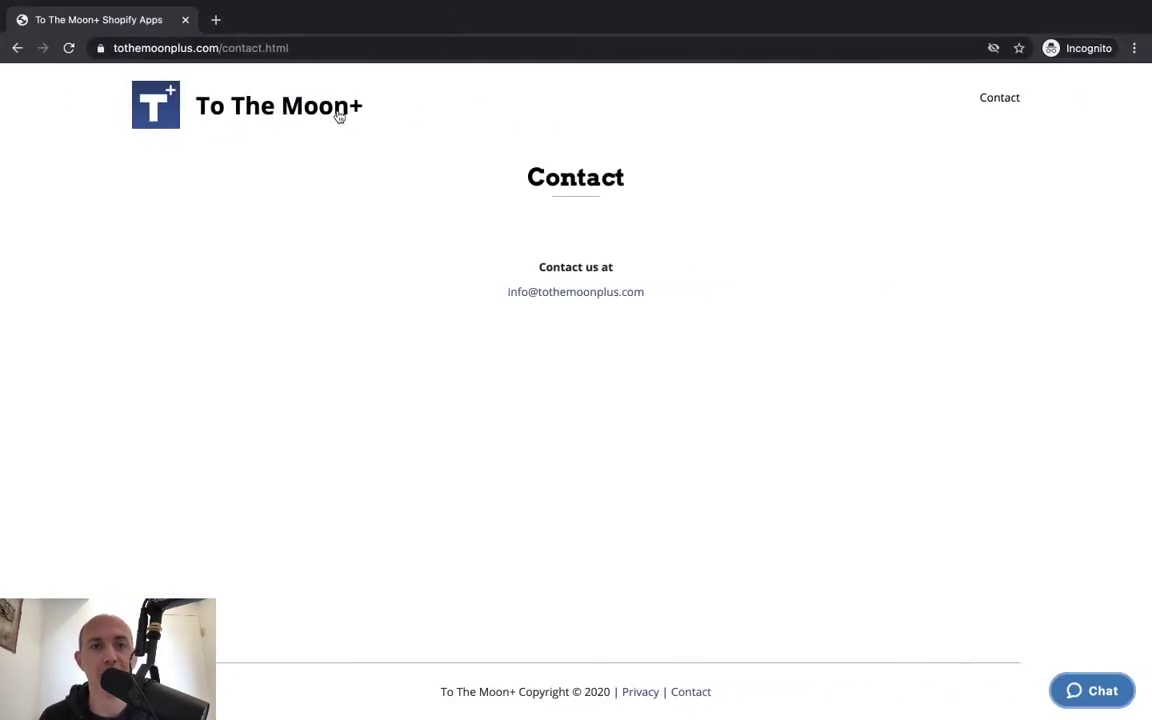
{"action": "left_click", "coordinate": [309, 114]}
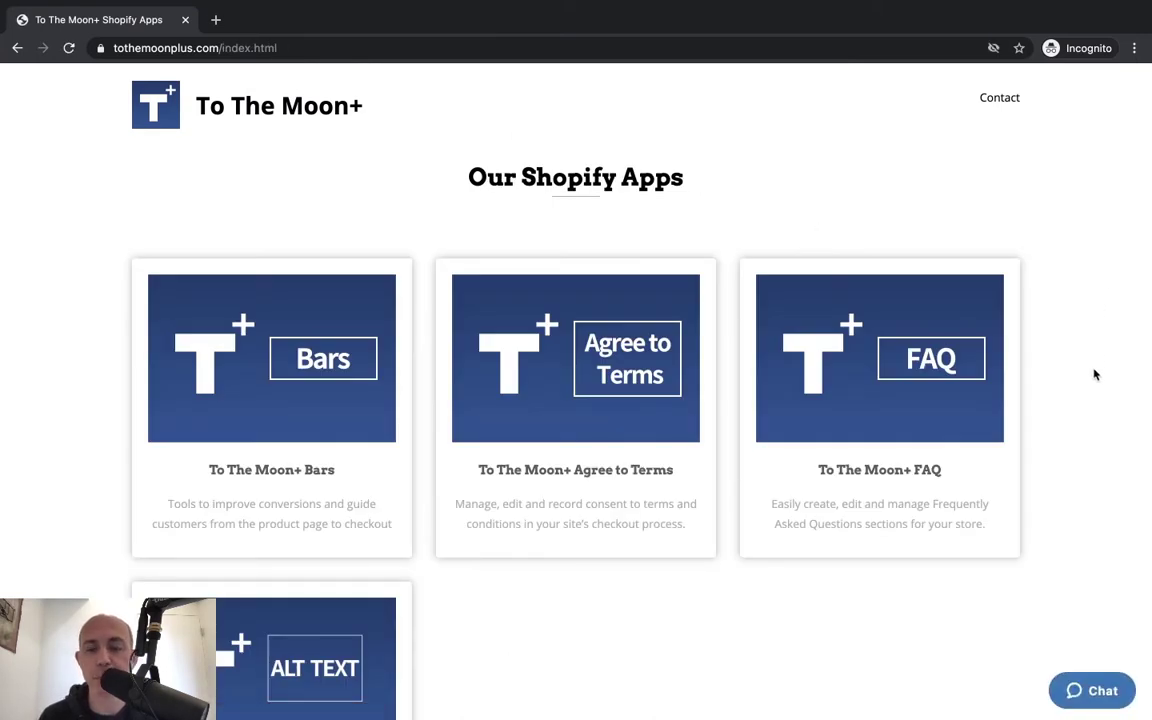
{"action": "scroll", "coordinate": [1093, 375], "scroll_direction": "down", "scroll_amount": 1}
{"action": "scroll", "coordinate": [1057, 250], "scroll_direction": "up", "scroll_amount": 1}
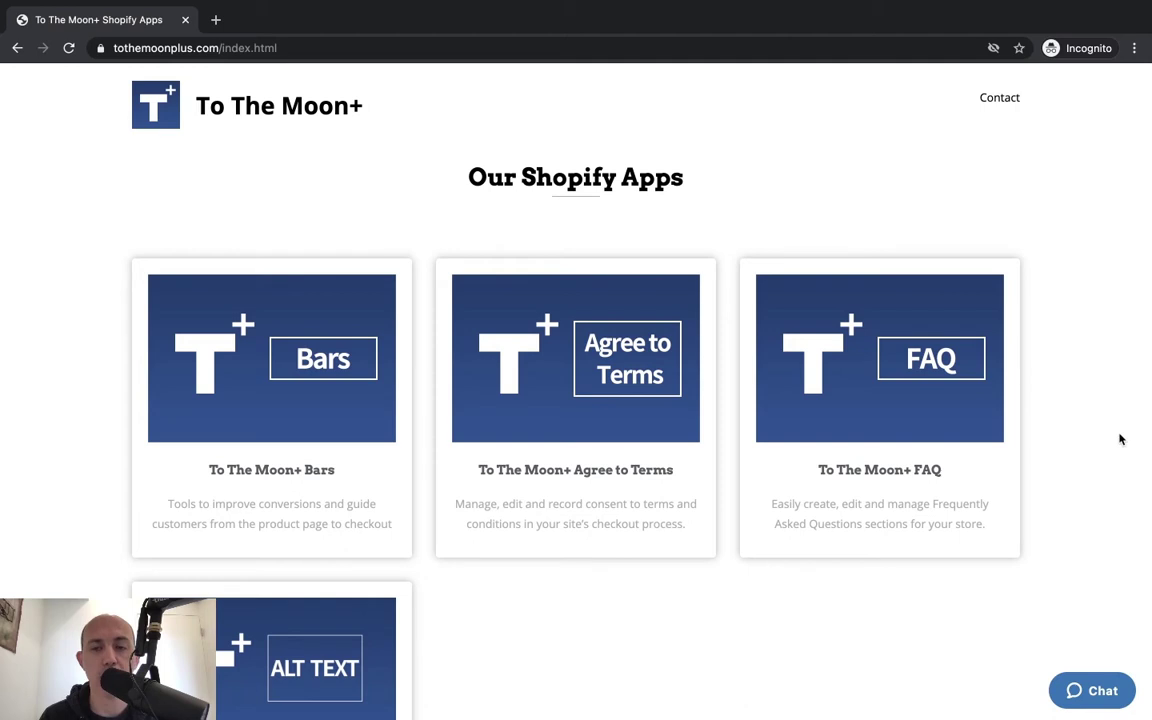
{"action": "left_click", "coordinate": [1090, 690]}
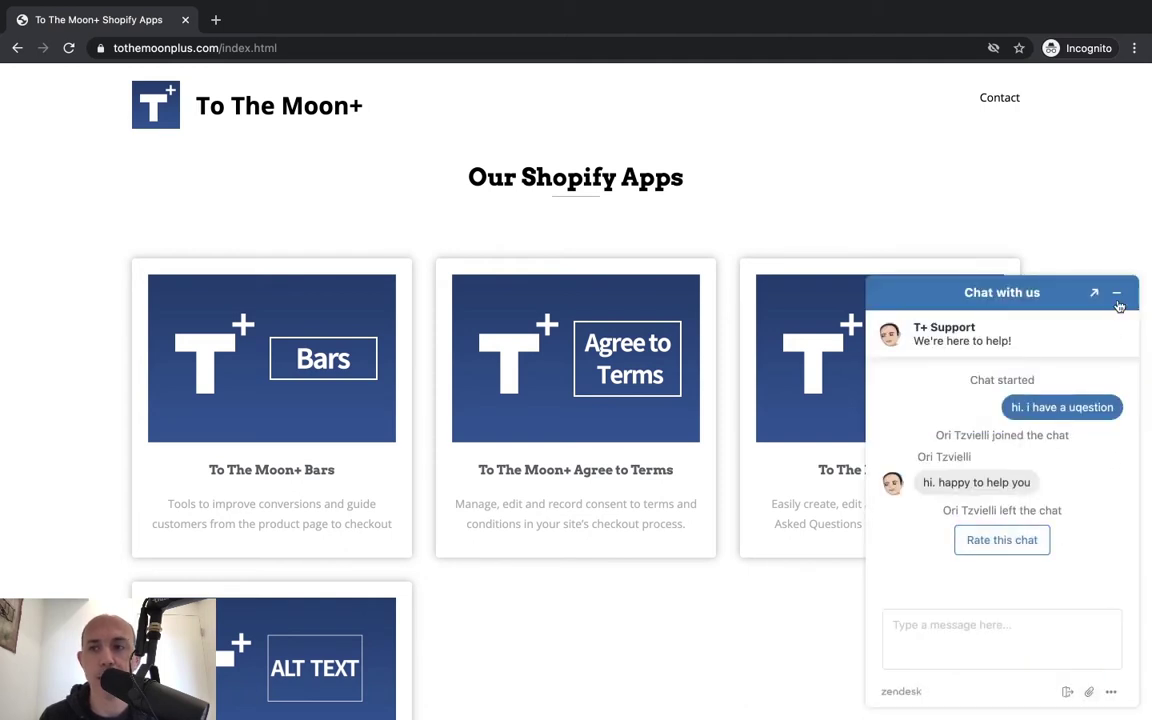
{"action": "left_click", "coordinate": [1117, 293]}
Load tothemoonplus.com/index.html in a new Chrome incognito window.
{"action": "left_click", "coordinate": [519, 47]}
{"action": "key", "text": "ctrl+c"}
{"action": "key", "text": "BackSpace"}
{"action": "key", "text": "ctrl+Left"}
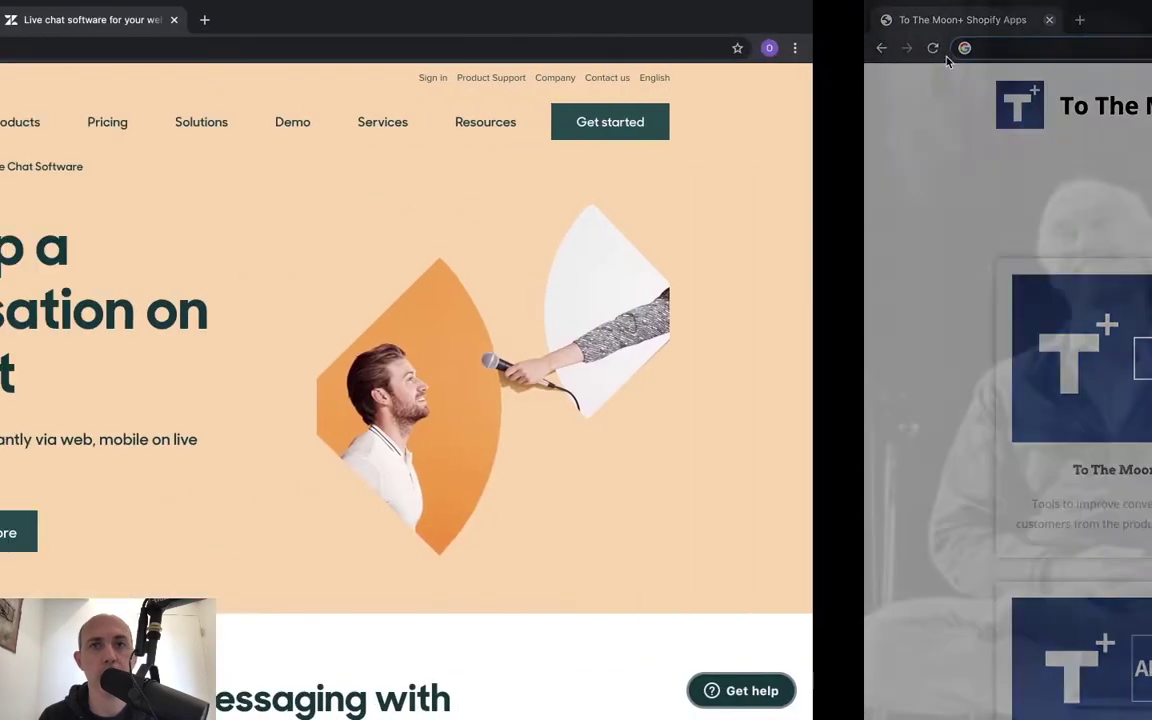
{"action": "left_click", "coordinate": [1106, 46]}
{"action": "left_click", "coordinate": [1010, 118]}
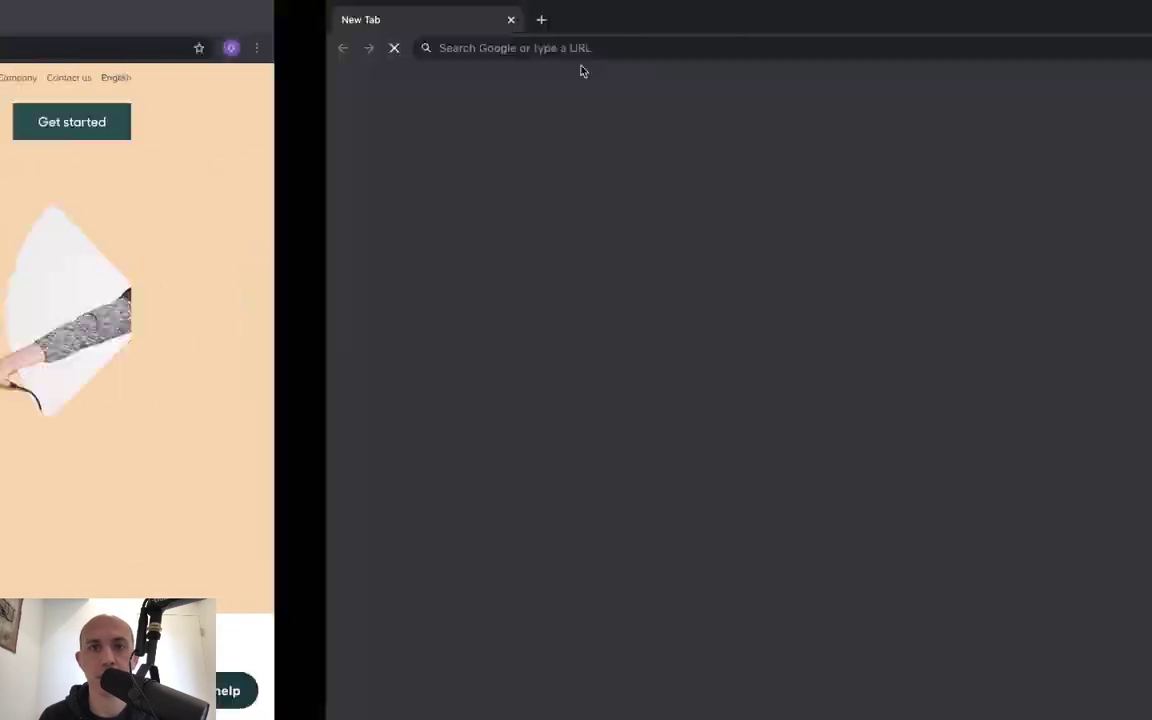
{"action": "key", "text": "ctrl+v"}
{"action": "key", "text": "Return"}
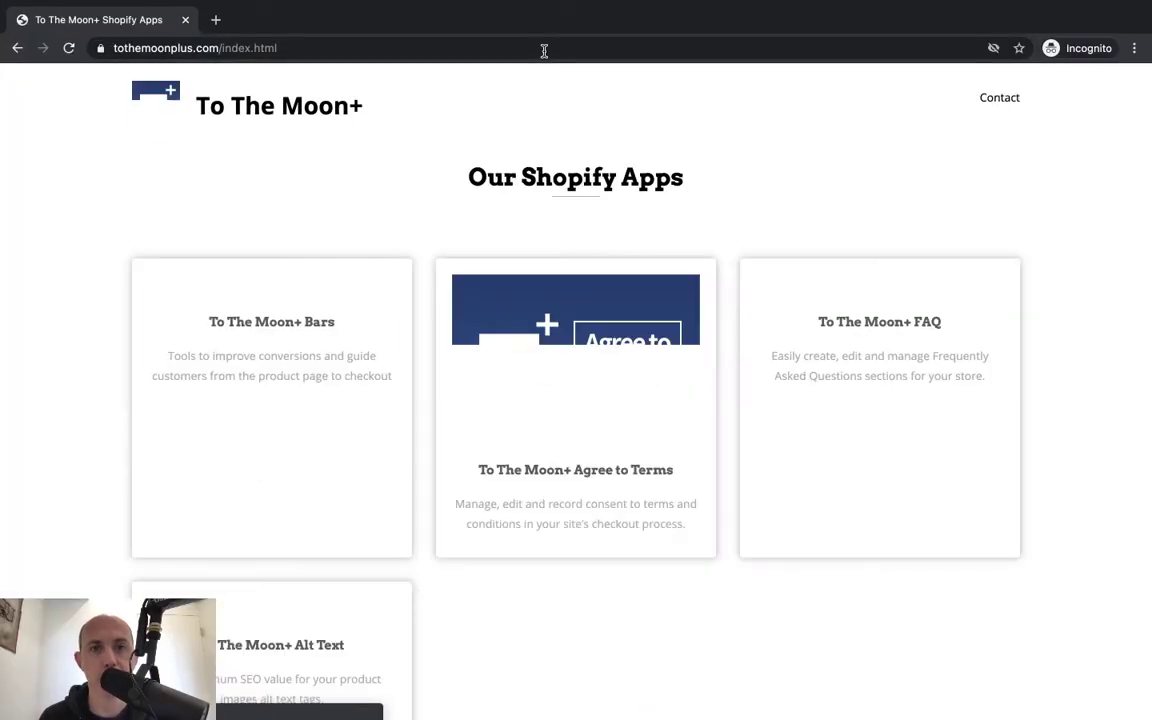
{"action": "scroll", "coordinate": [1100, 476], "scroll_direction": "down", "scroll_amount": 1}
{"action": "scroll", "coordinate": [1100, 476], "scroll_direction": "up", "scroll_amount": 1}
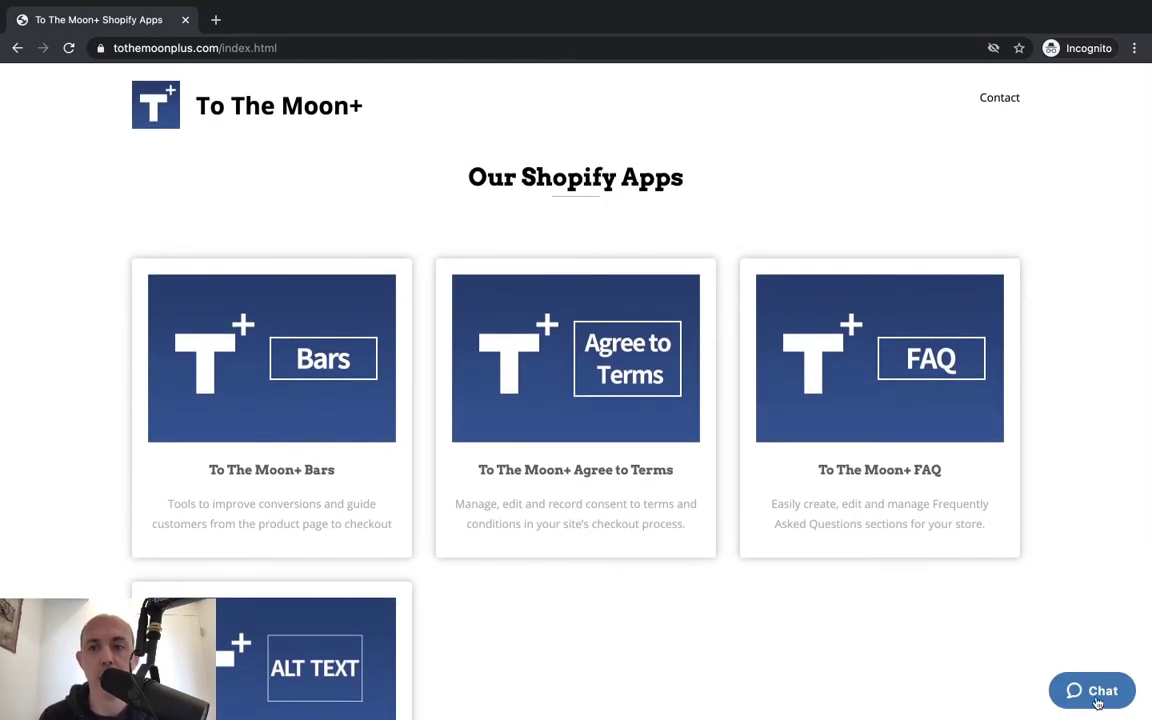
As the visitor, enter a name and e-mail and start a chat saying 'hi. i have a question about shipping?'.
{"action": "left_click", "coordinate": [1097, 703]}
{"action": "left_click", "coordinate": [955, 393]}
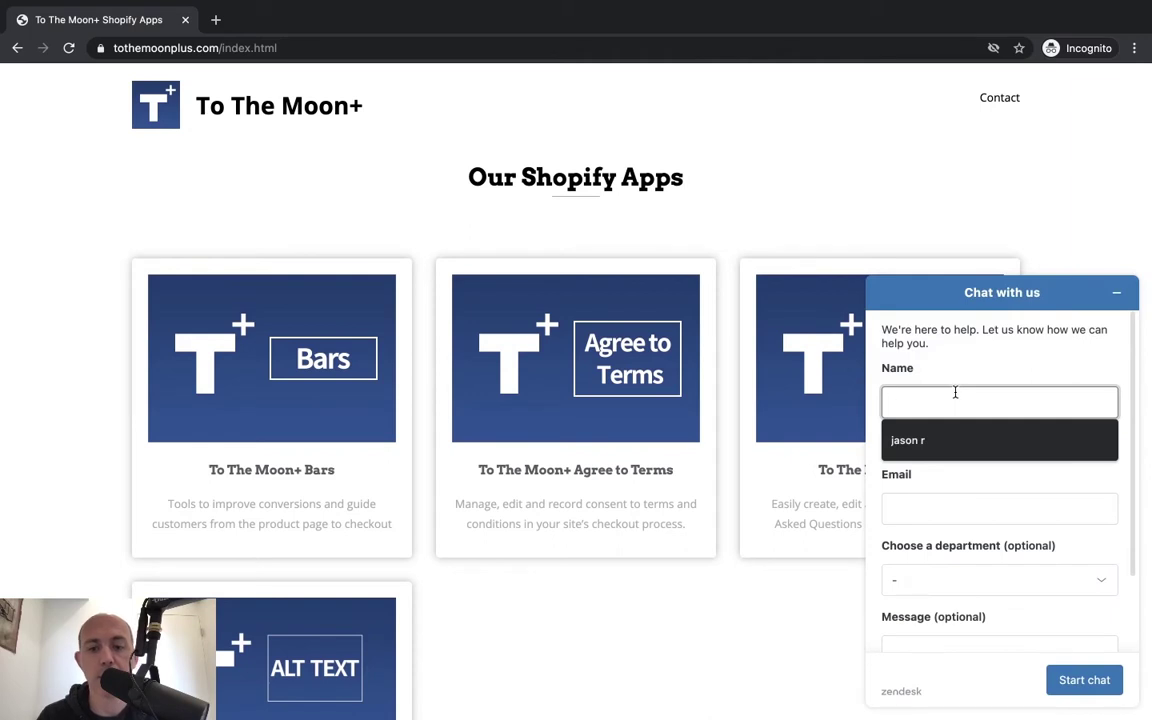
{"action": "type", "text": "Bob"}
{"action": "left_click", "coordinate": [946, 499]}
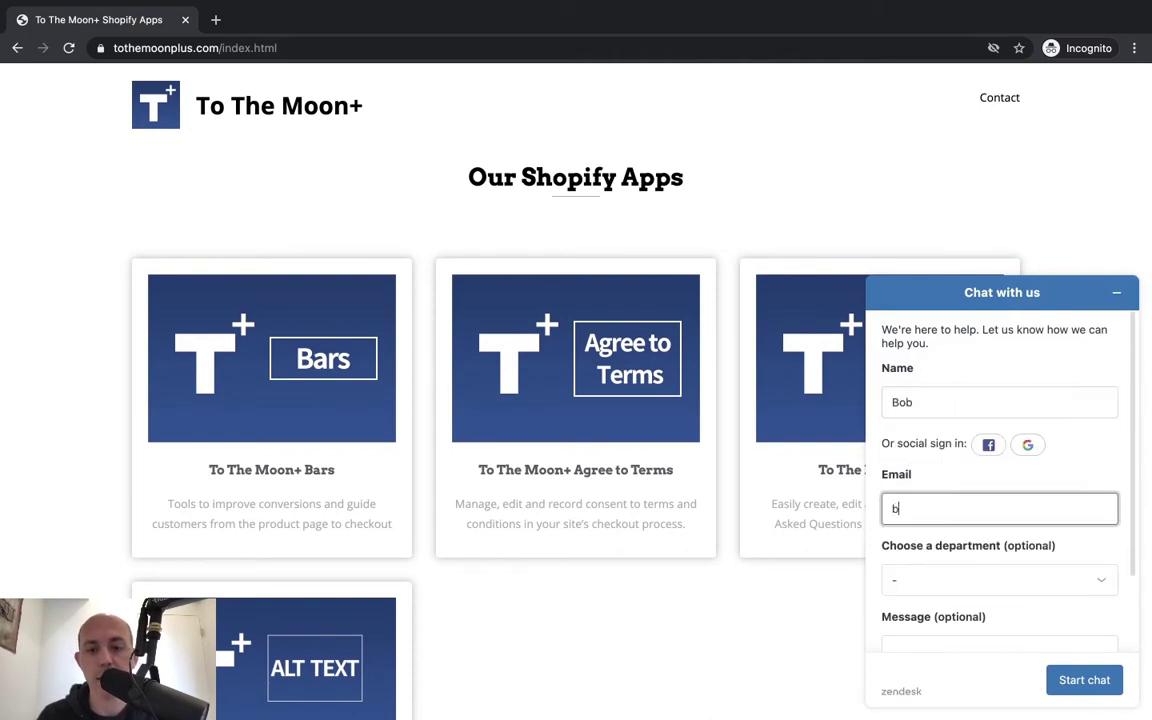
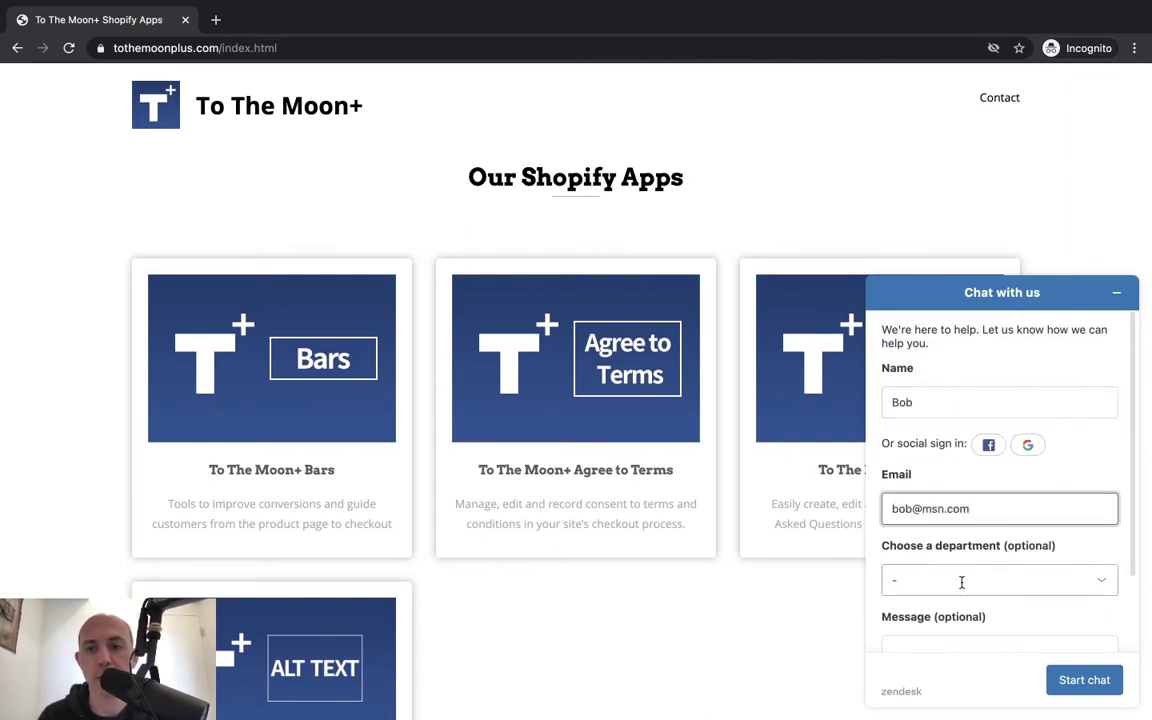
{"action": "scroll", "coordinate": [962, 581], "scroll_direction": "down", "scroll_amount": 1}
{"action": "left_click", "coordinate": [958, 567]}
{"action": "type", "text": "hi. i"}
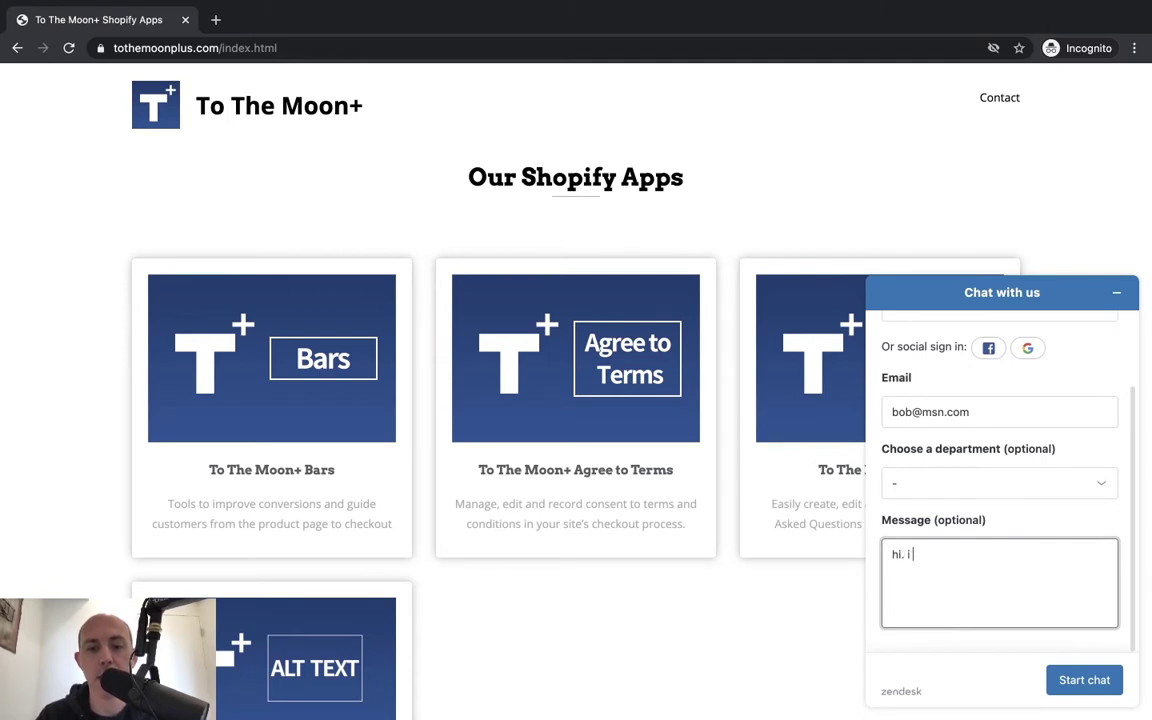
{"action": "type", "text": " have a question abo"}
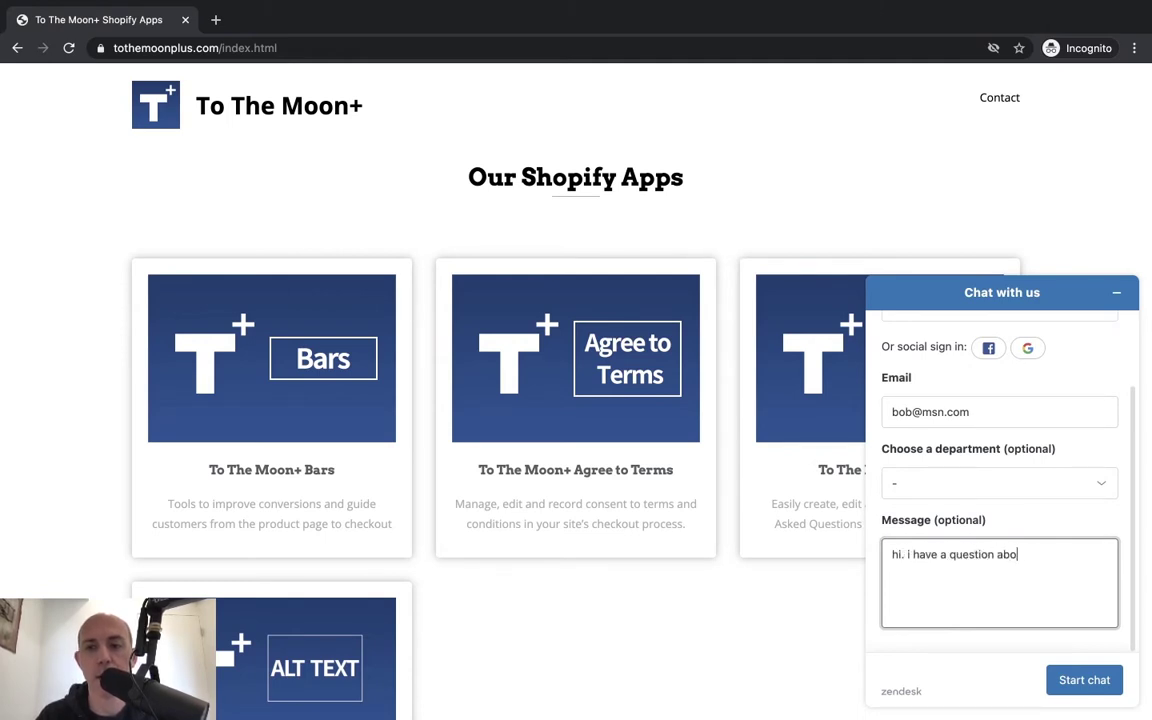
{"action": "type", "text": "ut shipping?"}
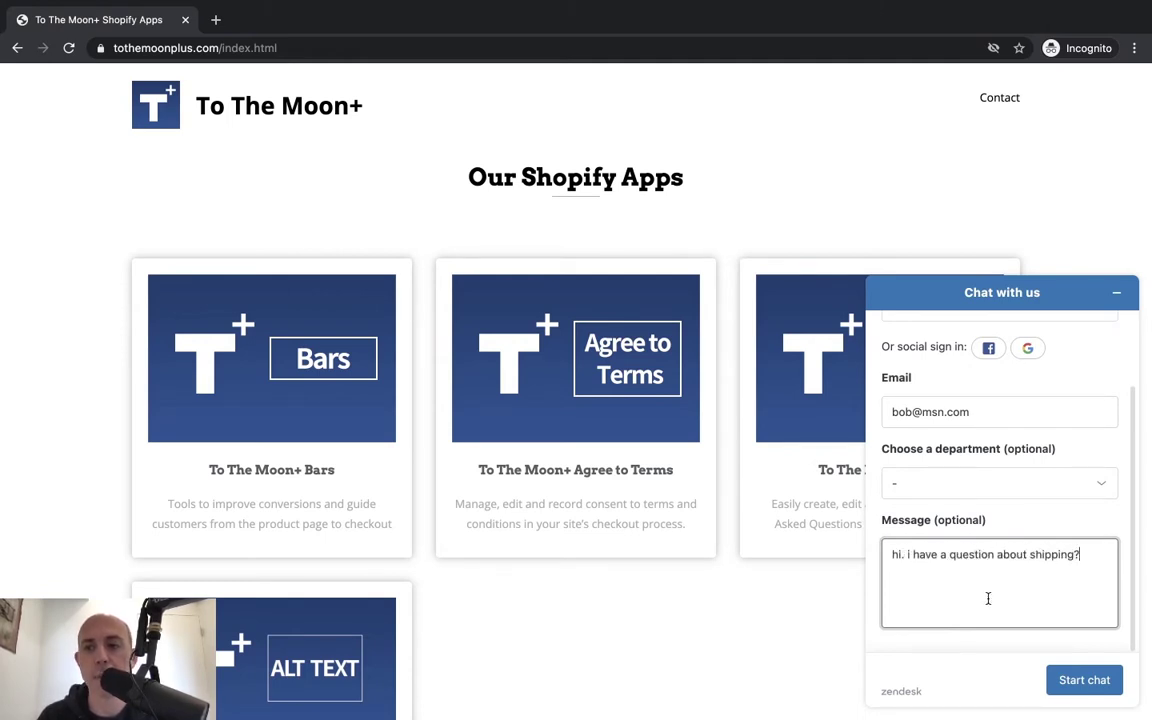
{"action": "left_click", "coordinate": [1091, 681]}
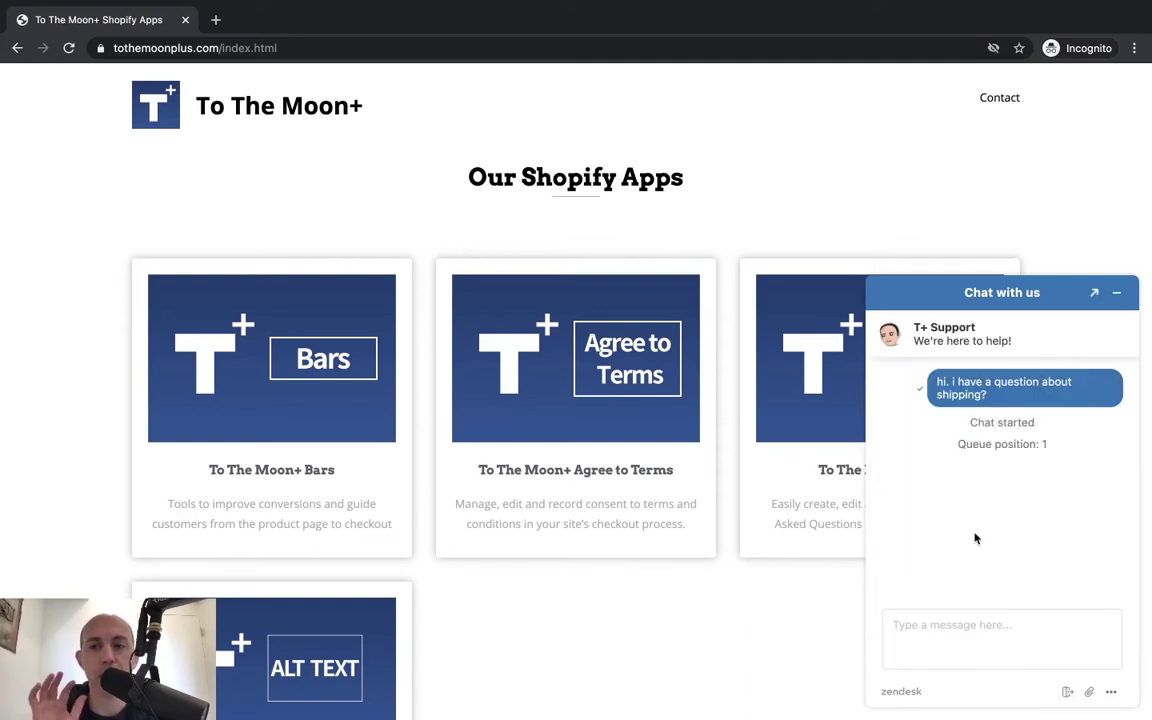
{"action": "key", "text": "ctrl+Left"}
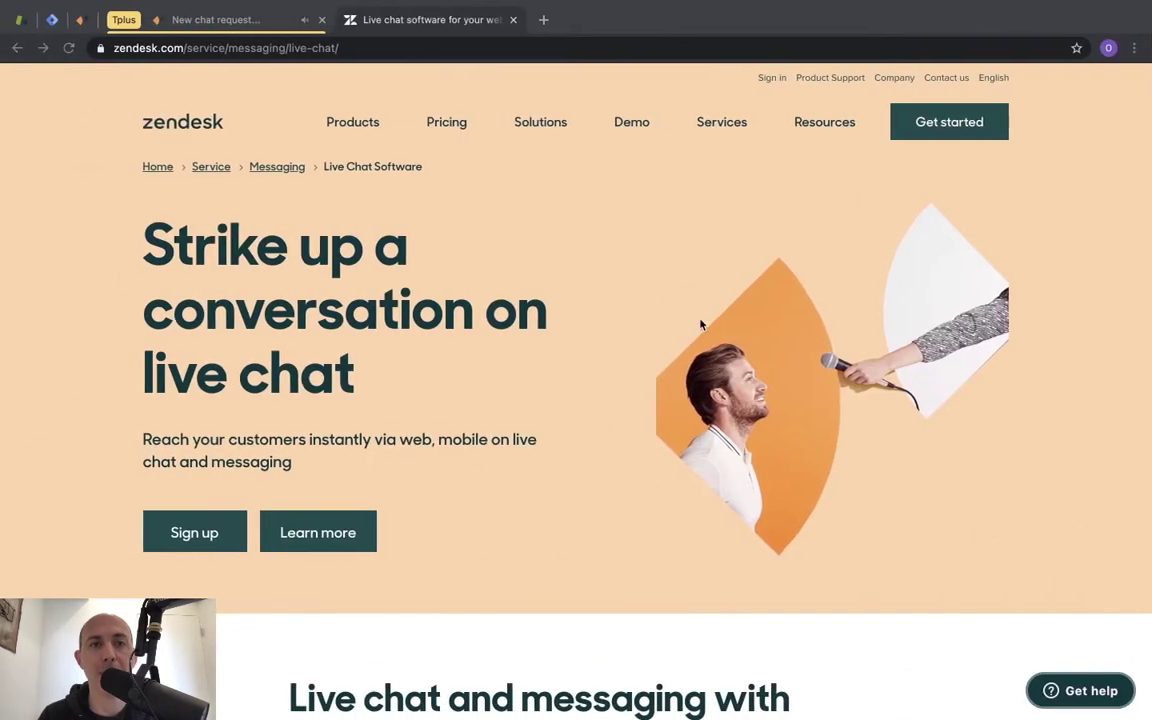
Open the waiting chat from Dashboard Home and review its previous tickets and Direct traffic visitor path.
{"action": "left_click", "coordinate": [215, 24]}
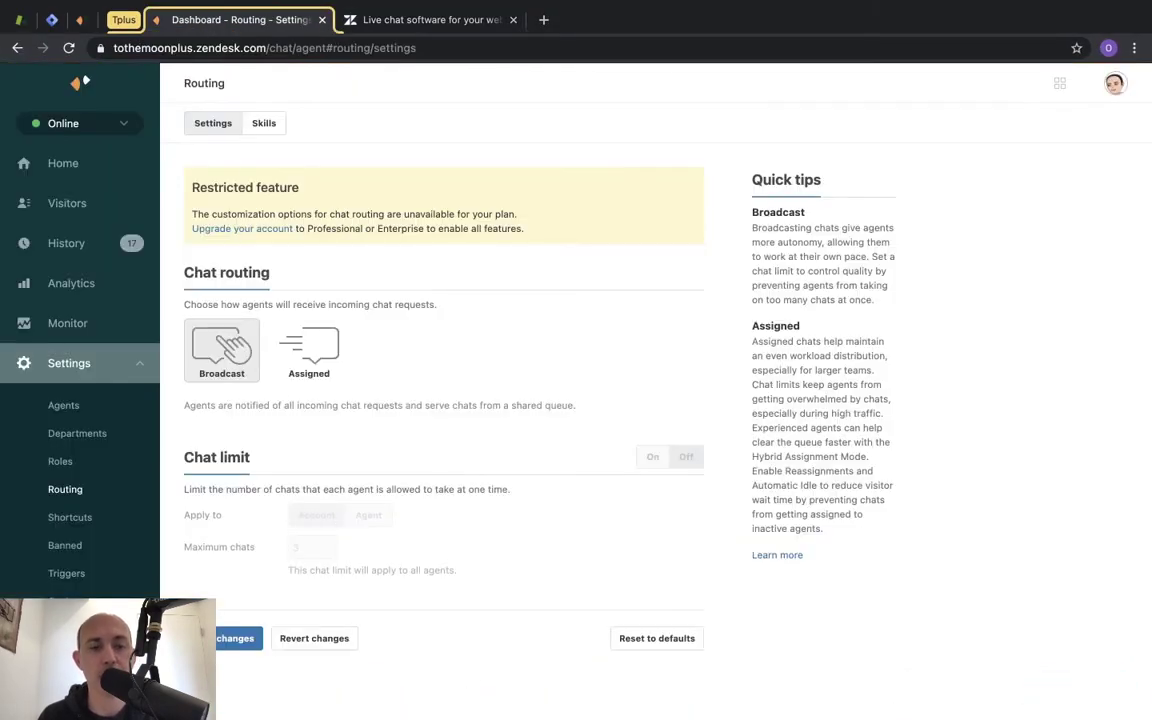
{"action": "left_click", "coordinate": [103, 172]}
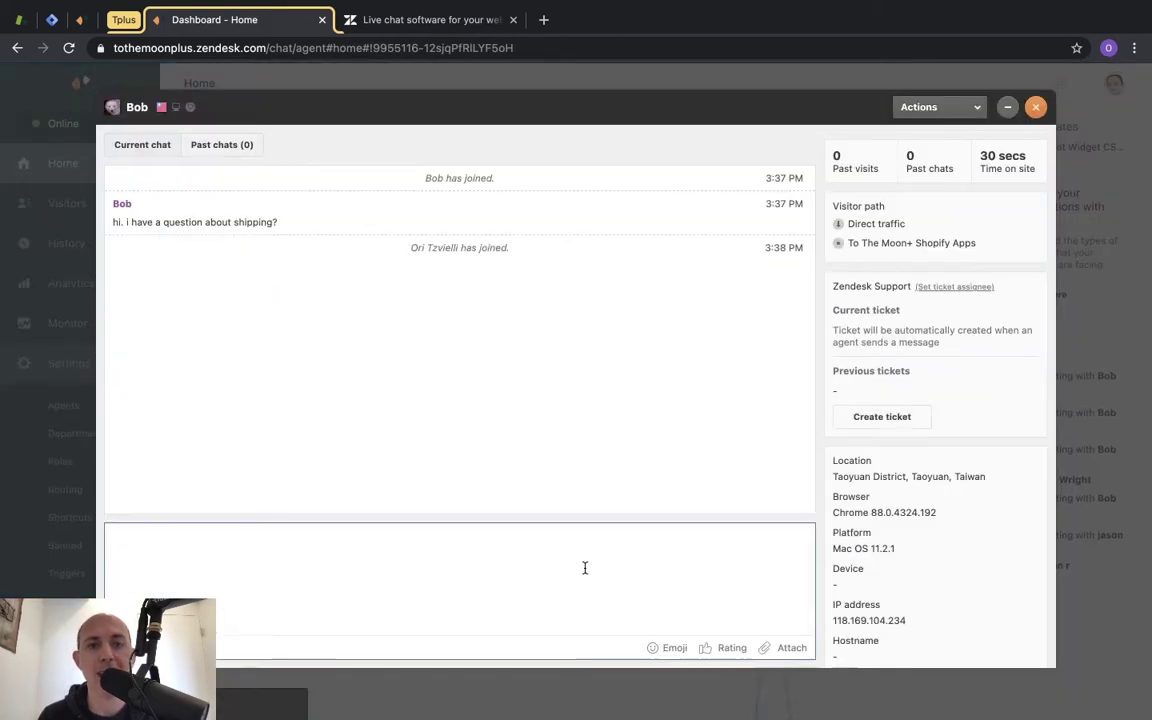
{"action": "left_click", "coordinate": [771, 597]}
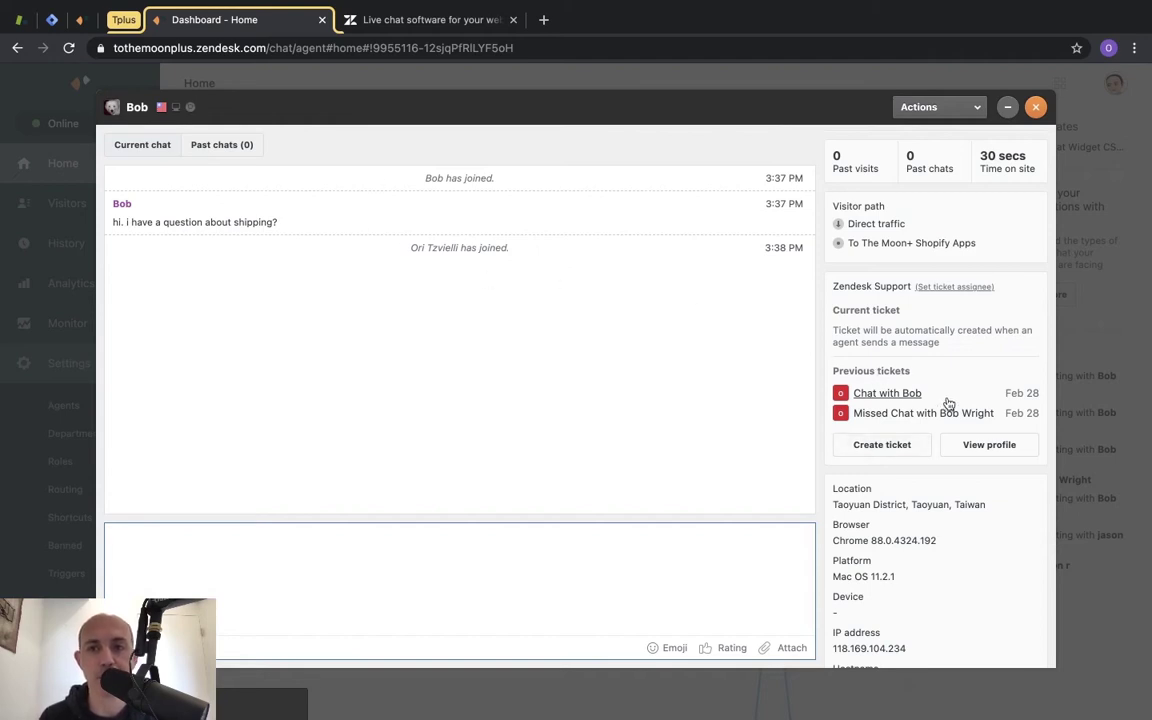
{"action": "left_click_drag", "start_coordinate": [839, 371], "coordinate": [909, 371]}
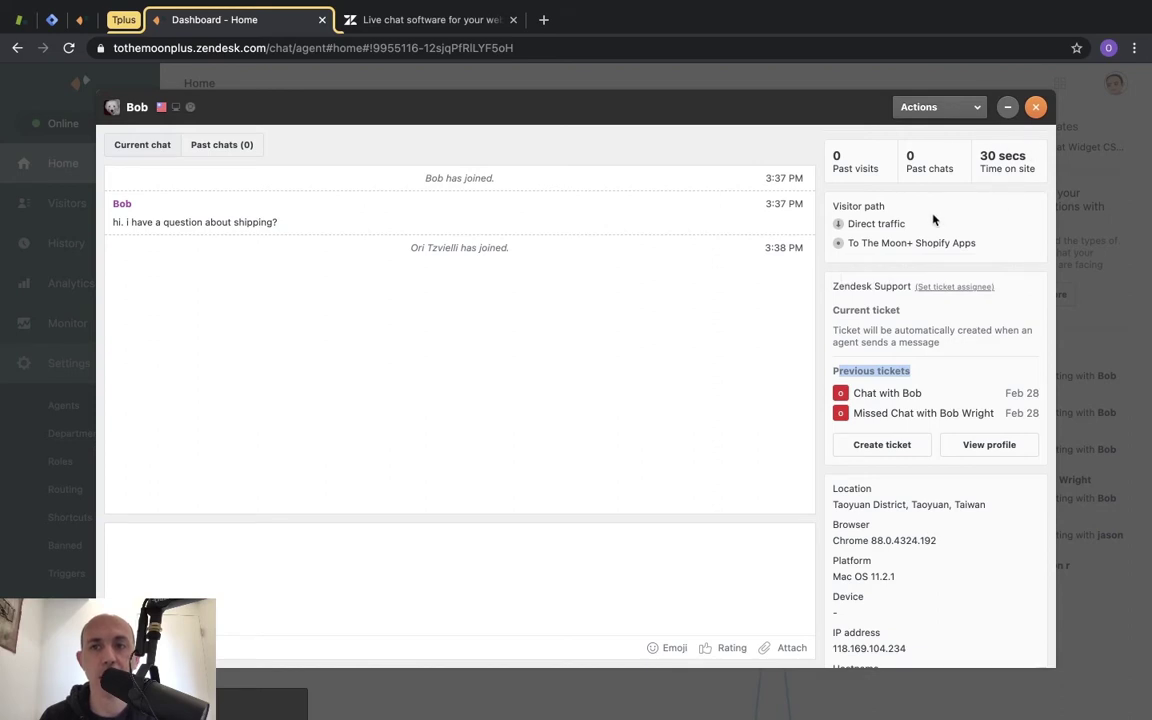
{"action": "left_click", "coordinate": [855, 223]}
{"action": "left_click_drag", "start_coordinate": [855, 223], "coordinate": [906, 225]}
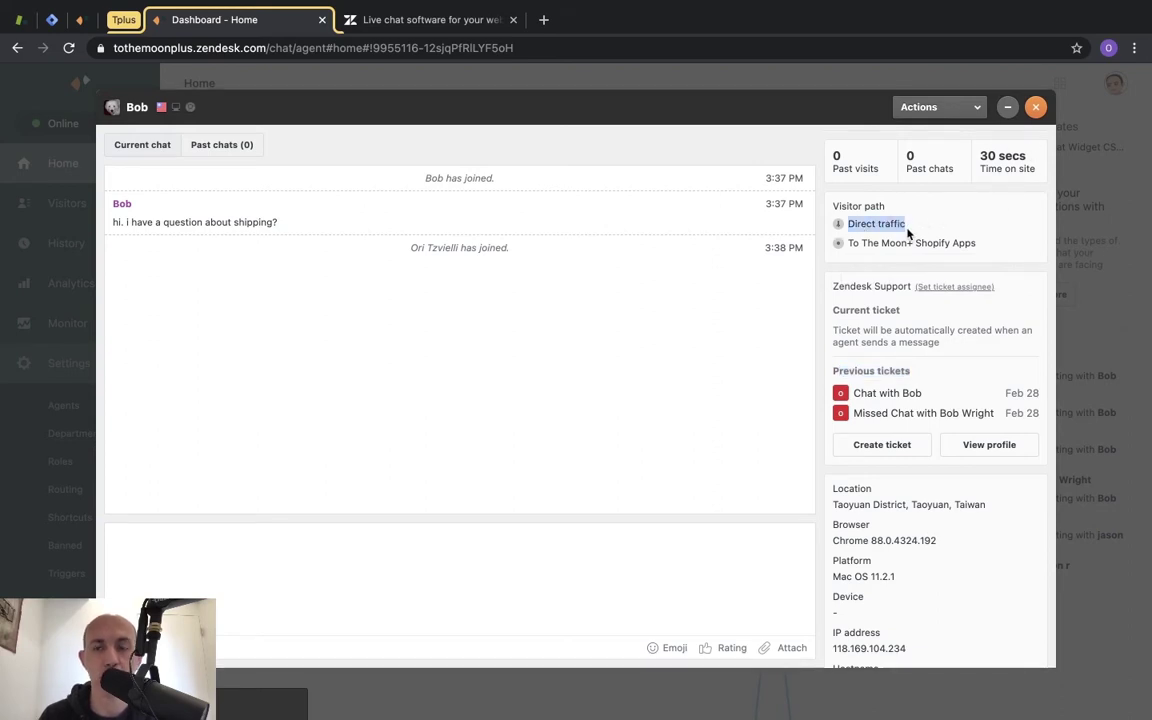
{"action": "left_click", "coordinate": [864, 245]}
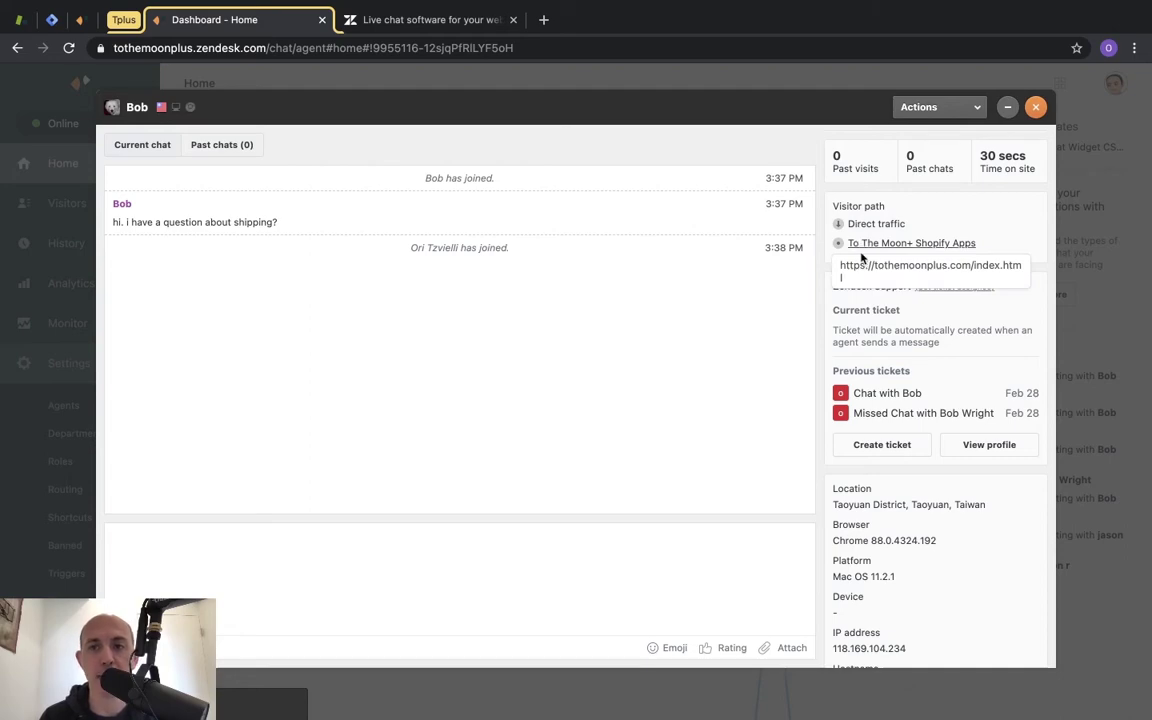
On the visitor's site, browse to the Privacy page, then return to the agent dashboard.
{"action": "key", "text": "ctrl+Right"}
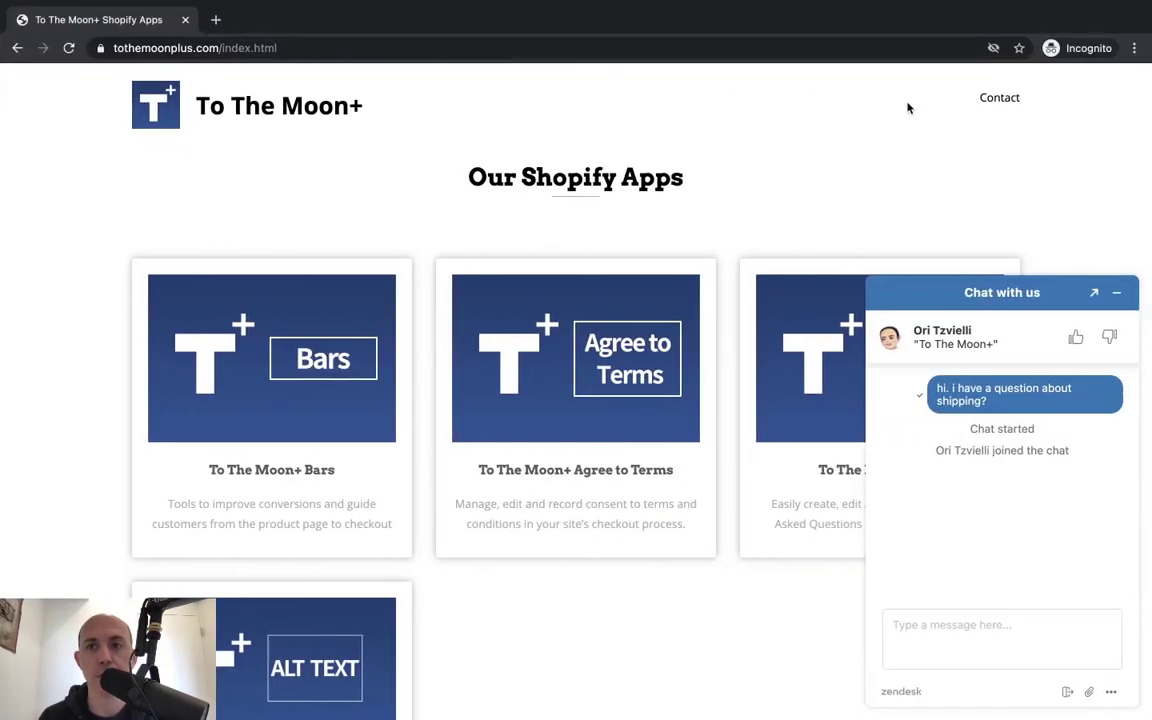
{"action": "scroll", "coordinate": [648, 311], "scroll_direction": "down", "scroll_amount": 3}
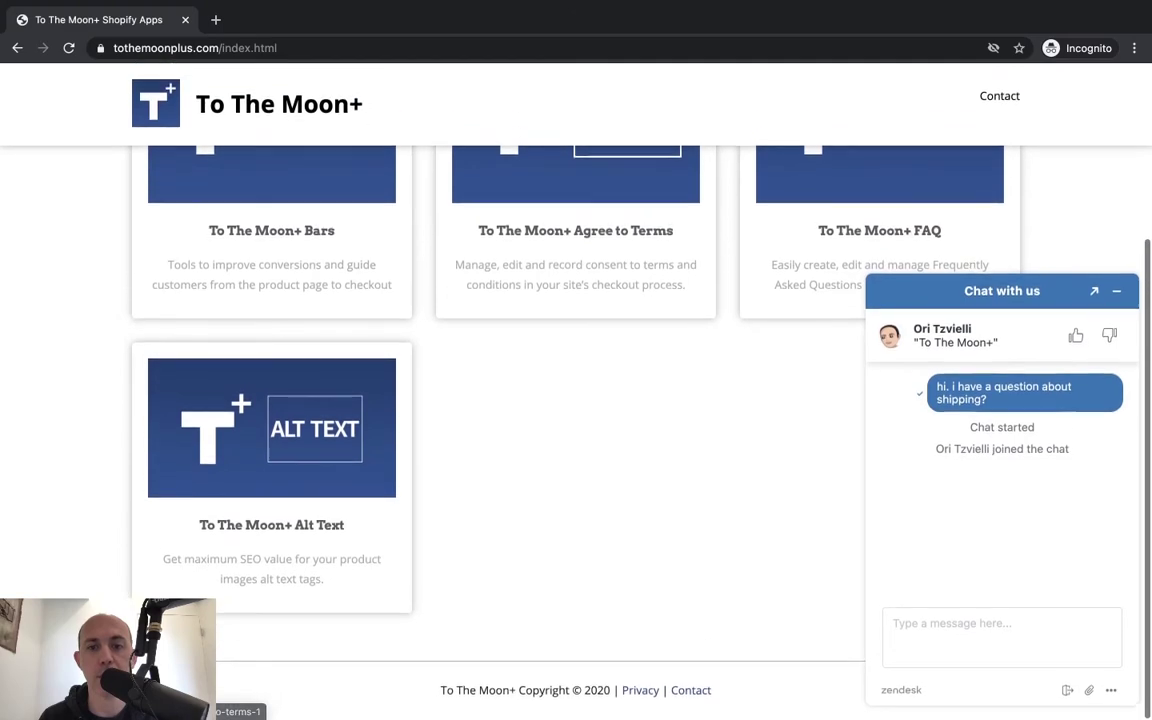
{"action": "left_click", "coordinate": [650, 690]}
{"action": "key", "text": "ctrl+Left"}
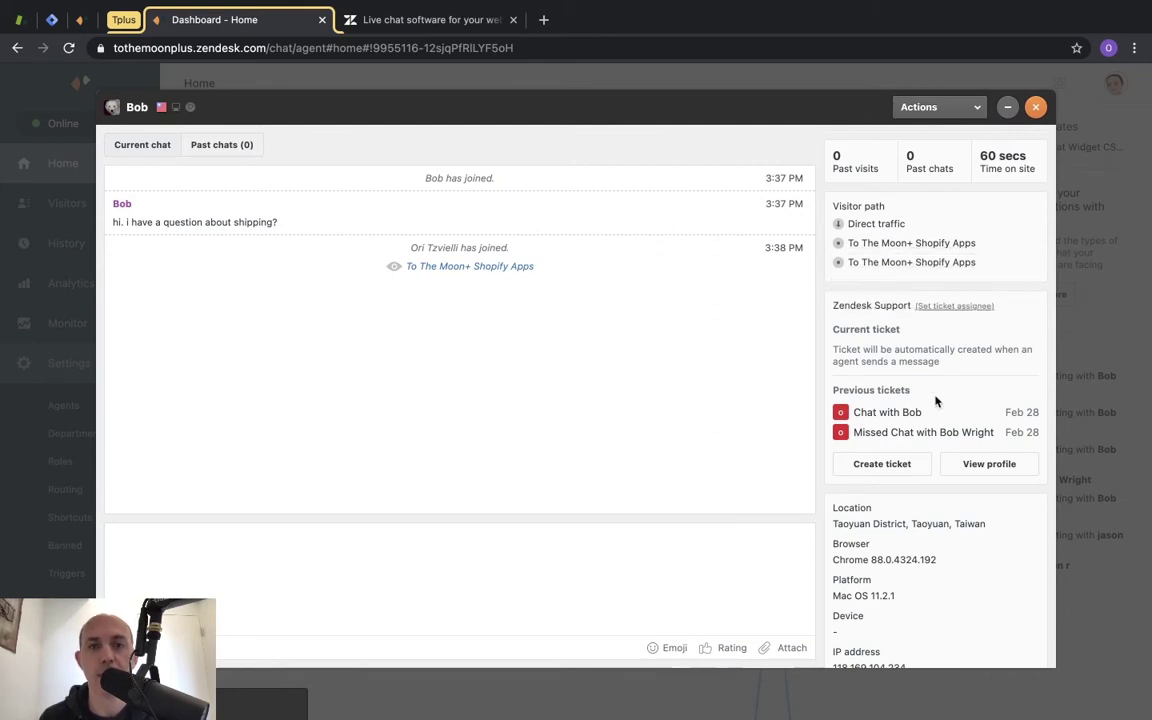
{"action": "scroll", "coordinate": [906, 524], "scroll_direction": "down", "scroll_amount": 1}
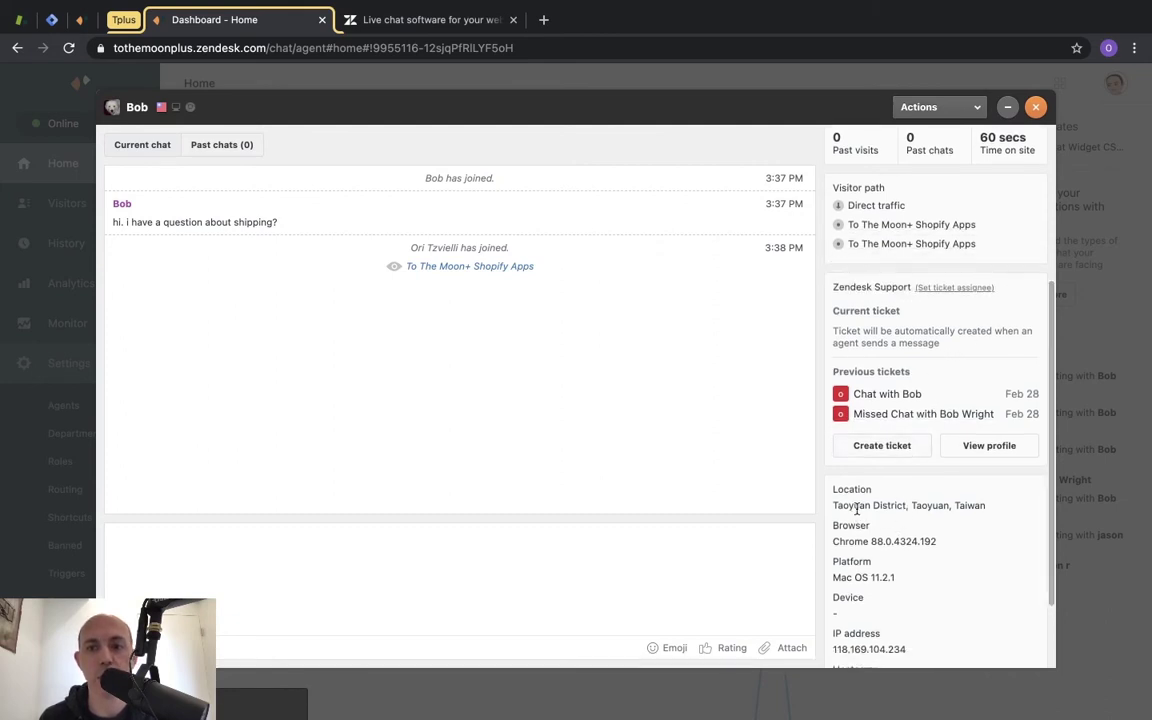
Send the replies 'hi.', 'i am sorry that you have a issue' and 'what can i help you with'.
{"action": "left_click", "coordinate": [506, 569]}
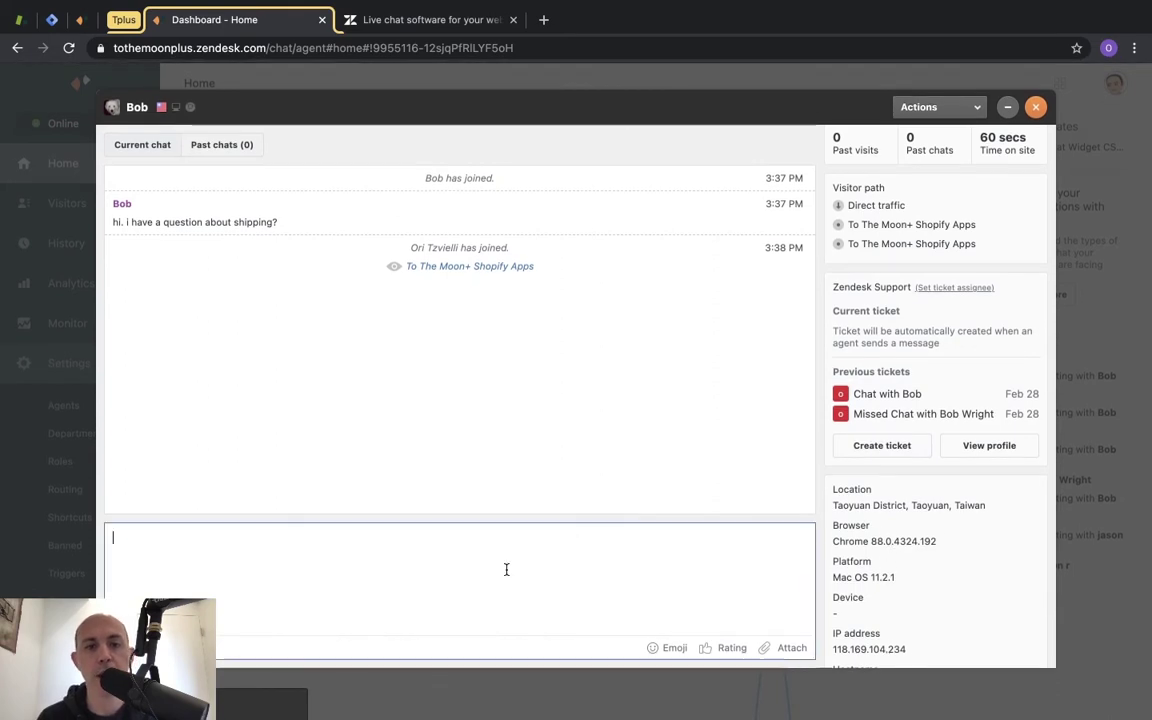
{"action": "type", "text": "hi."}
{"action": "key", "text": "Return"}
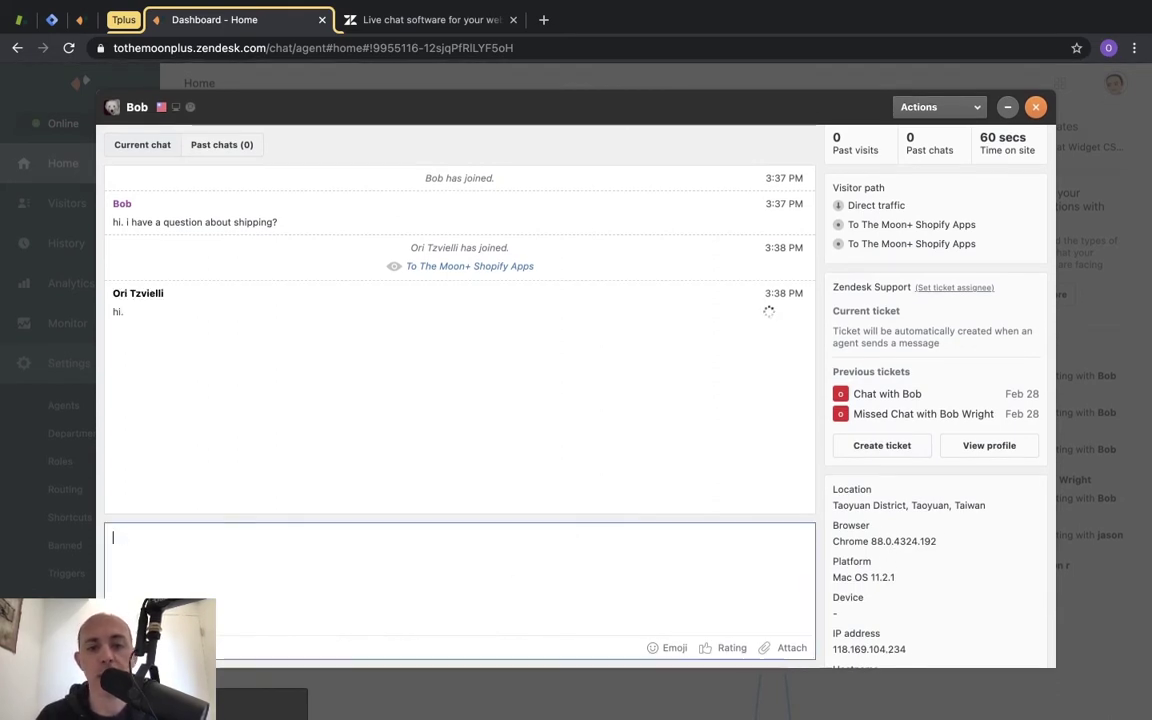
{"action": "type", "text": "i am sorry that"}
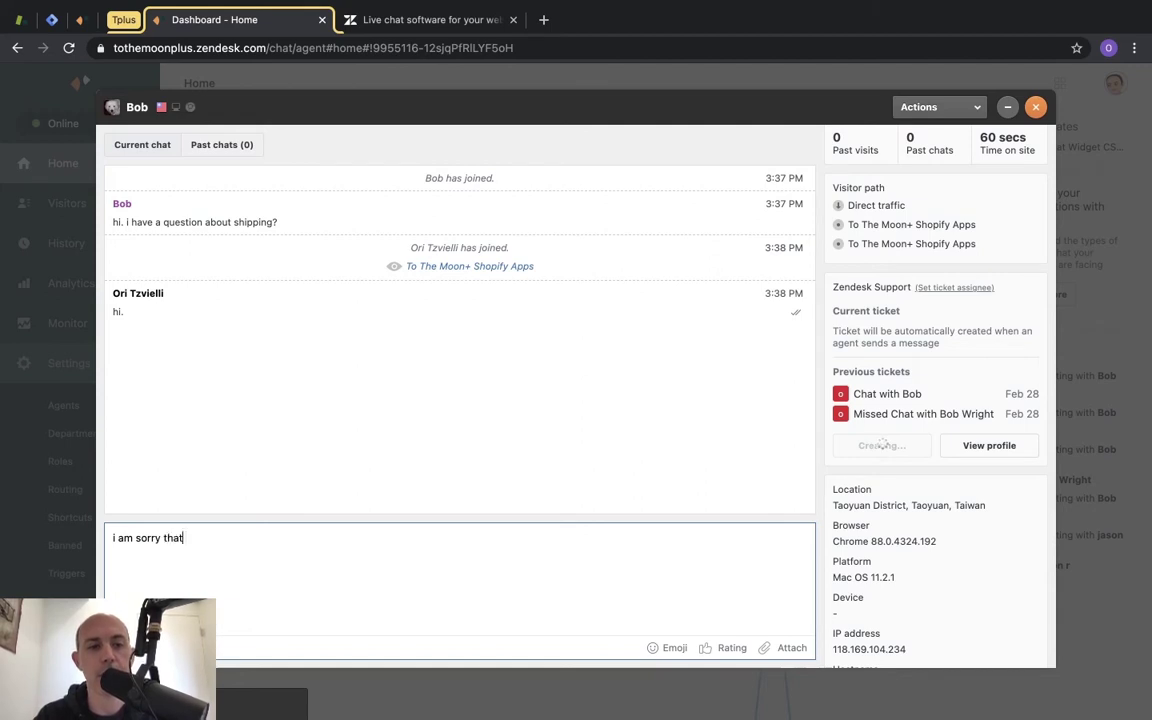
{"action": "type", "text": " you have a issue"}
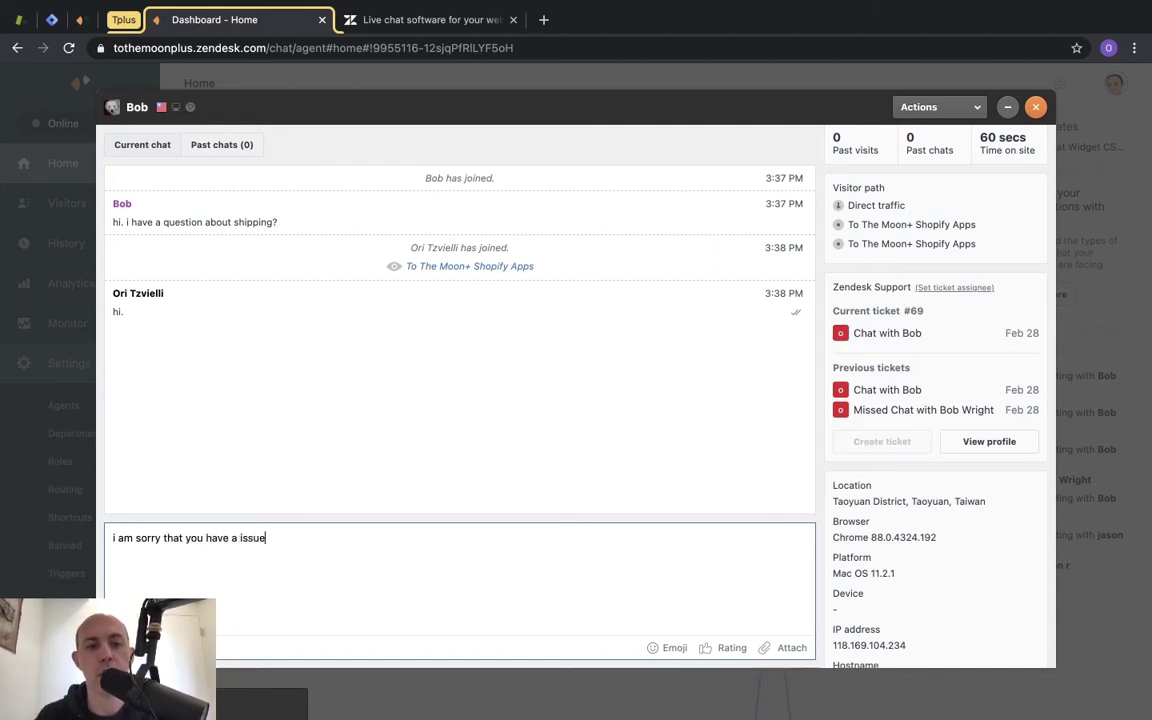
{"action": "key", "text": "Return"}
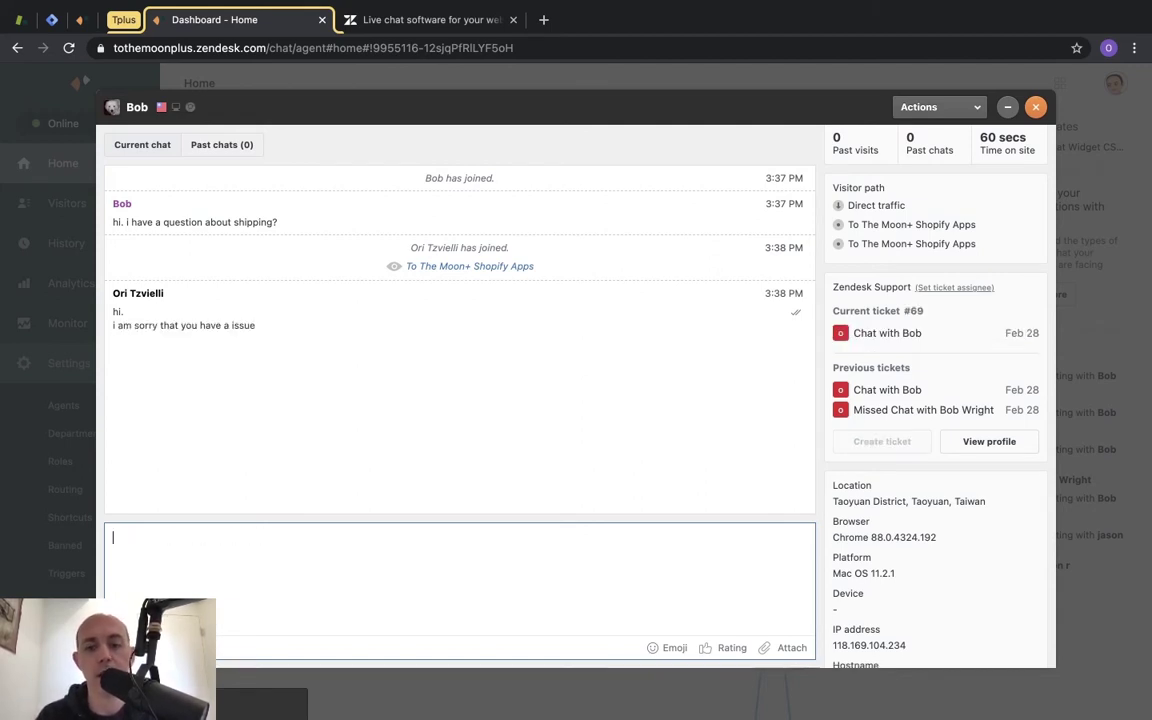
{"action": "type", "text": "what can i help you with"}
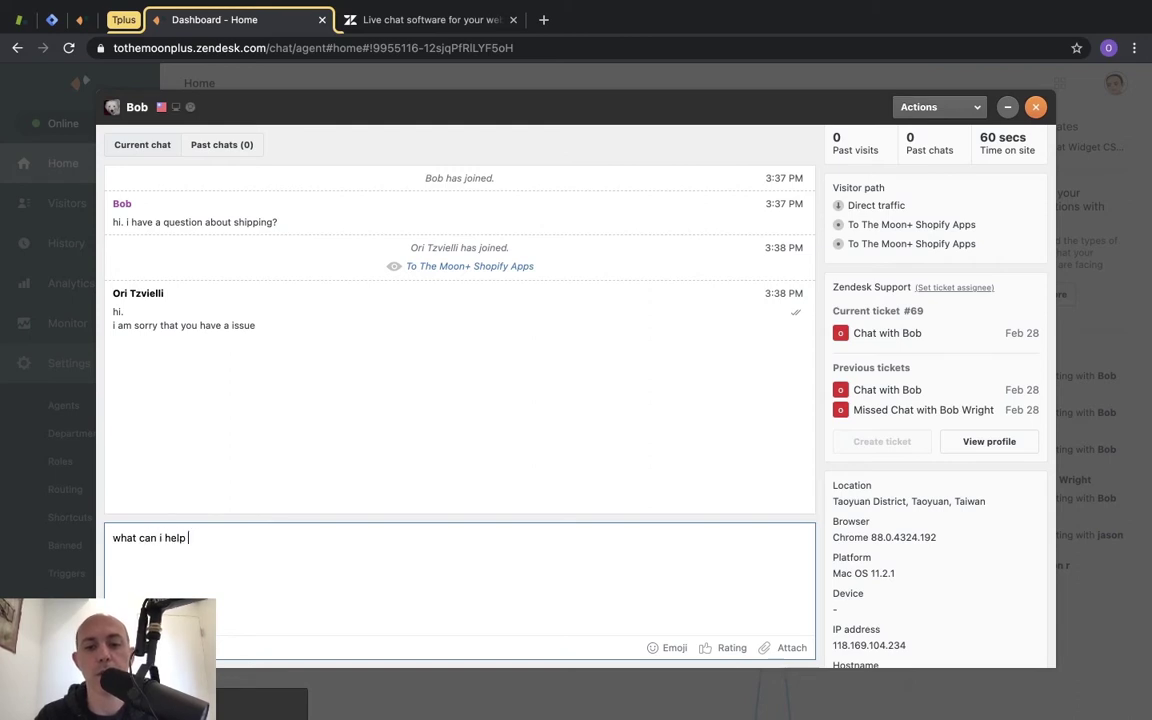
{"action": "key", "text": "Return"}
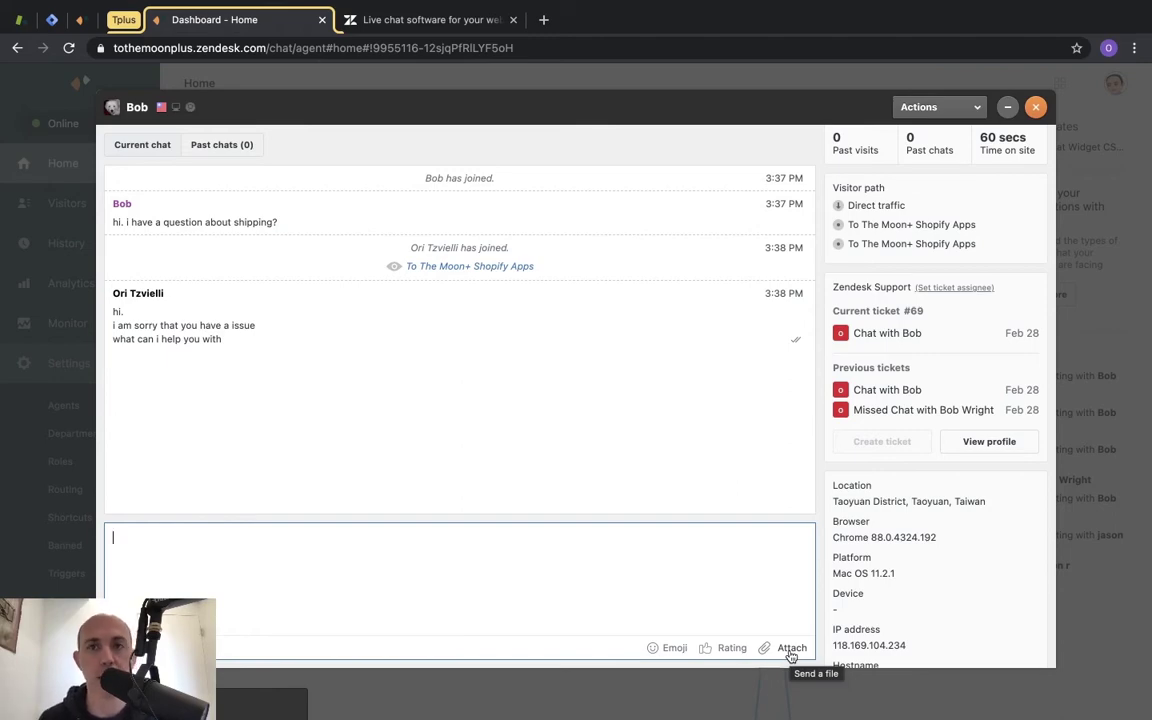
As the visitor, reply 'thank you' and give the chat a thumbs-up Good rating.
{"action": "mouse_move", "coordinate": [157, 111]}
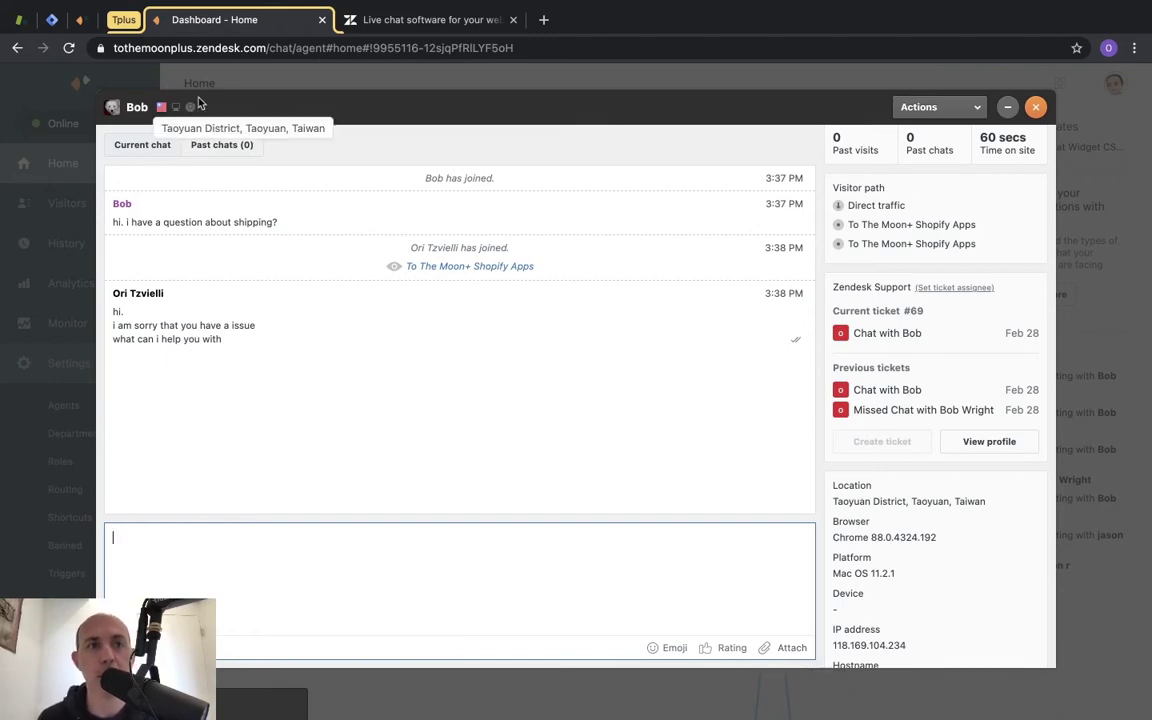
{"action": "key", "text": "super+grave"}
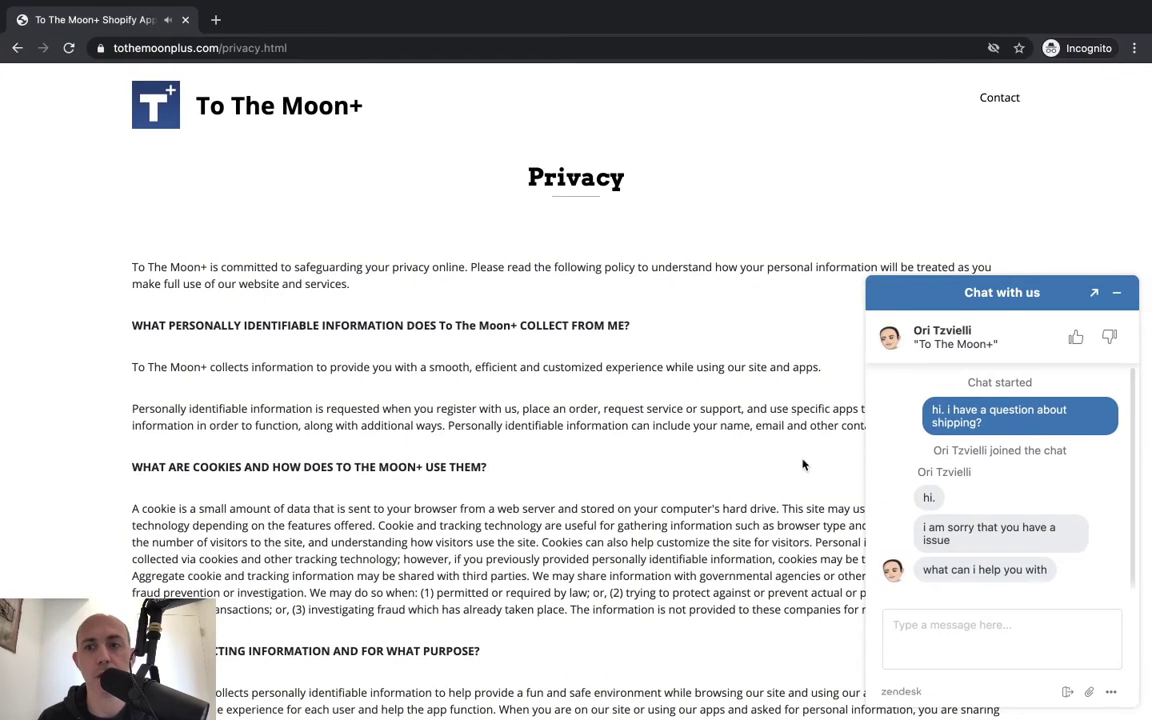
{"action": "left_click_drag", "start_coordinate": [838, 447], "coordinate": [986, 552]}
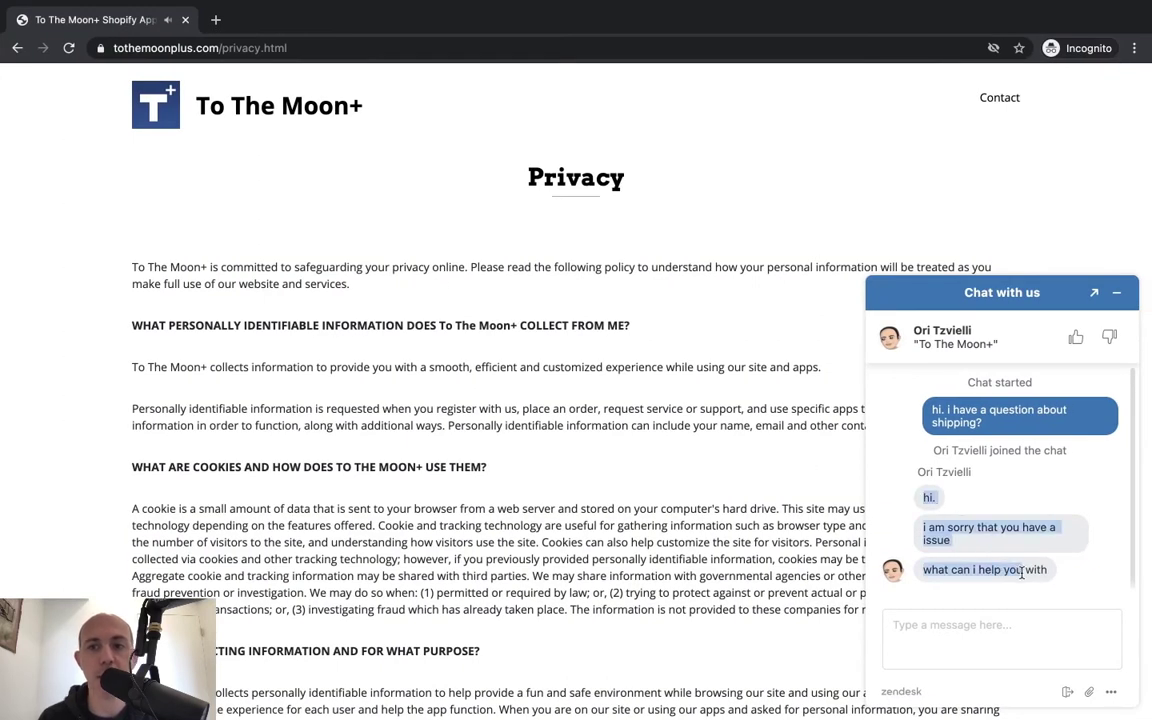
{"action": "left_click", "coordinate": [958, 569]}
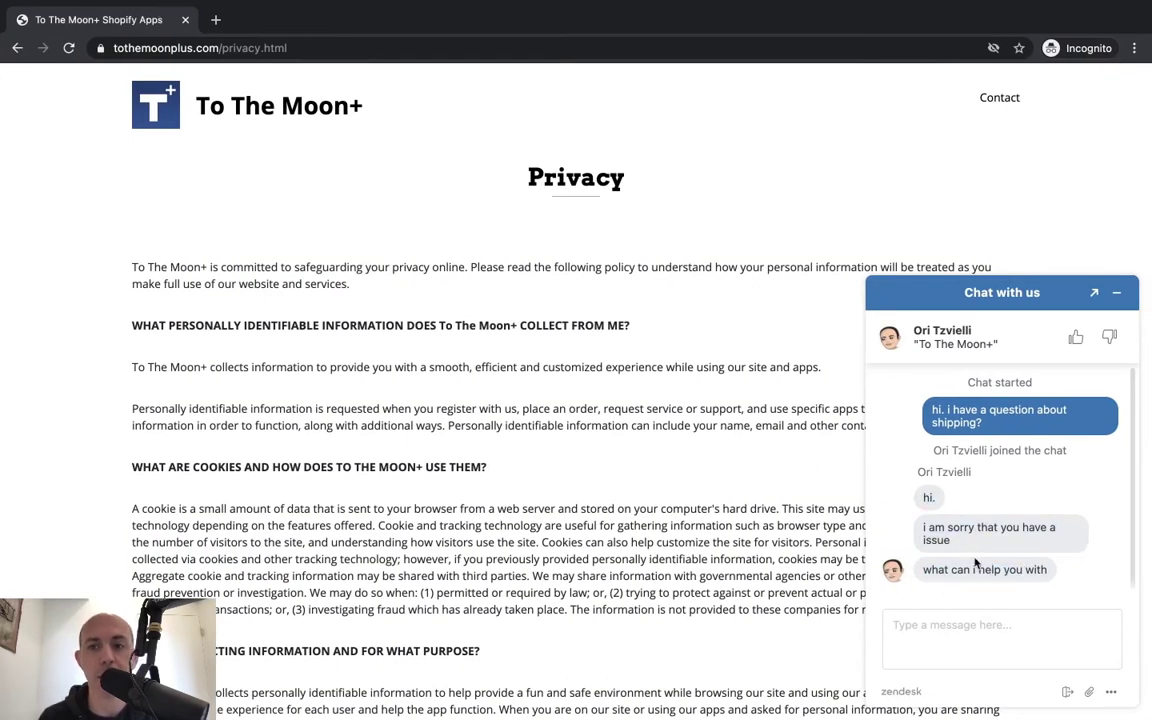
{"action": "left_click", "coordinate": [1000, 626]}
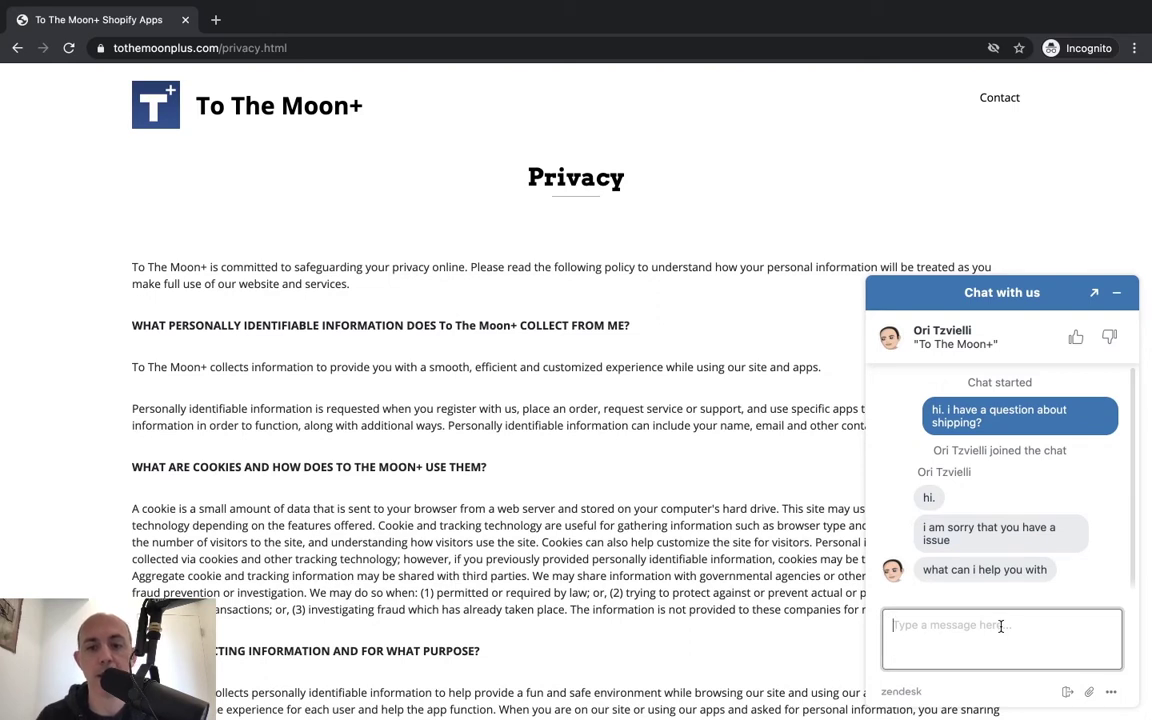
{"action": "type", "text": "thank you"}
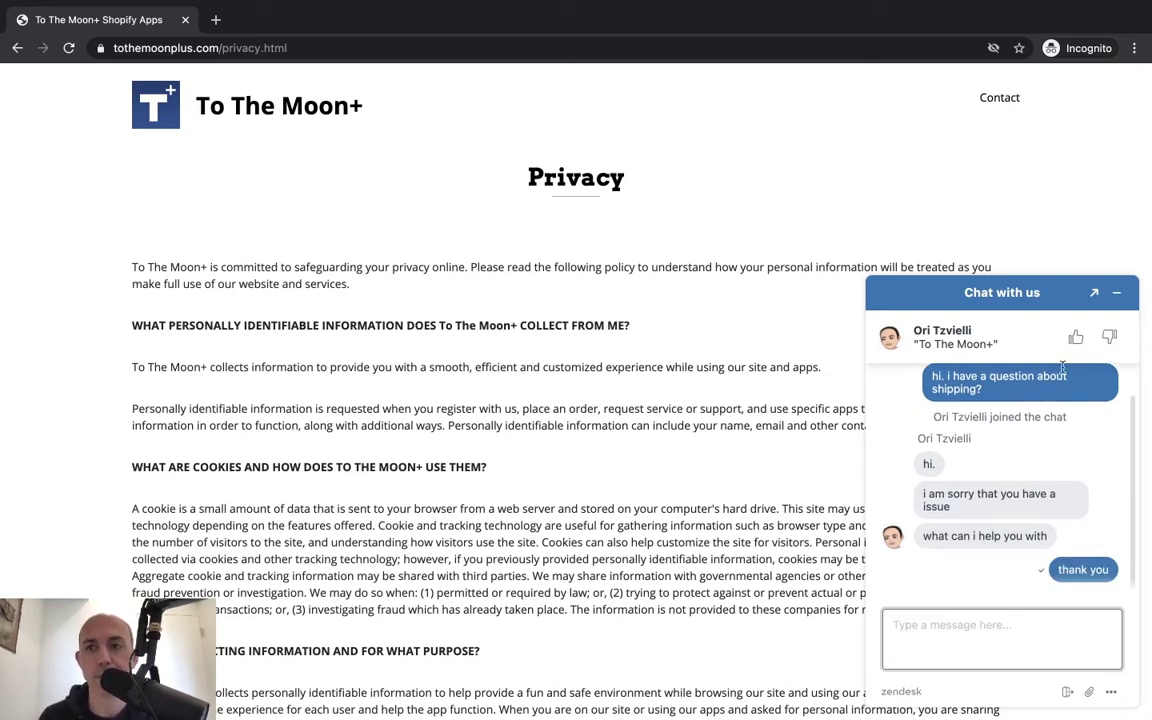
{"action": "left_click", "coordinate": [1075, 337]}
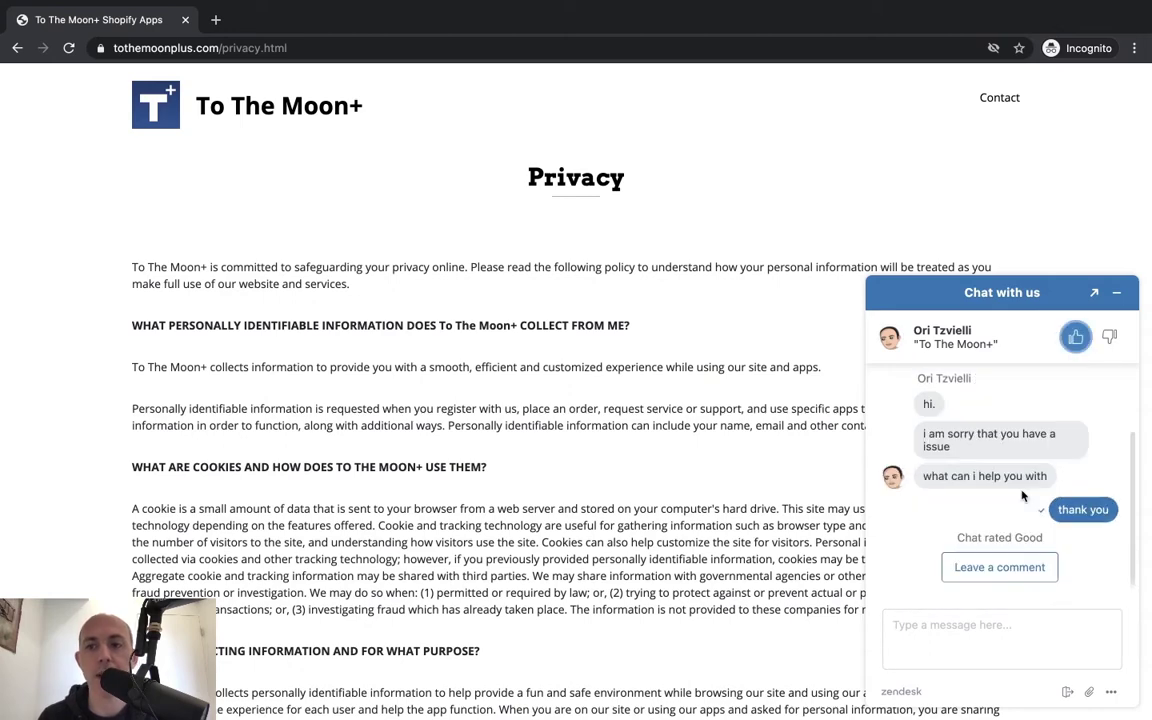
{"action": "key", "text": "ctrl+Left"}
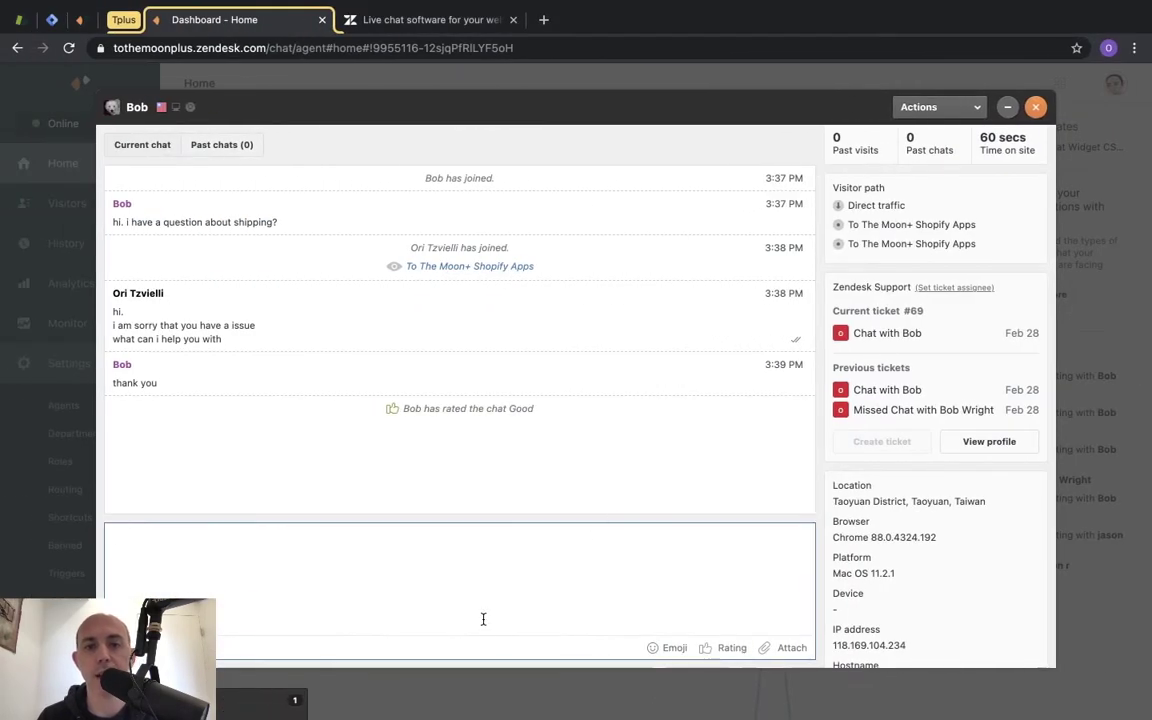
End the chat with the visitor from the agent's chat window.
{"action": "left_click", "coordinate": [486, 620]}
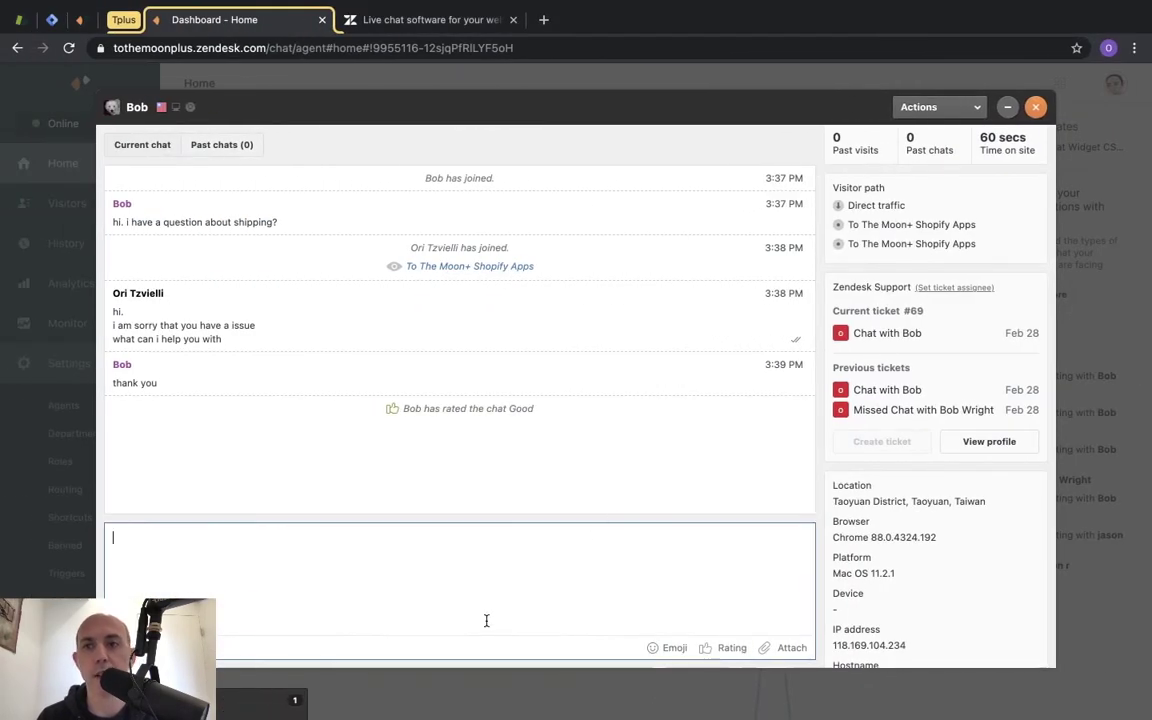
{"action": "left_click", "coordinate": [1035, 106]}
{"action": "left_click", "coordinate": [678, 430]}
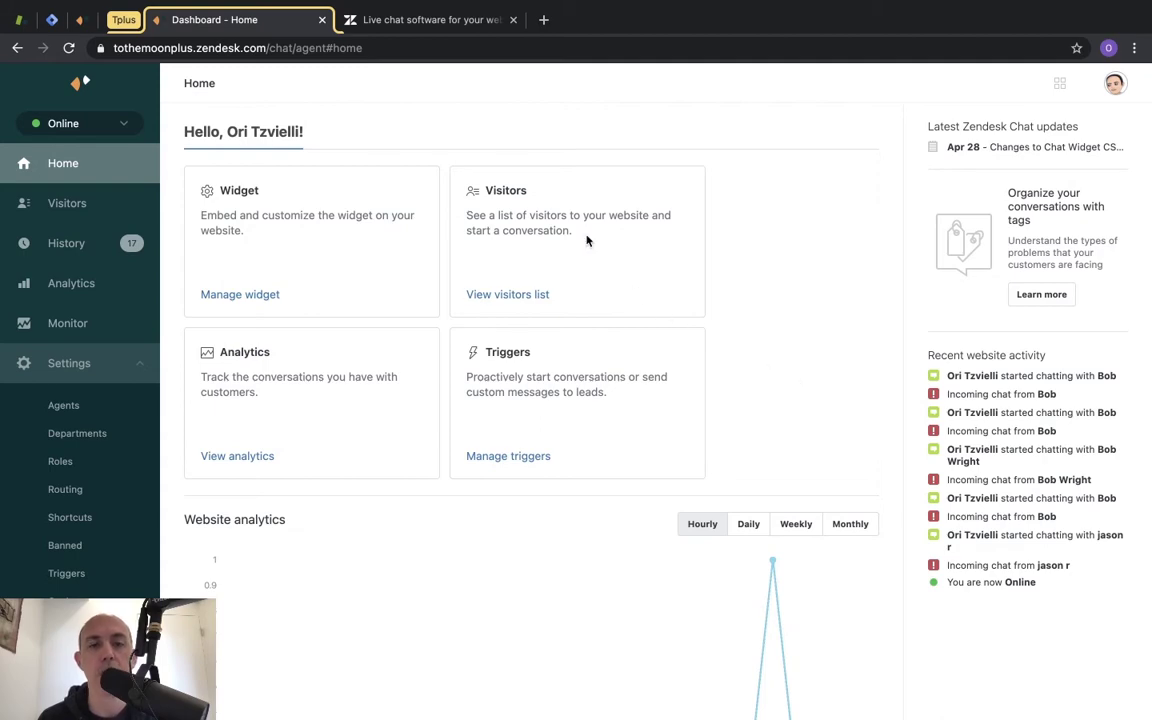
Minimize the visitor's chat widget and bring up the Zendesk live chat product page.
{"action": "key", "text": "ctrl+Right"}
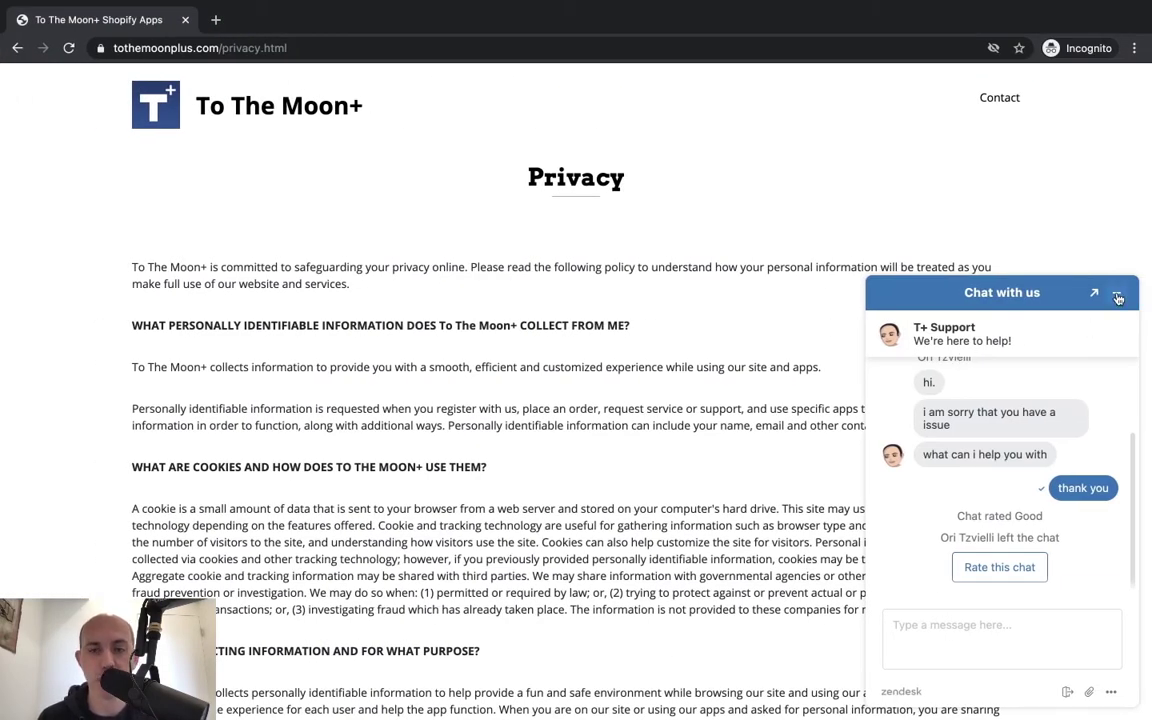
{"action": "left_click", "coordinate": [1118, 298]}
{"action": "key", "text": "ctrl+Left"}
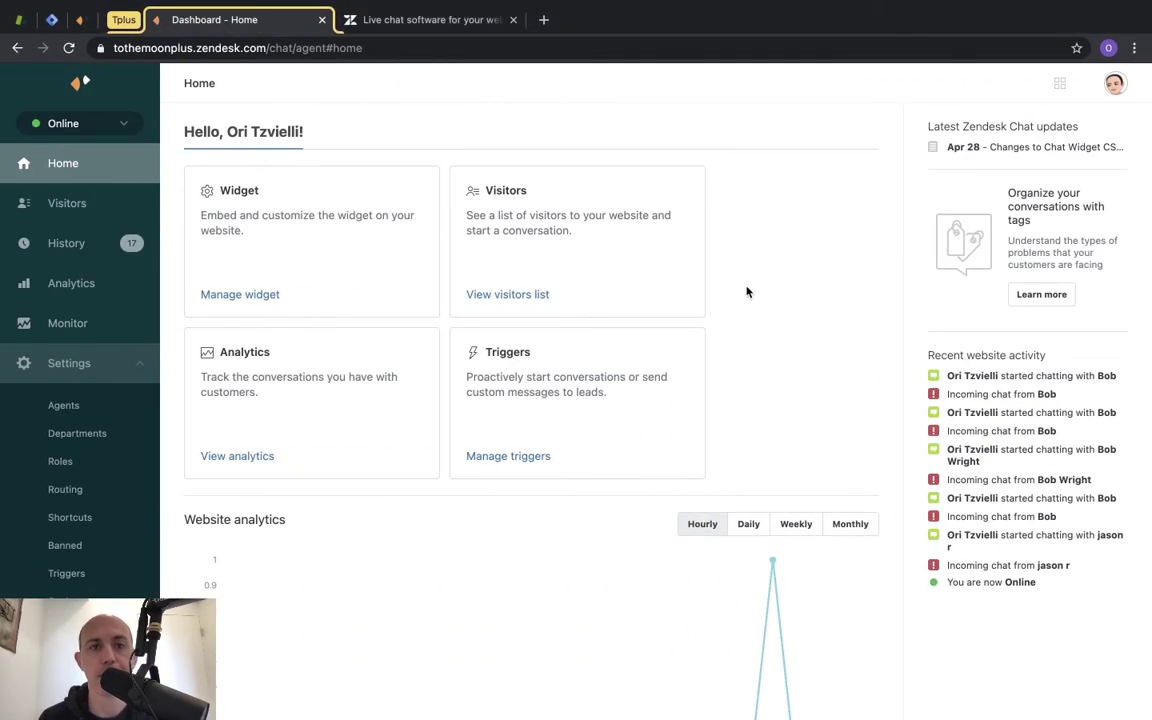
{"action": "left_click", "coordinate": [475, 21]}
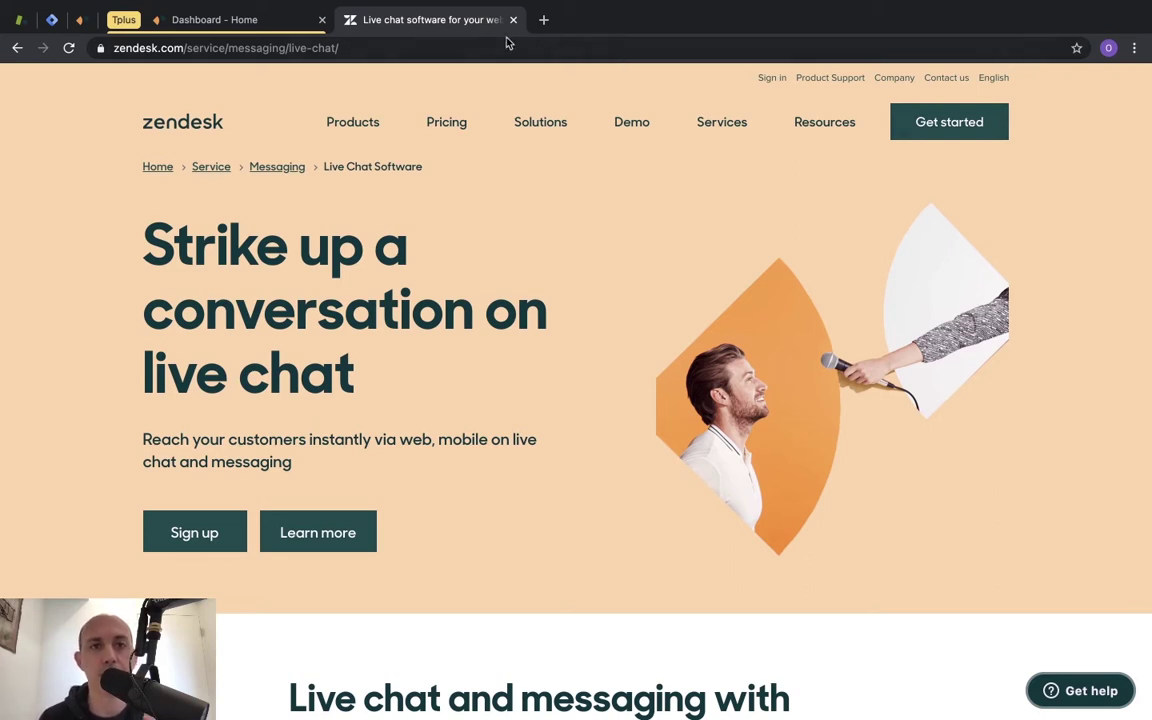
Leave the live chat product page and return to the Dashboard - Home tab.
{"action": "left_click", "coordinate": [212, 54]}
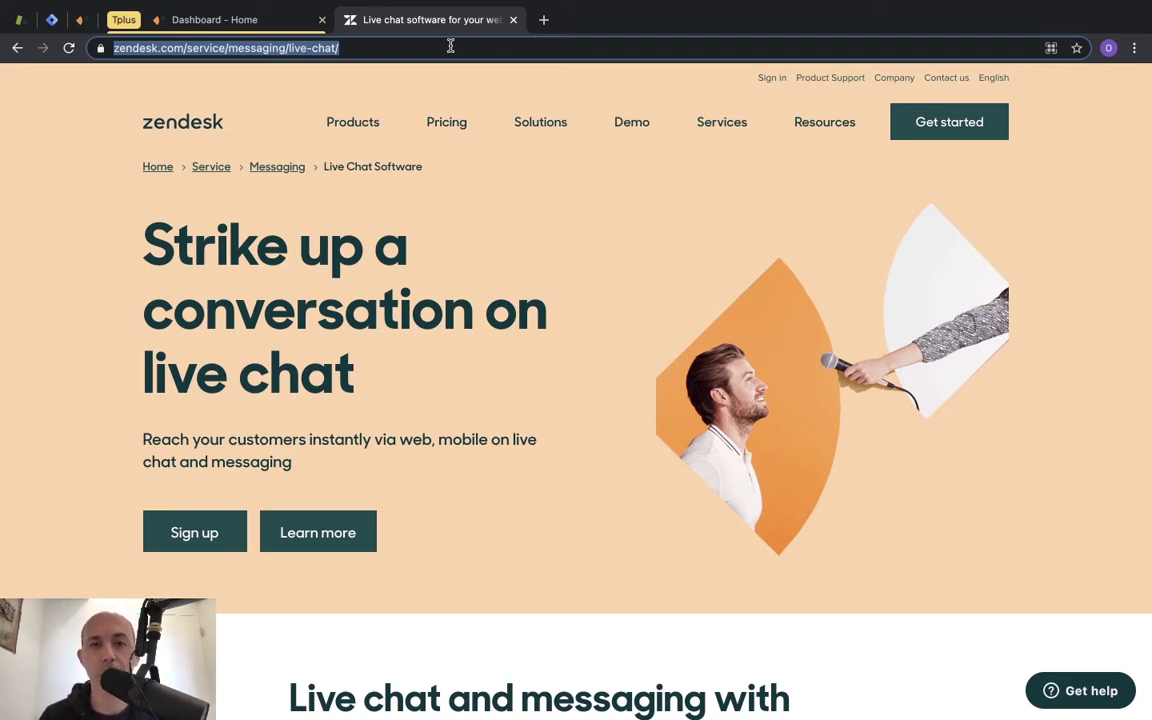
{"action": "key", "text": "ctrl+Left"}
{"action": "key", "text": "ctrl+Right"}
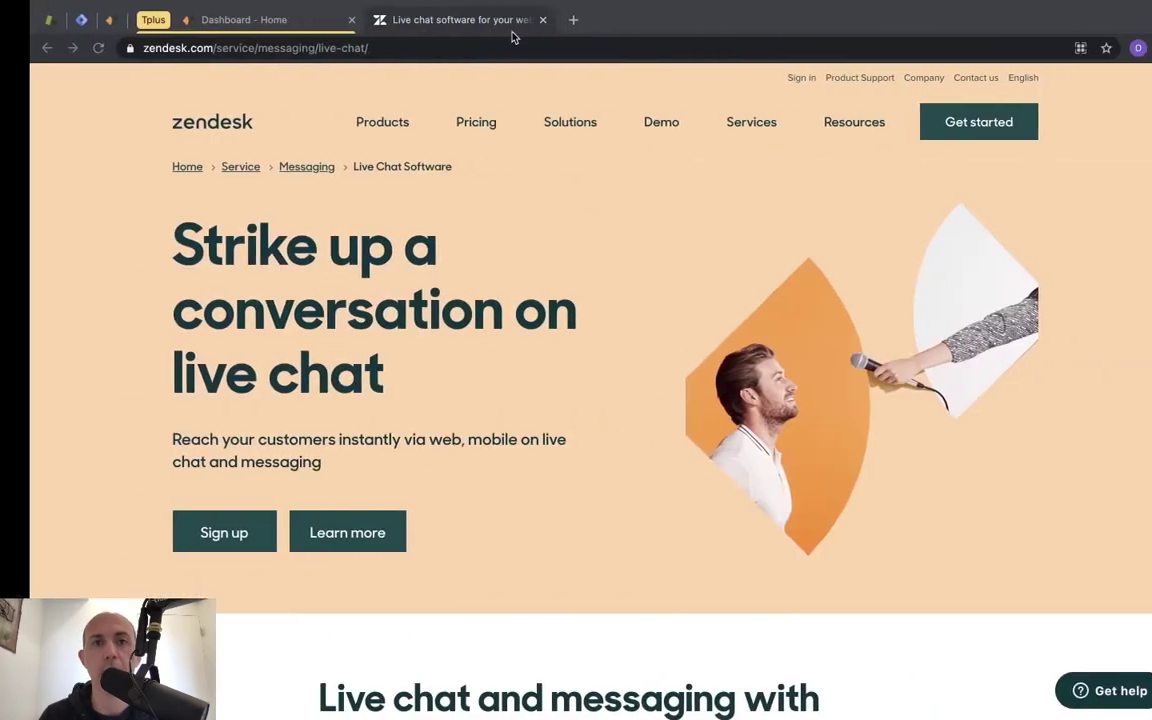
{"action": "left_click", "coordinate": [255, 20]}
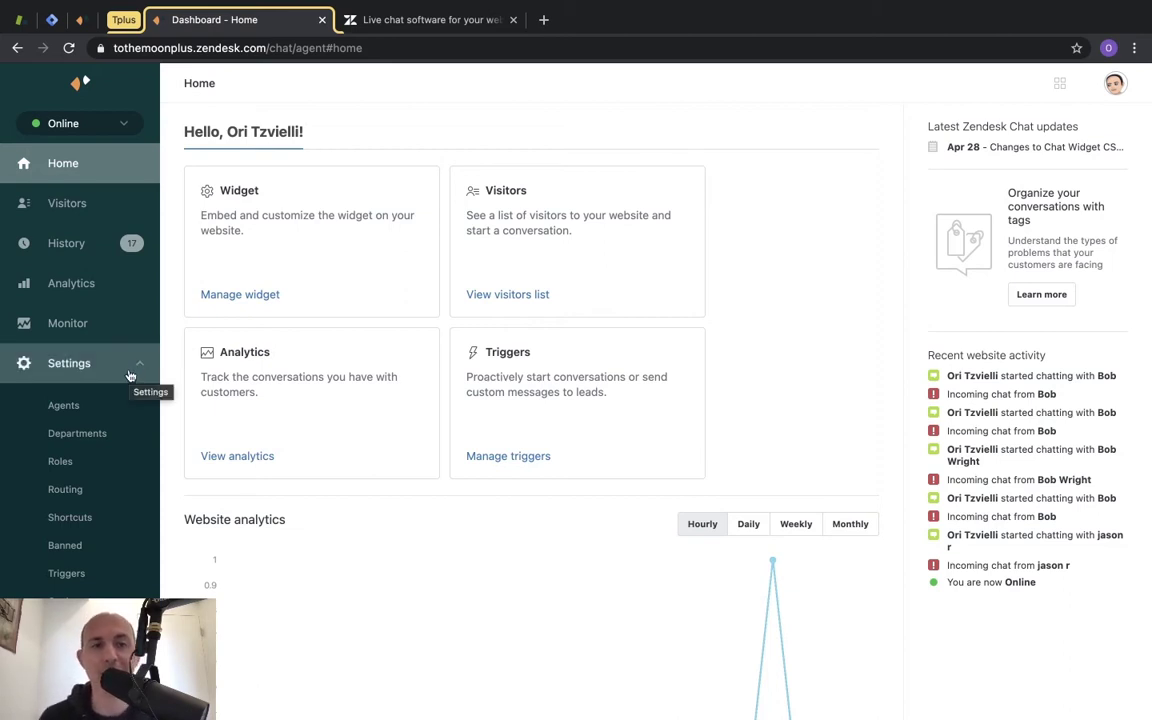
Open Settings > Agents to see the single enabled Administrator agent.
{"action": "left_click", "coordinate": [64, 405]}
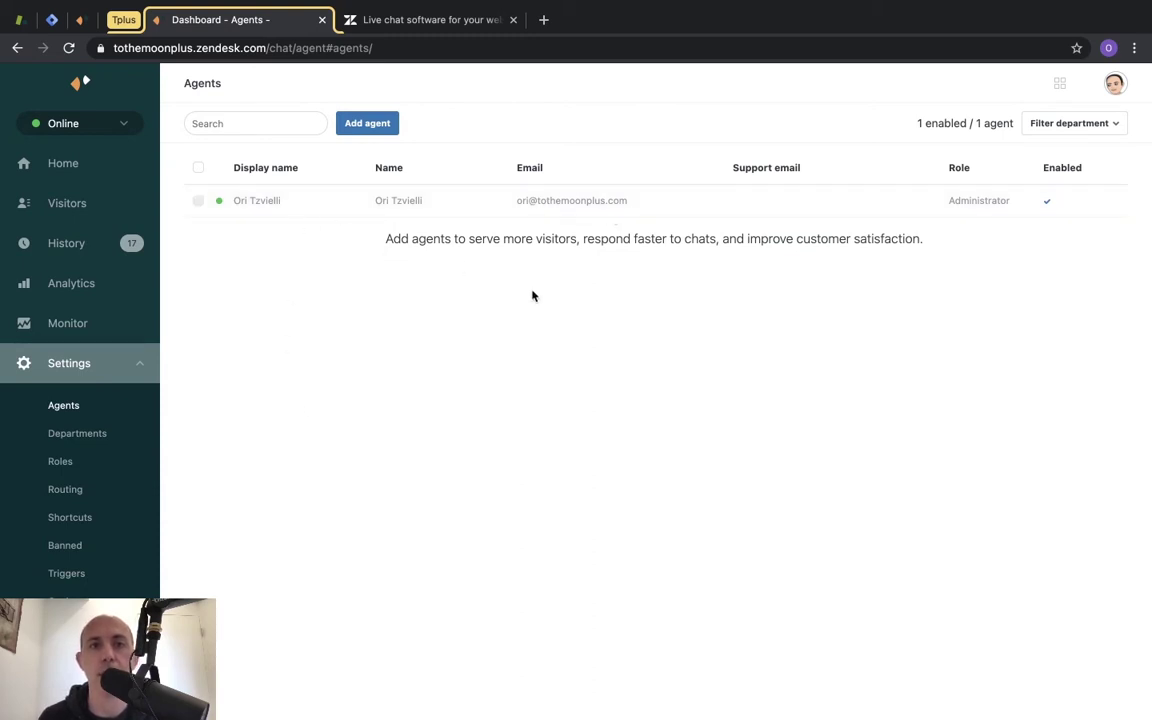
{"action": "left_click", "coordinate": [382, 126]}
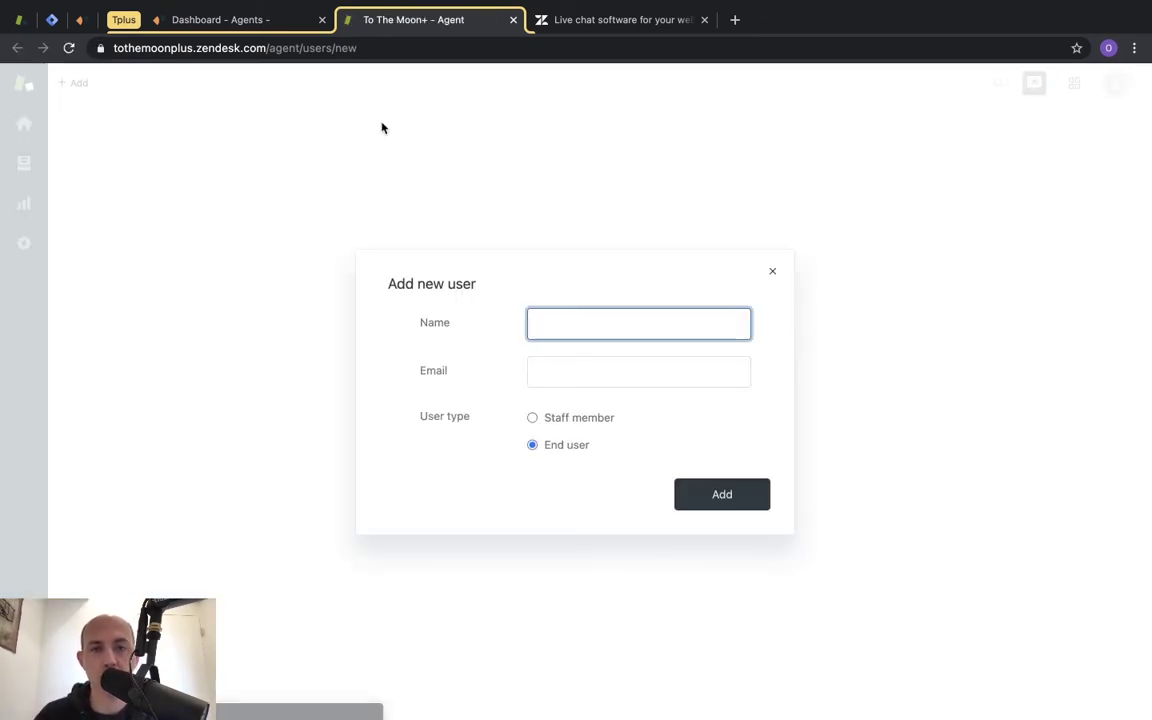
{"action": "left_click", "coordinate": [560, 417]}
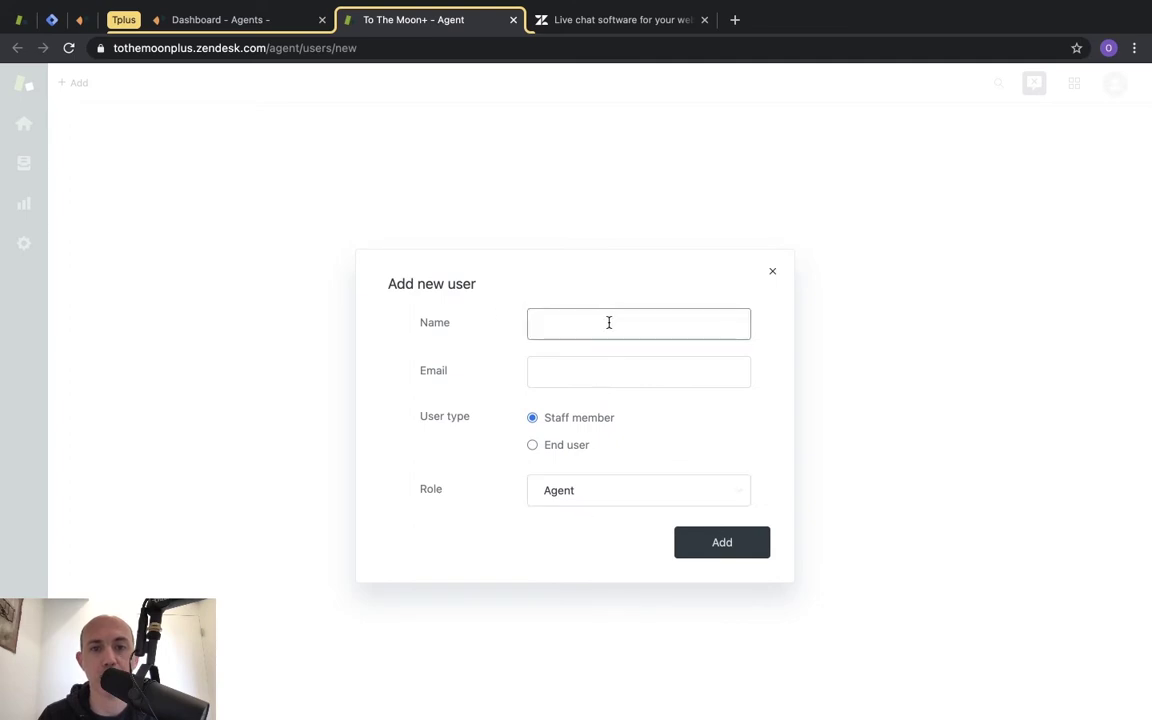
{"action": "left_click", "coordinate": [772, 271]}
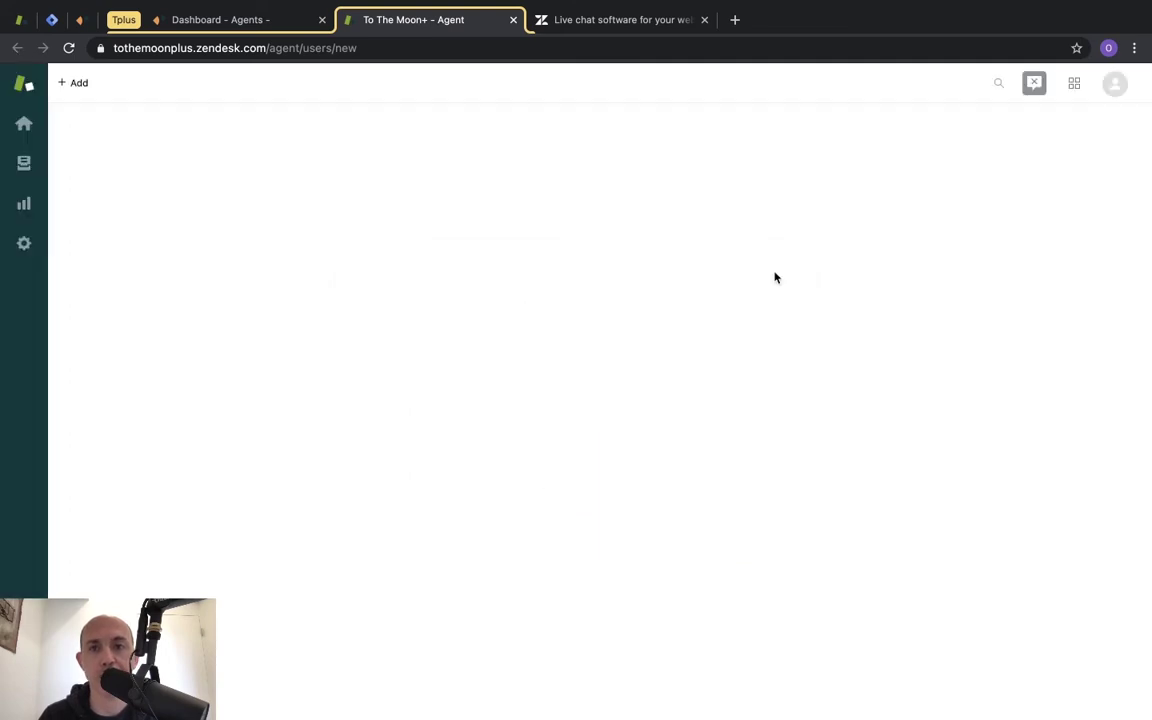
{"action": "left_click", "coordinate": [268, 22]}
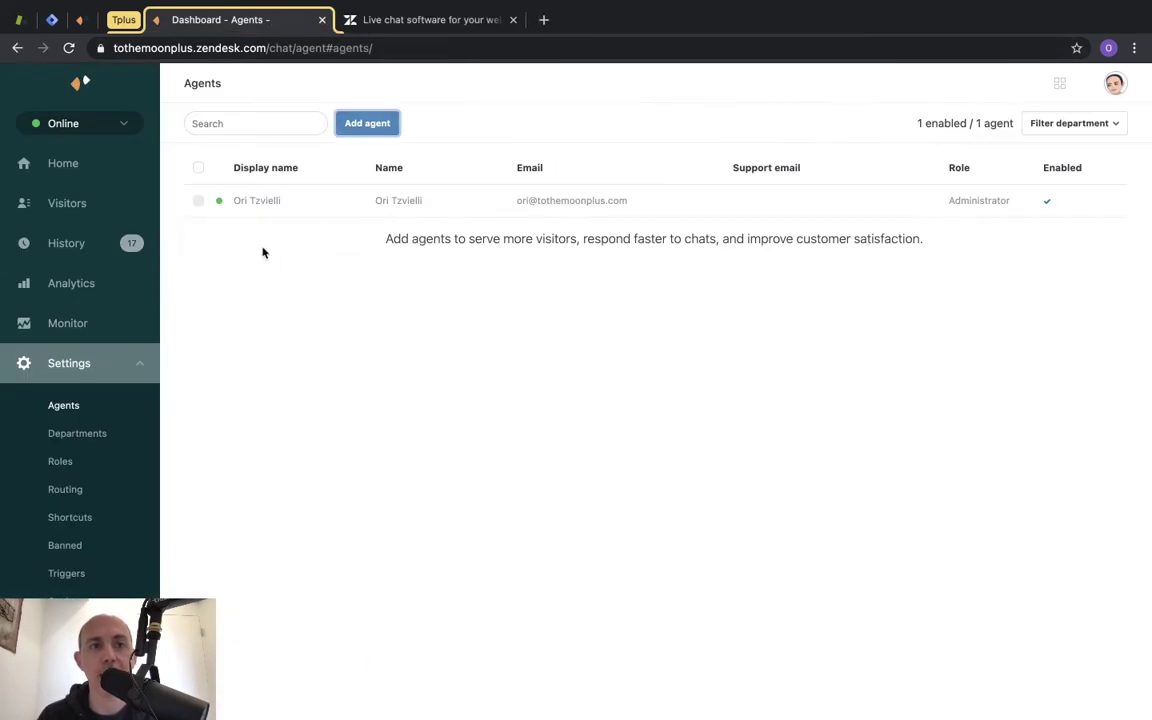
View the Departments settings with Returns and Technical Service, then the Roles settings.
{"action": "left_click", "coordinate": [100, 434]}
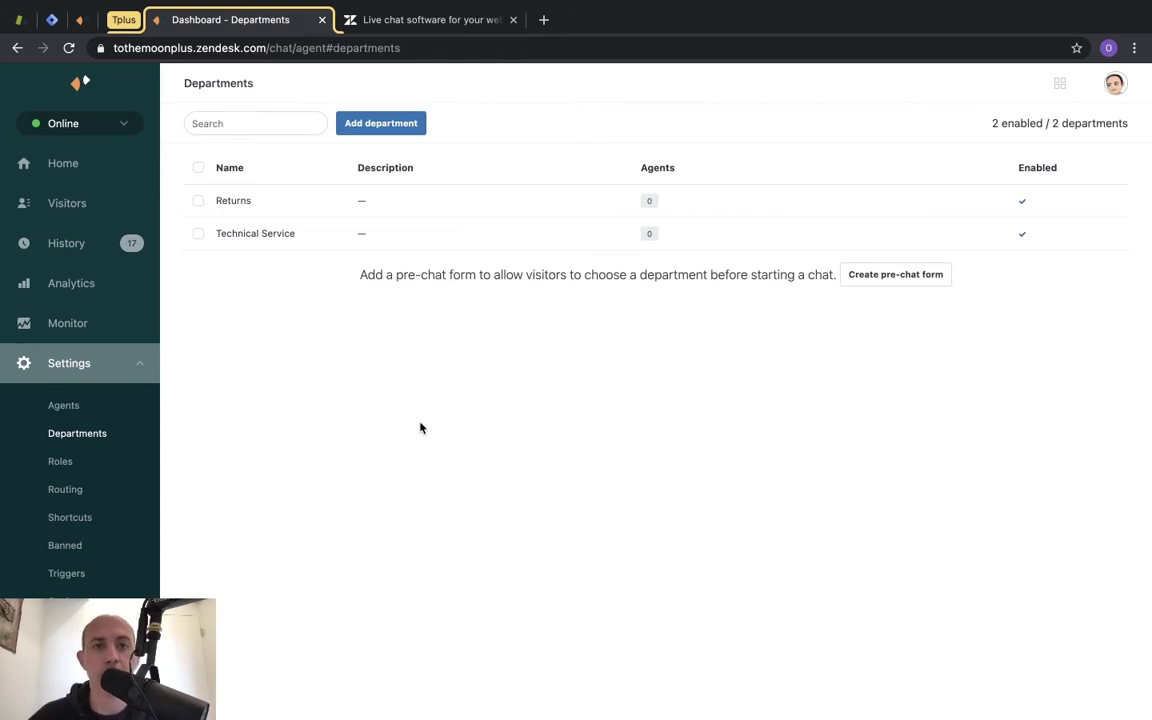
{"action": "left_click", "coordinate": [66, 462]}
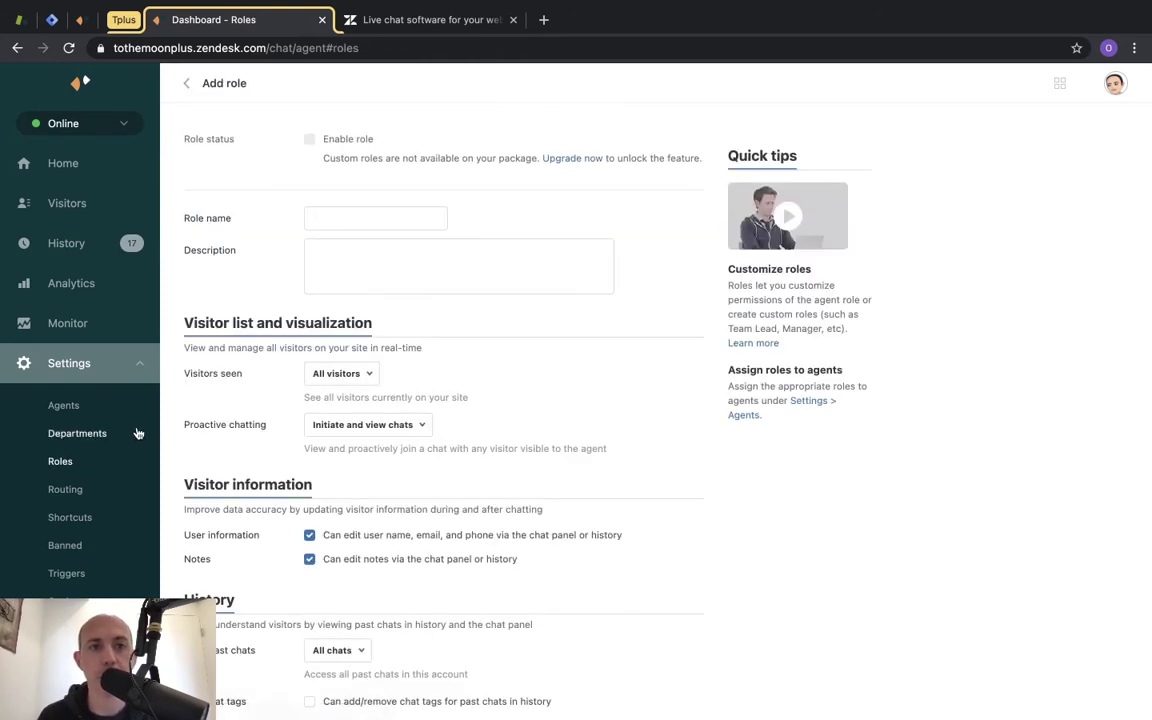
Return to the Roles list, then view Routing settings with Broadcast routing selected.
{"action": "left_click", "coordinate": [170, 76]}
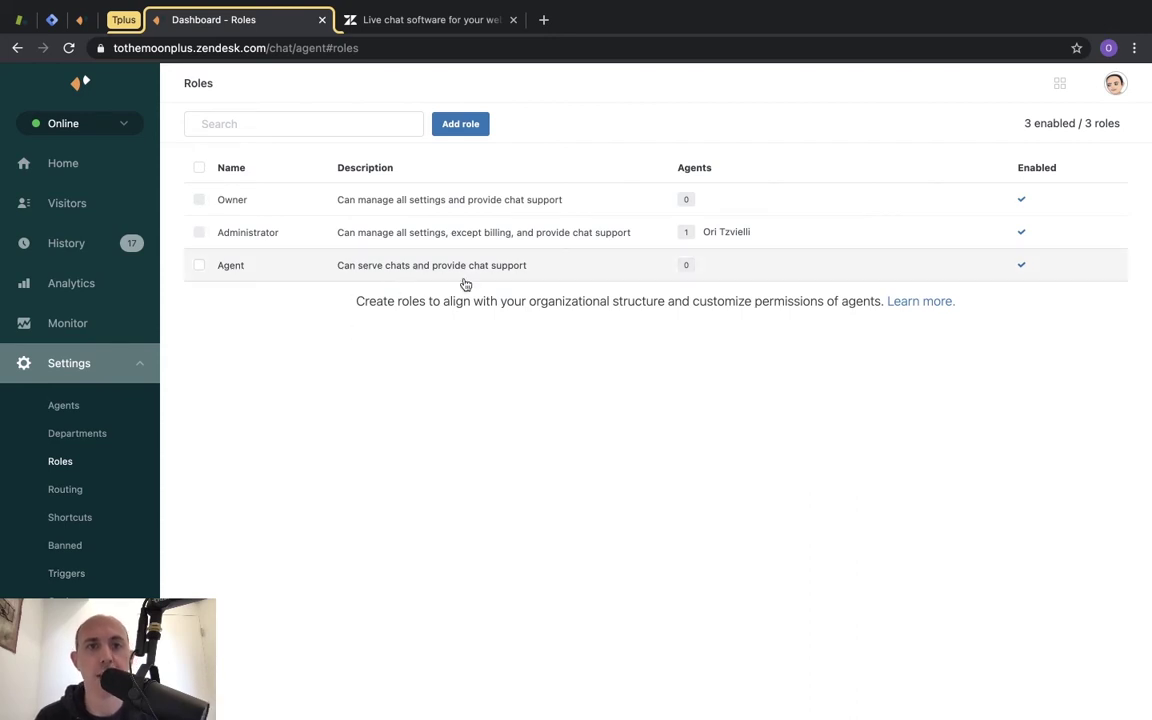
{"action": "left_click", "coordinate": [98, 489]}
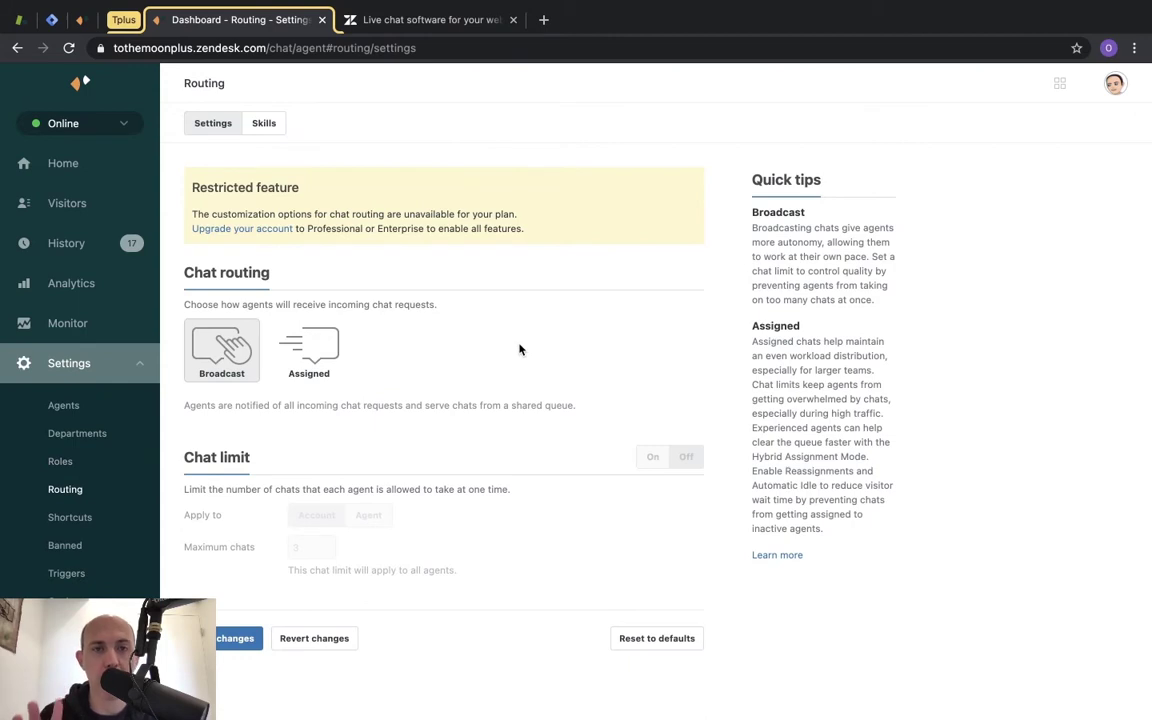
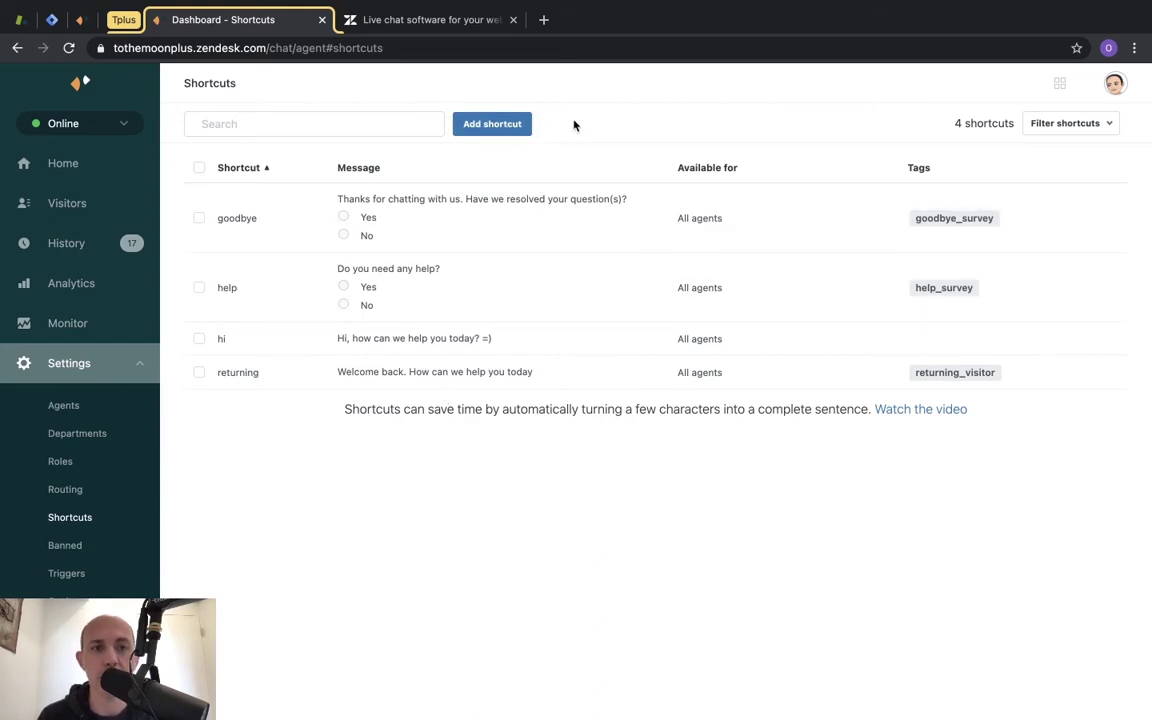
Start a new shortcut from the Shortcuts page listing goodbye, help, hi and returning.
{"action": "left_click", "coordinate": [492, 123]}
Name the shortcut 'shipping policy' and write the three-line USA shipping message.
{"action": "left_click", "coordinate": [440, 141]}
{"action": "type", "text": "shipping"}
{"action": "left_click", "coordinate": [404, 229]}
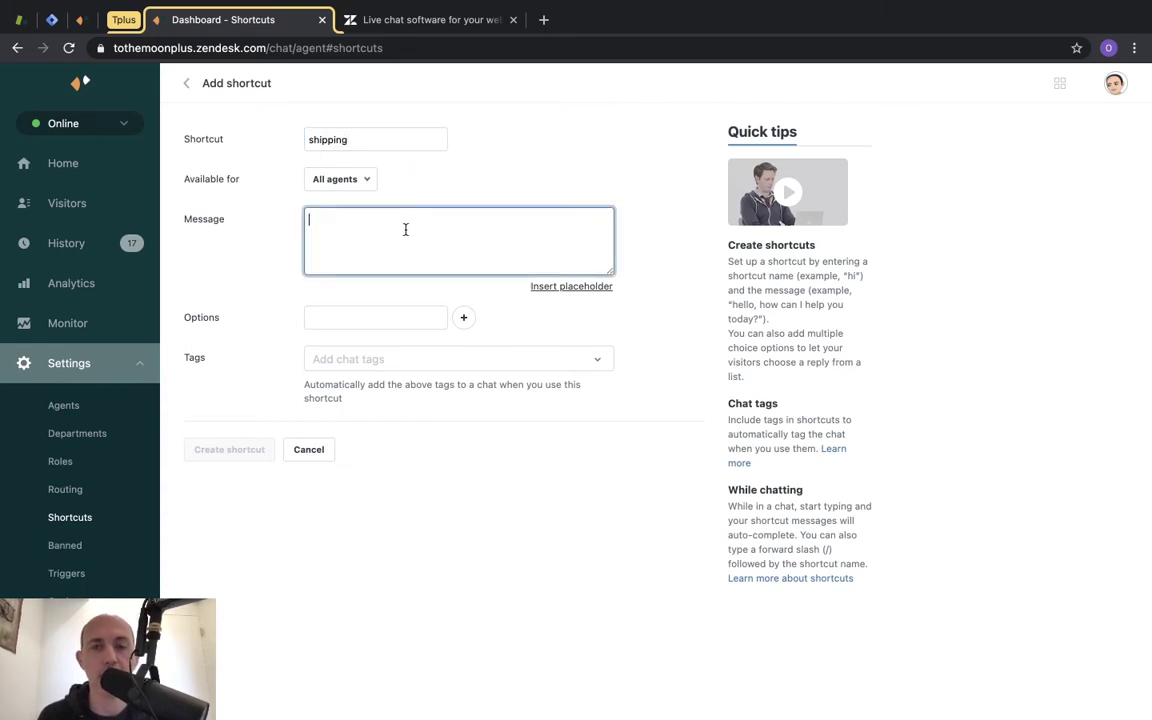
{"action": "left_click", "coordinate": [388, 141]}
{"action": "type", "text": "policy"}
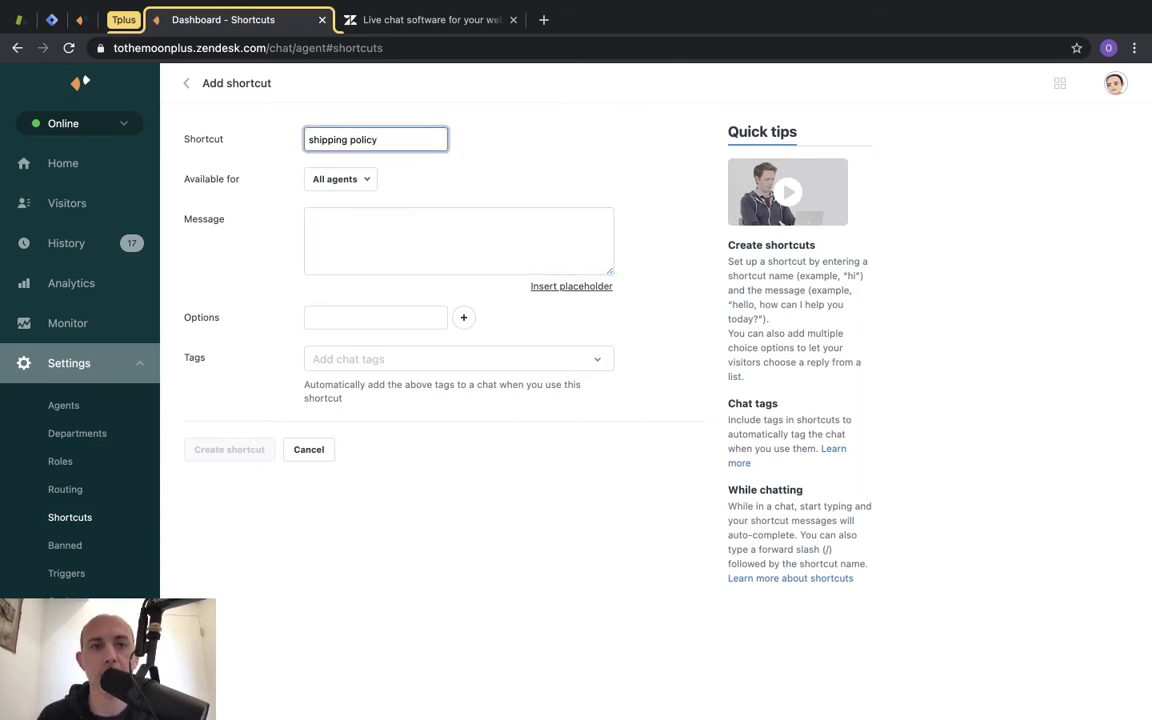
{"action": "left_click", "coordinate": [398, 225]}
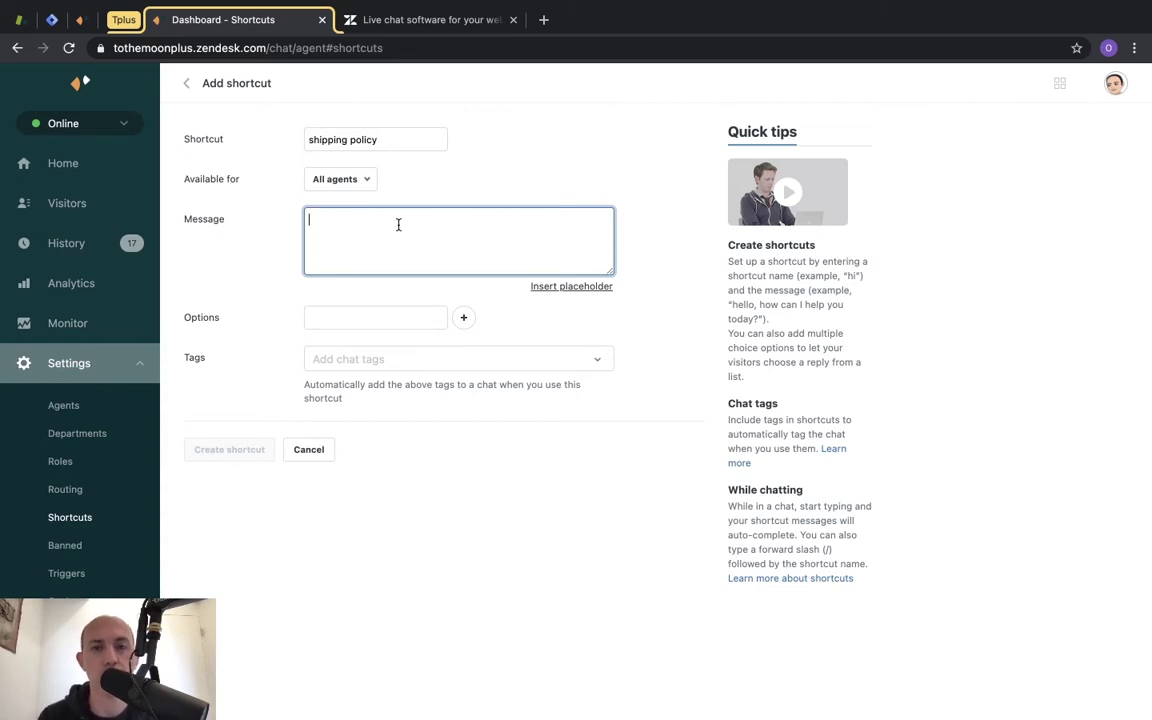
{"action": "type", "text": "Fre"}
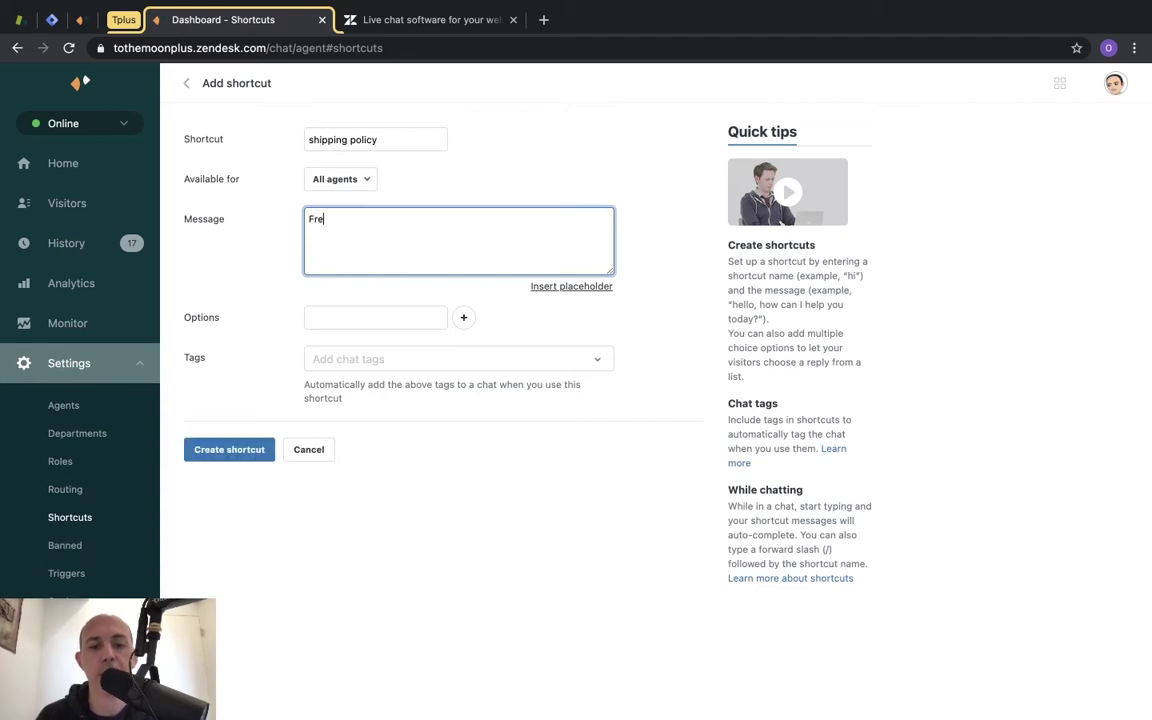
{"action": "type", "text": "e Shipping USA"}
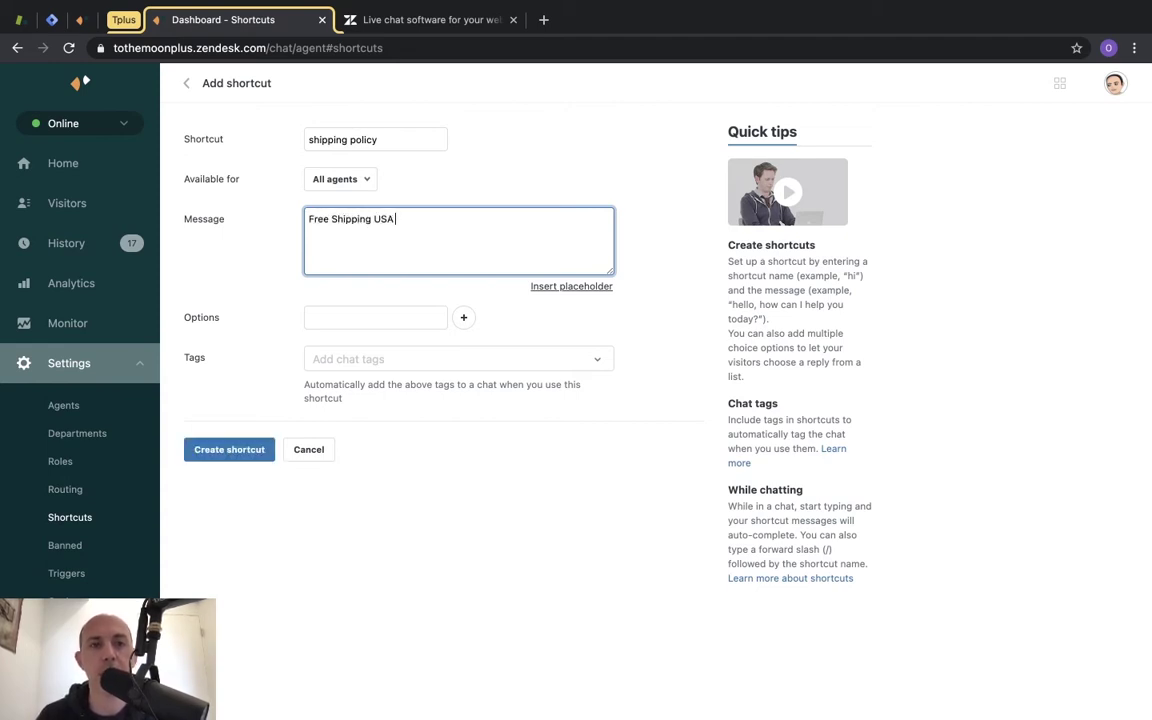
{"action": "type", "text": "-"}
{"action": "key", "text": "End"}
{"action": "key", "text": "Return"}
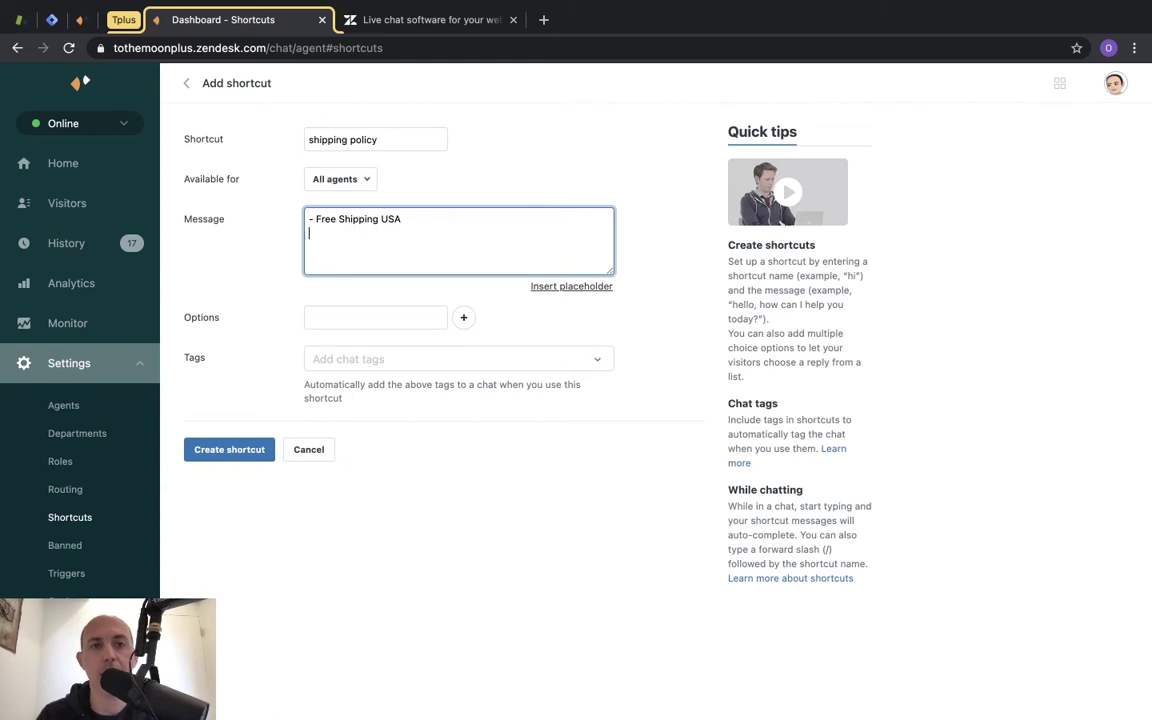
{"action": "type", "text": "- No Returns on USA orders"}
{"action": "key", "text": "Return"}
{"action": "type", "text": "-"}
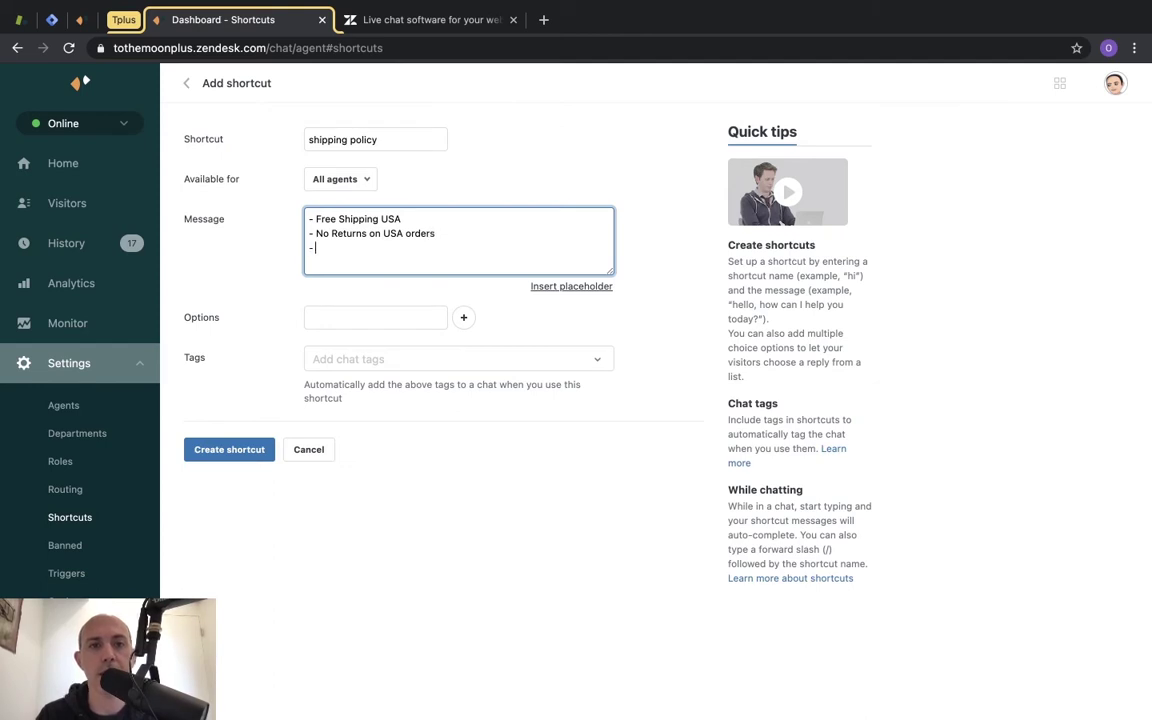
{"action": "type", "text": " $"}
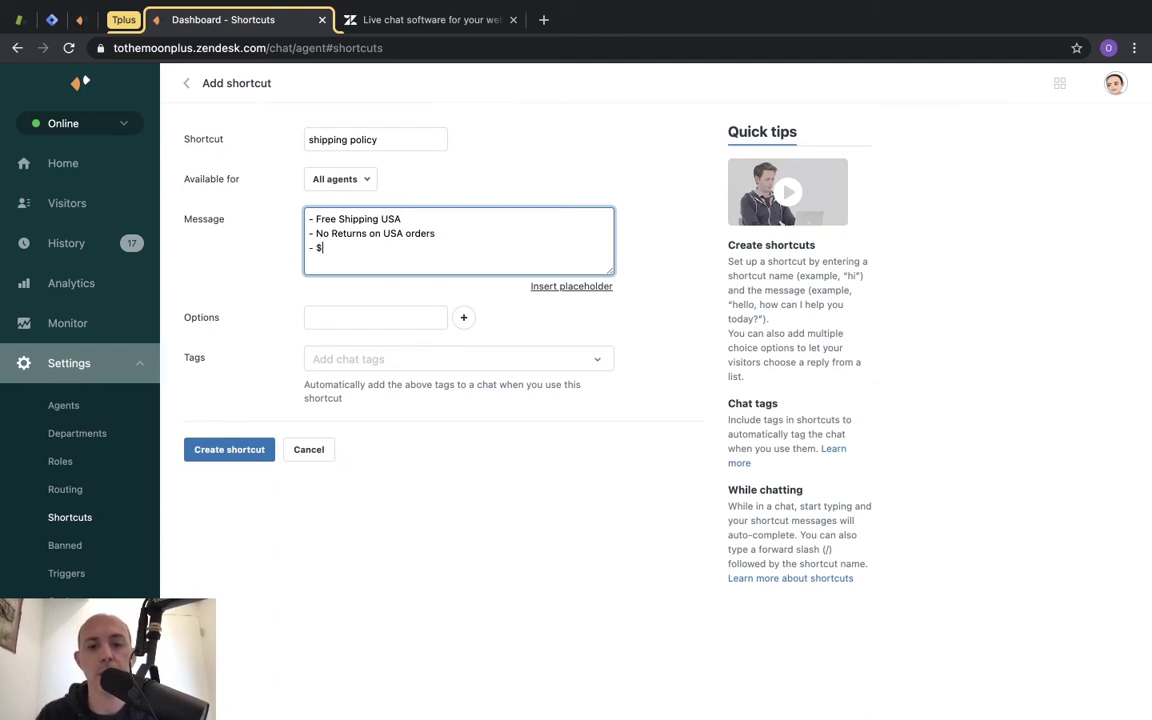
{"action": "type", "text": "5 shipping for"}
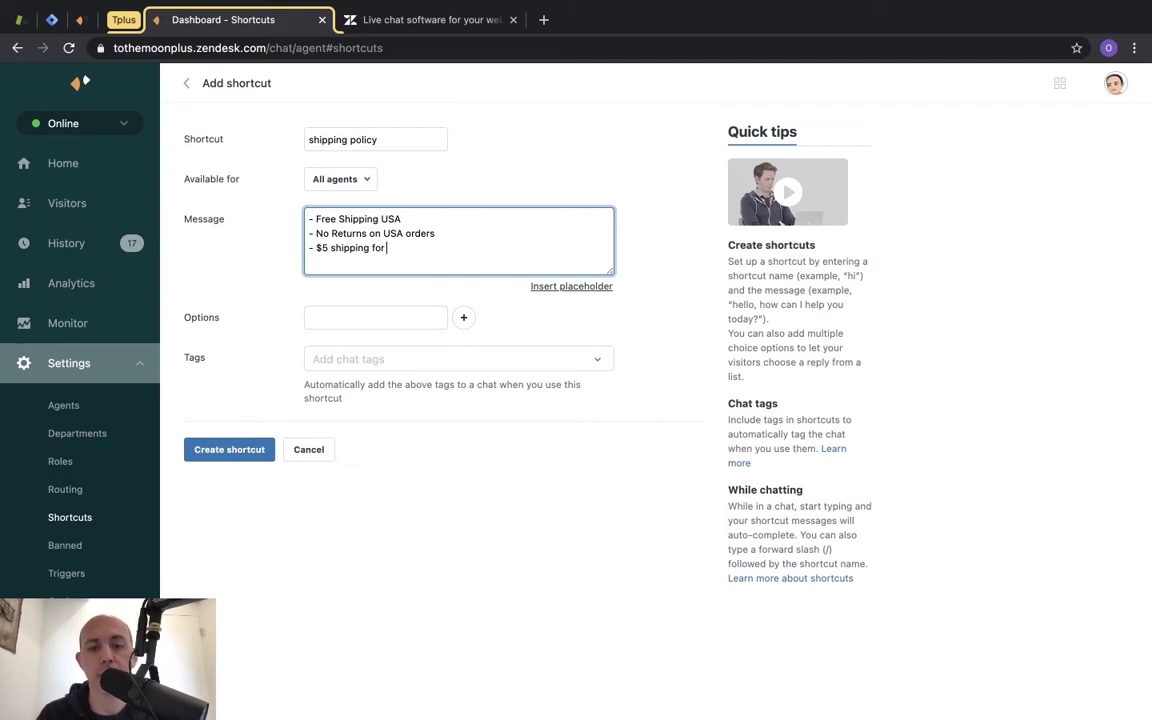
Tag the shortcut with the existing shipping tag and create it.
{"action": "left_click", "coordinate": [397, 360]}
{"action": "type", "text": "s"}
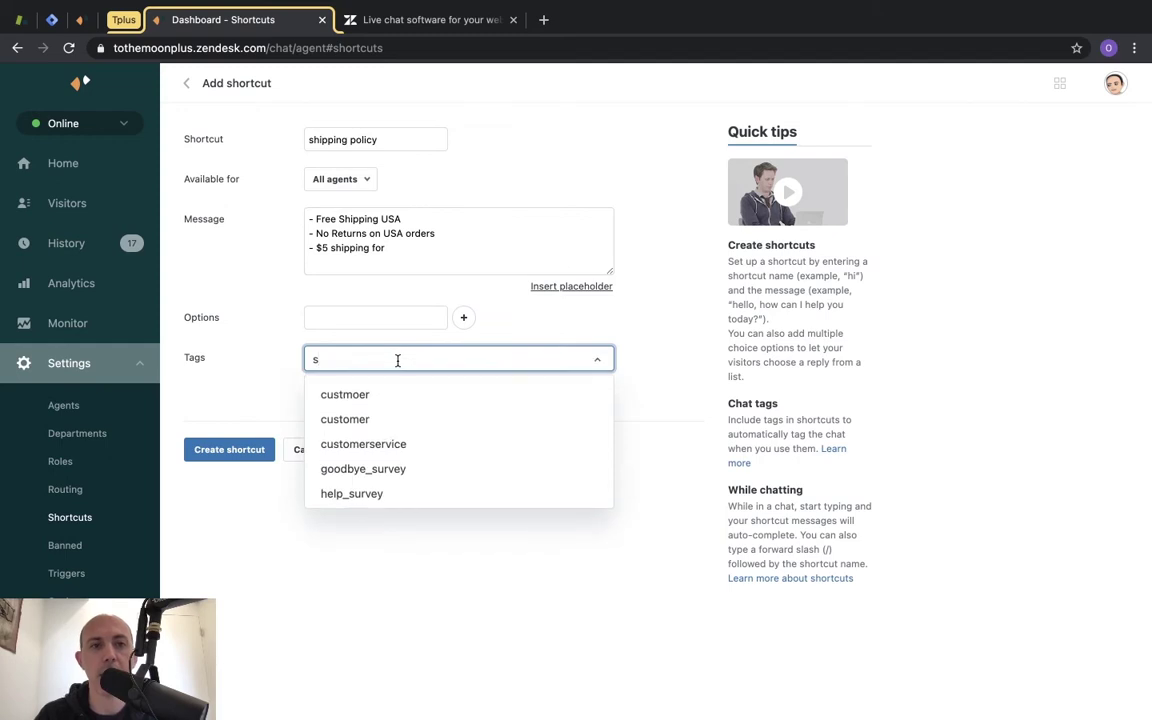
{"action": "type", "text": "hipping"}
{"action": "left_click", "coordinate": [390, 395]}
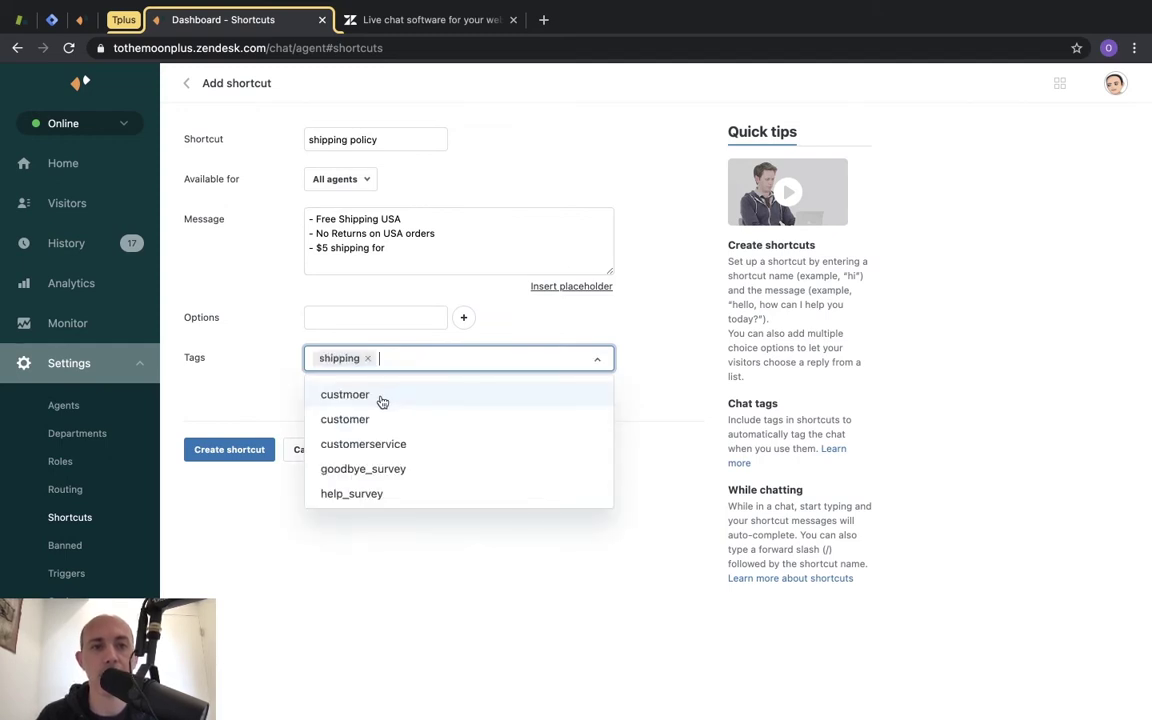
{"action": "left_click", "coordinate": [237, 452]}
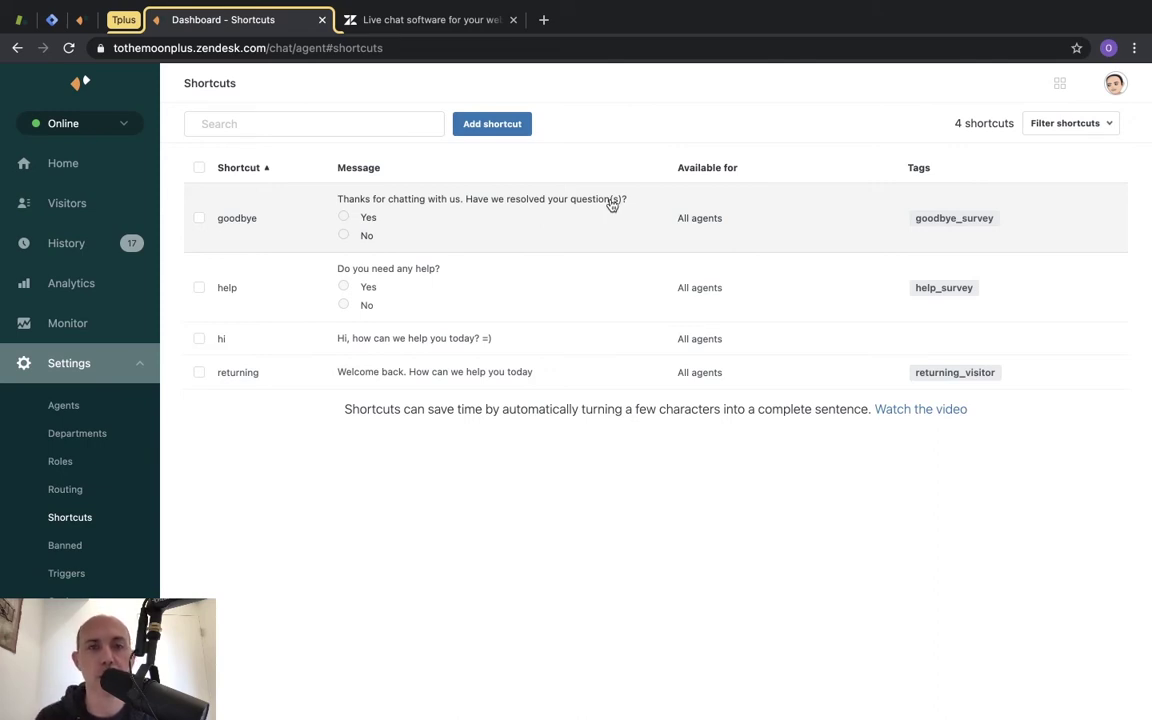
In the visitor's window on the To The Moon+ Privacy page, open the chat widget.
{"action": "key", "text": "ctrl+Right"}
{"action": "left_click", "coordinate": [1089, 689]}
Send 'hi' as the visitor and answer with the shipping policy shortcut from the agent dashboard.
{"action": "type", "text": "hi"}
{"action": "key", "text": "Return"}
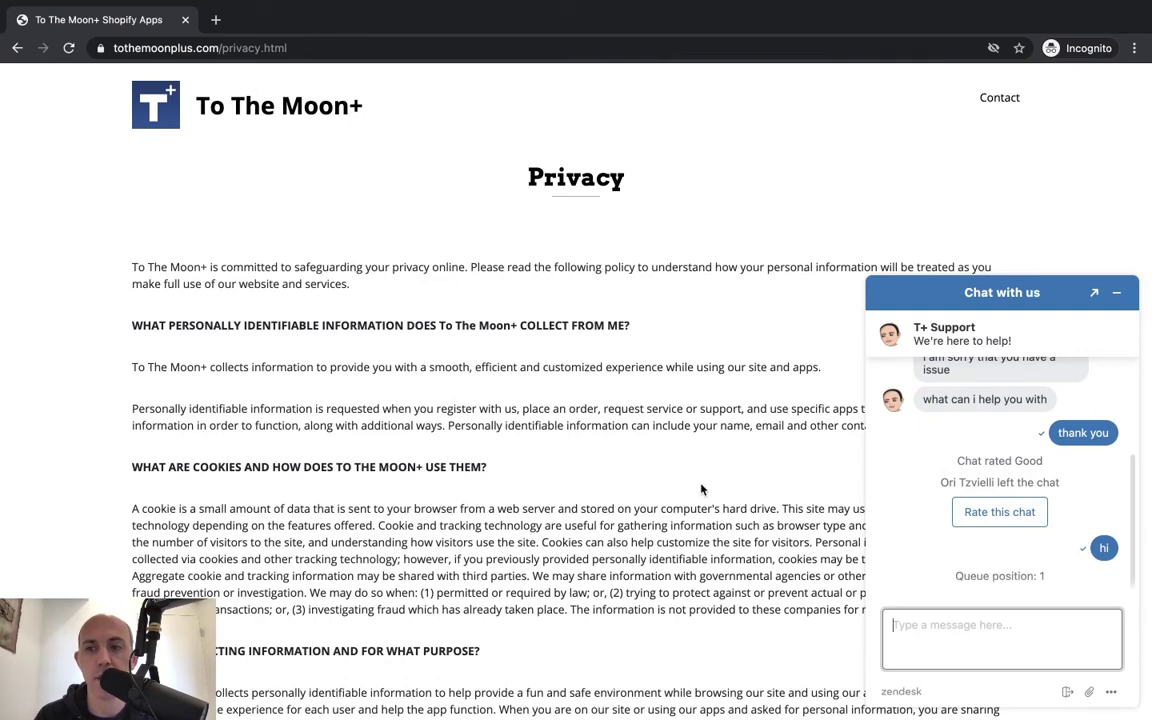
{"action": "key", "text": "ctrl+Left"}
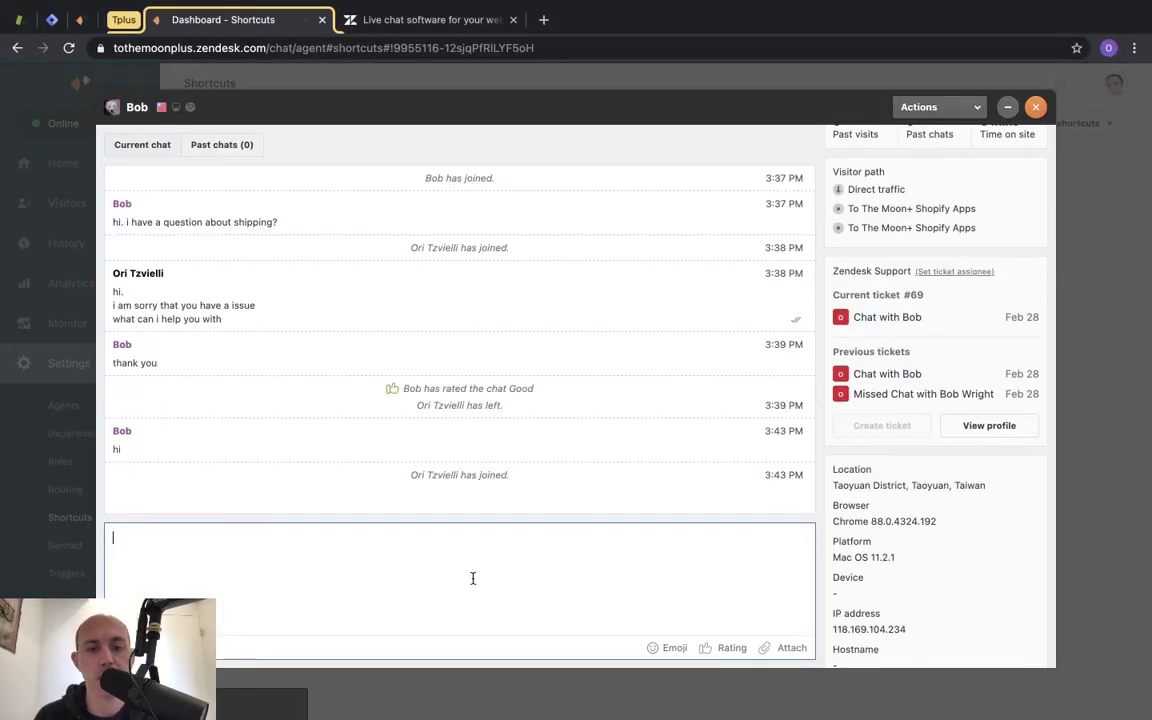
{"action": "type", "text": "shipping"}
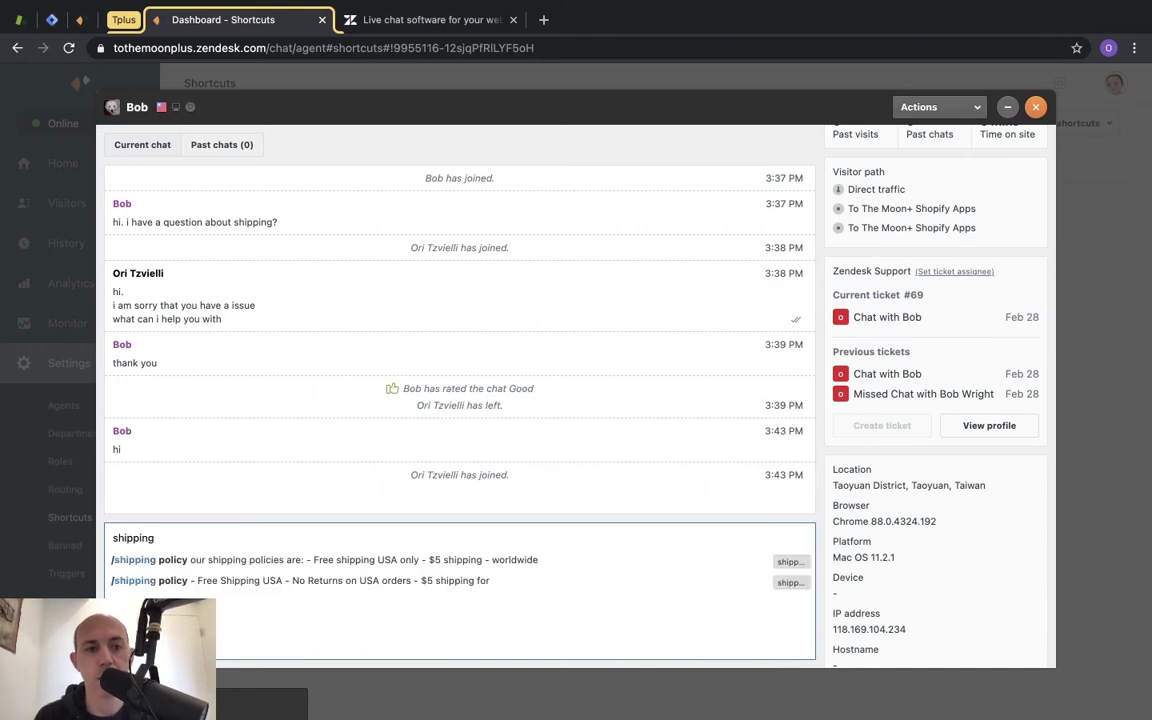
{"action": "left_click", "coordinate": [253, 581]}
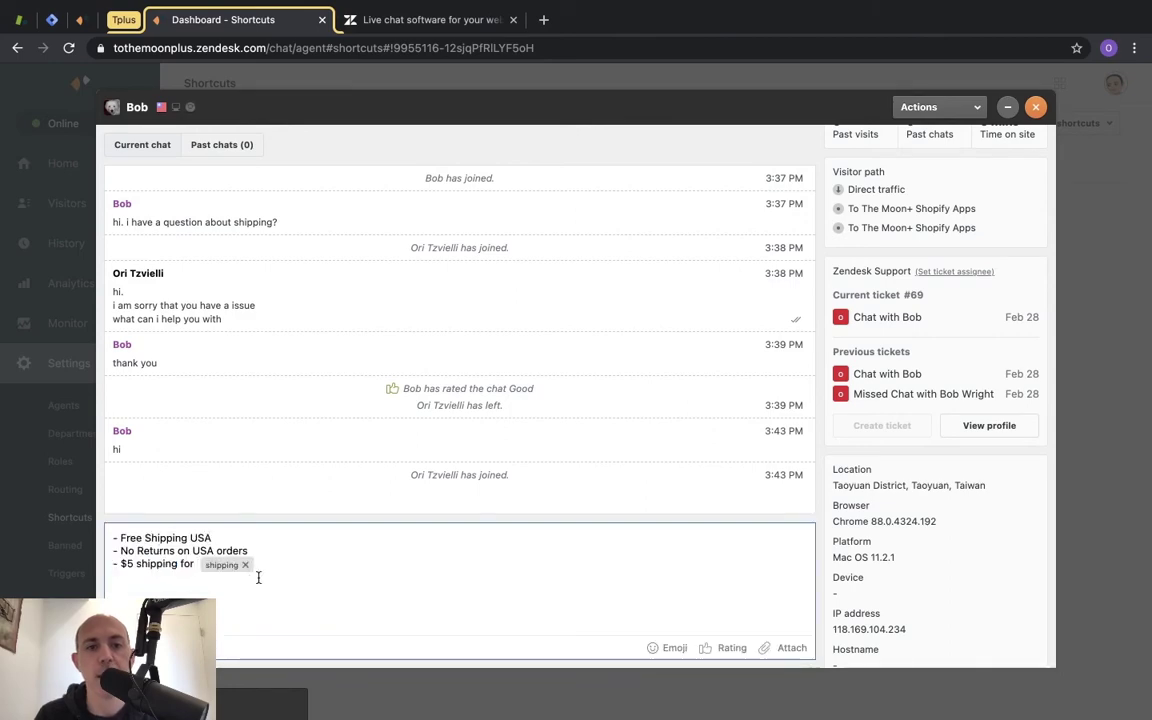
{"action": "key", "text": "Return"}
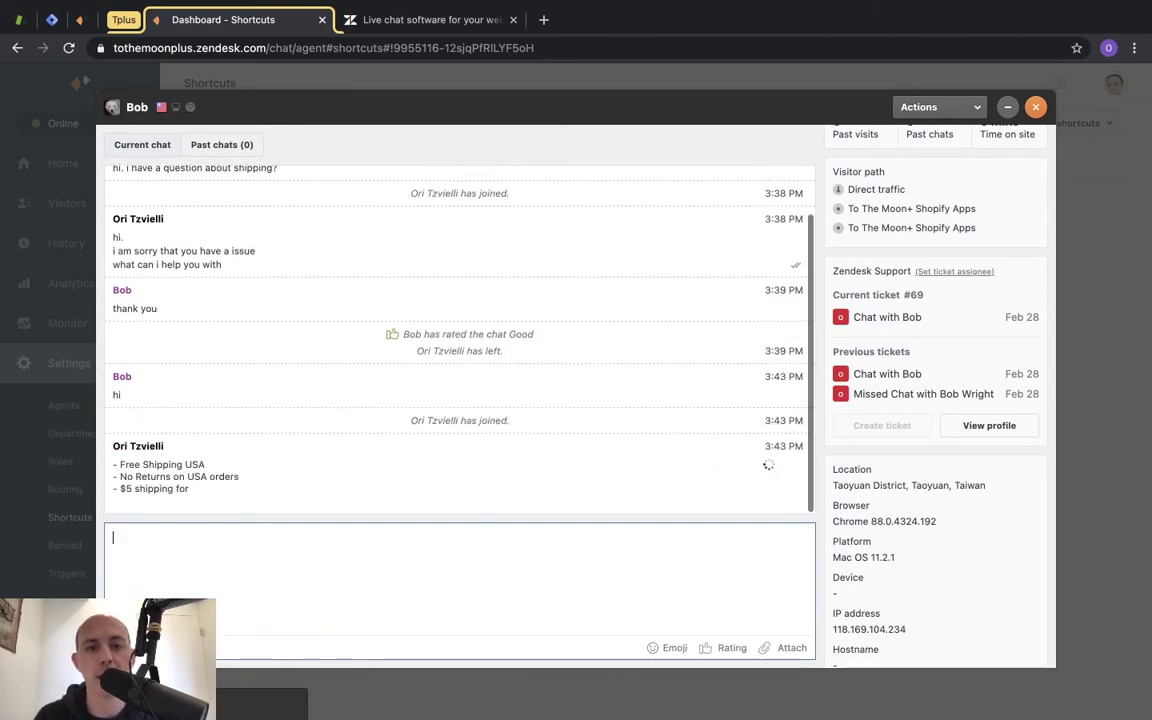
Check the shipping reply on the visitor's side, then end the chat from the dashboard.
{"action": "key", "text": "ctrl+Right"}
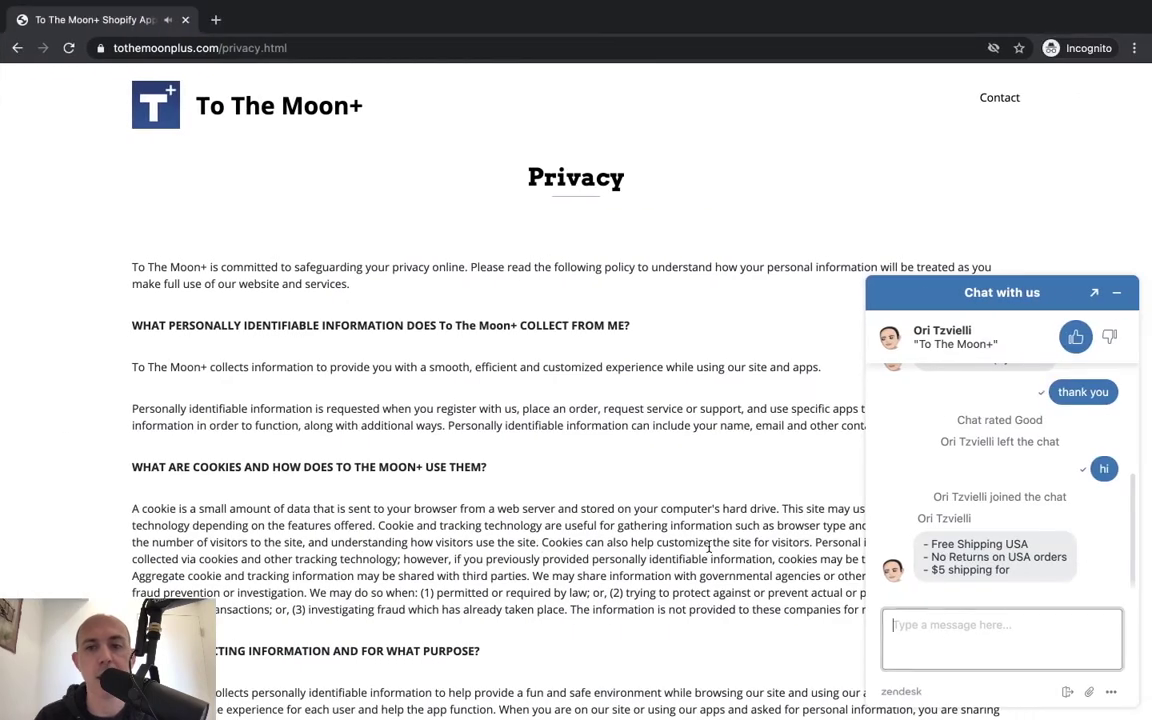
{"action": "left_click", "coordinate": [1029, 582]}
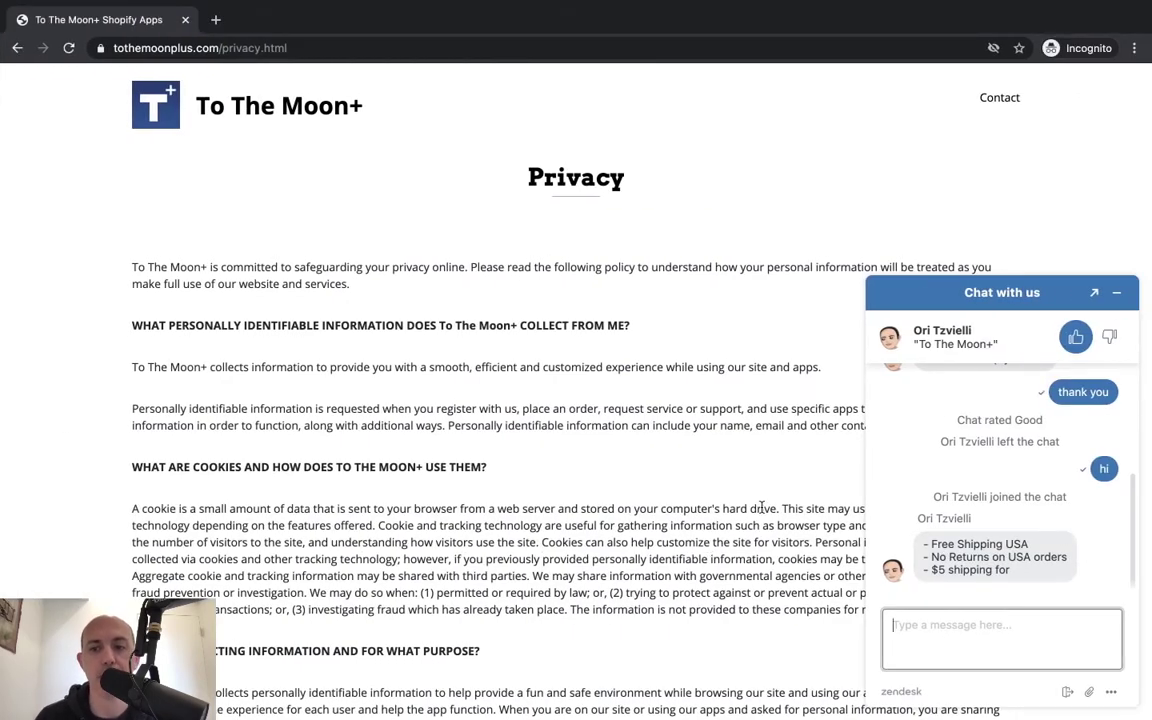
{"action": "key", "text": "ctrl+Left"}
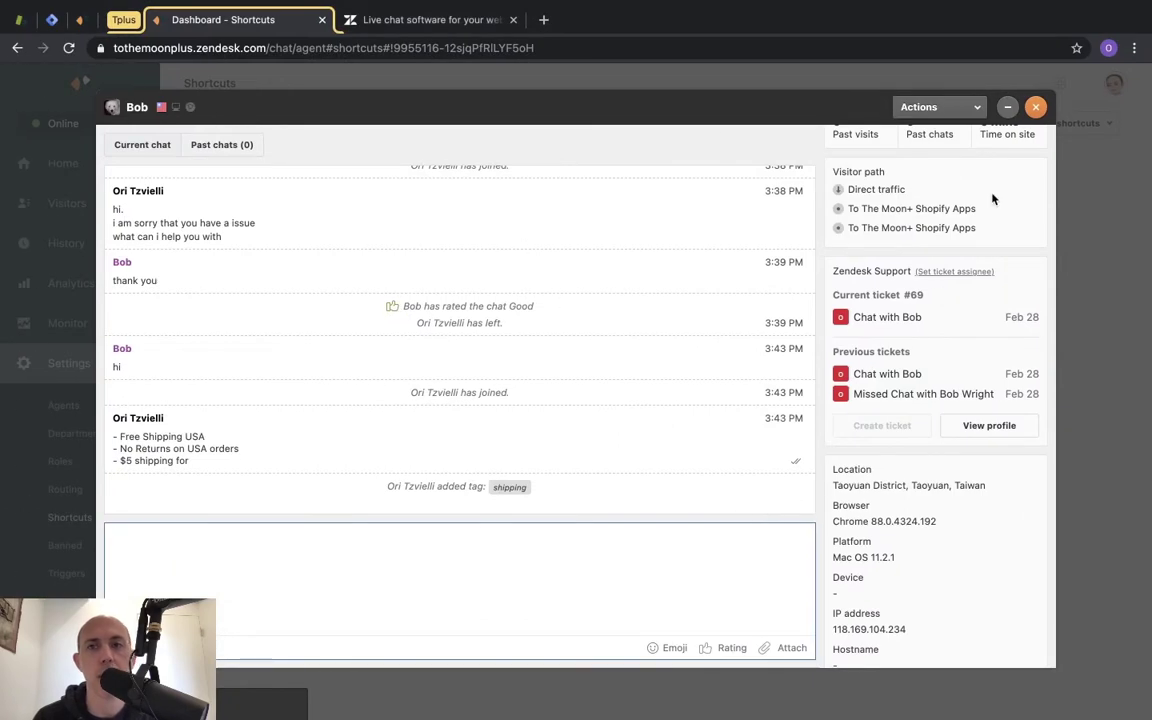
{"action": "left_click", "coordinate": [1035, 108]}
{"action": "left_click", "coordinate": [682, 427]}
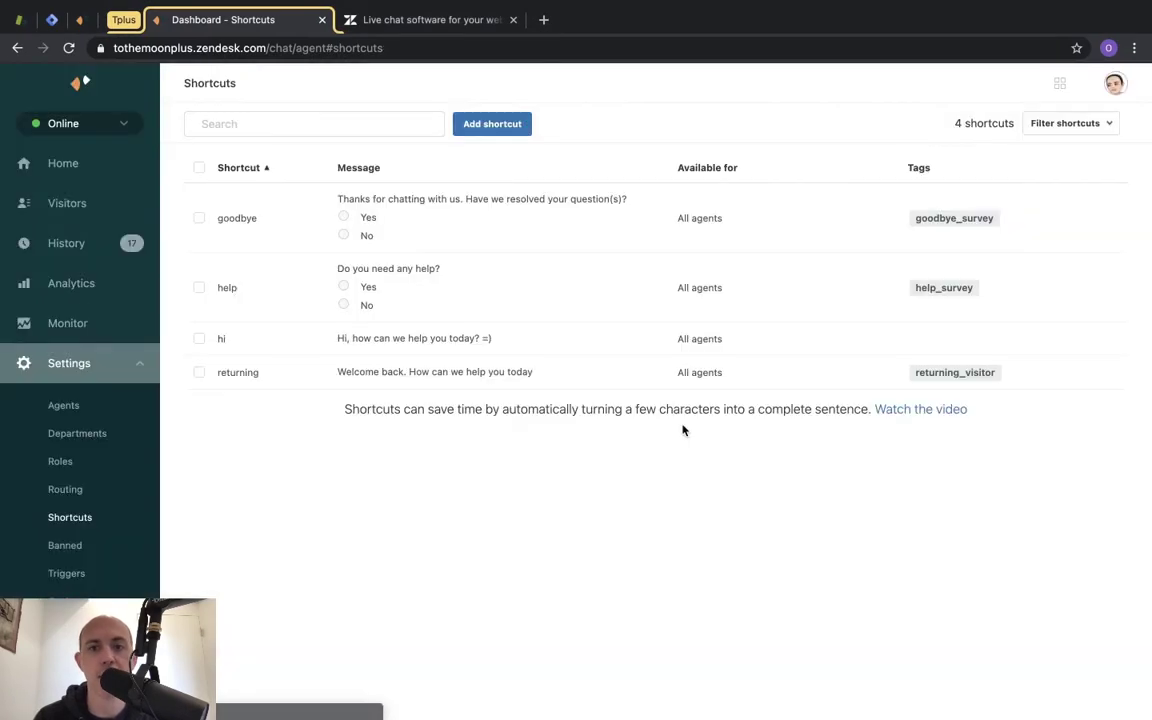
{"action": "left_click", "coordinate": [66, 548]}
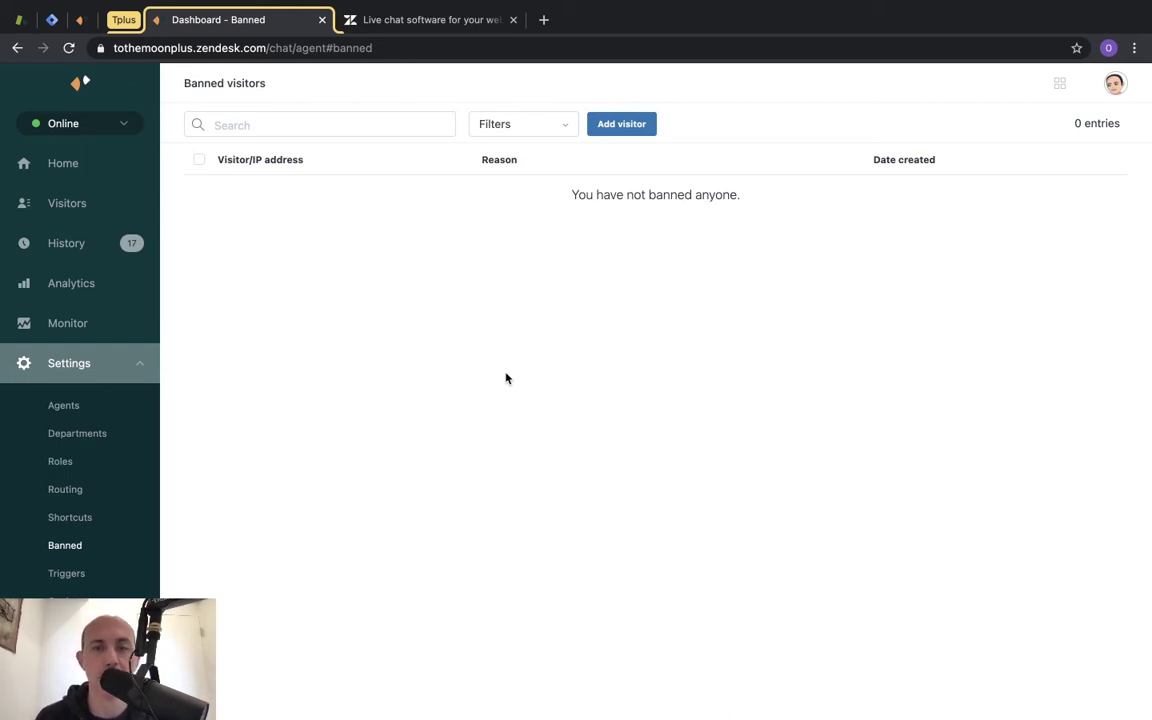
Open the ban-visitor form on the Banned page, cancel with no IP entered, then open Triggers.
{"action": "left_click", "coordinate": [625, 128]}
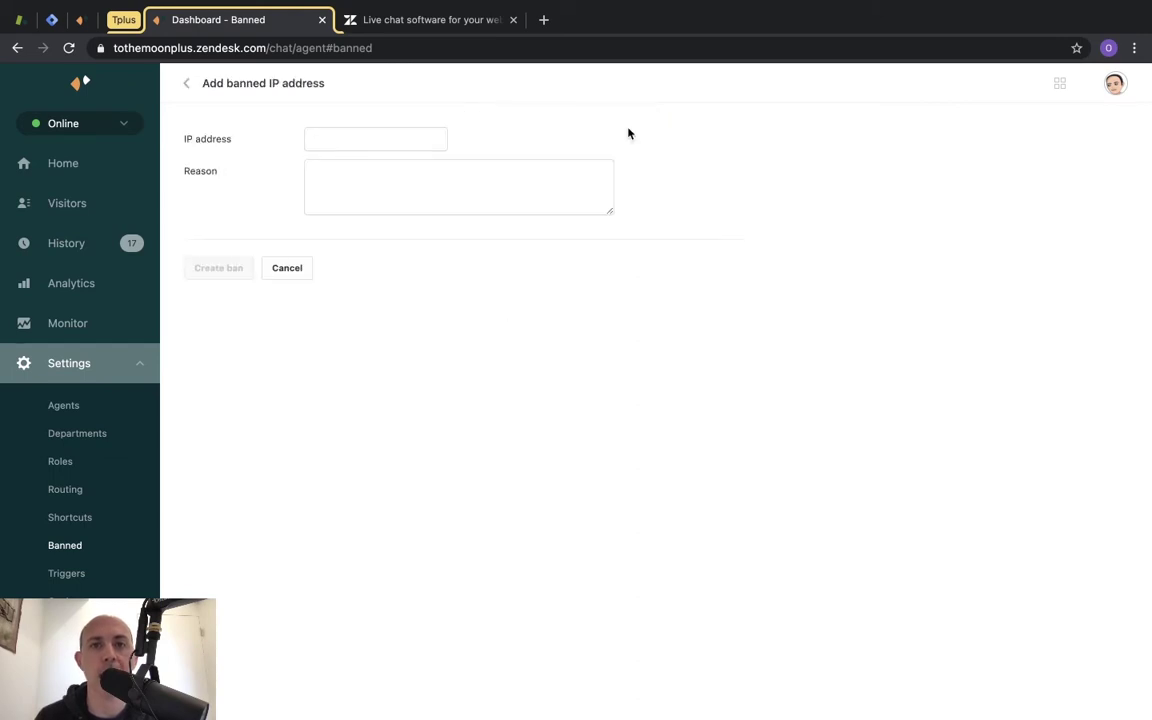
{"action": "left_click_drag", "start_coordinate": [197, 136], "coordinate": [238, 130]}
{"action": "left_click", "coordinate": [358, 129]}
{"action": "left_click", "coordinate": [530, 130]}
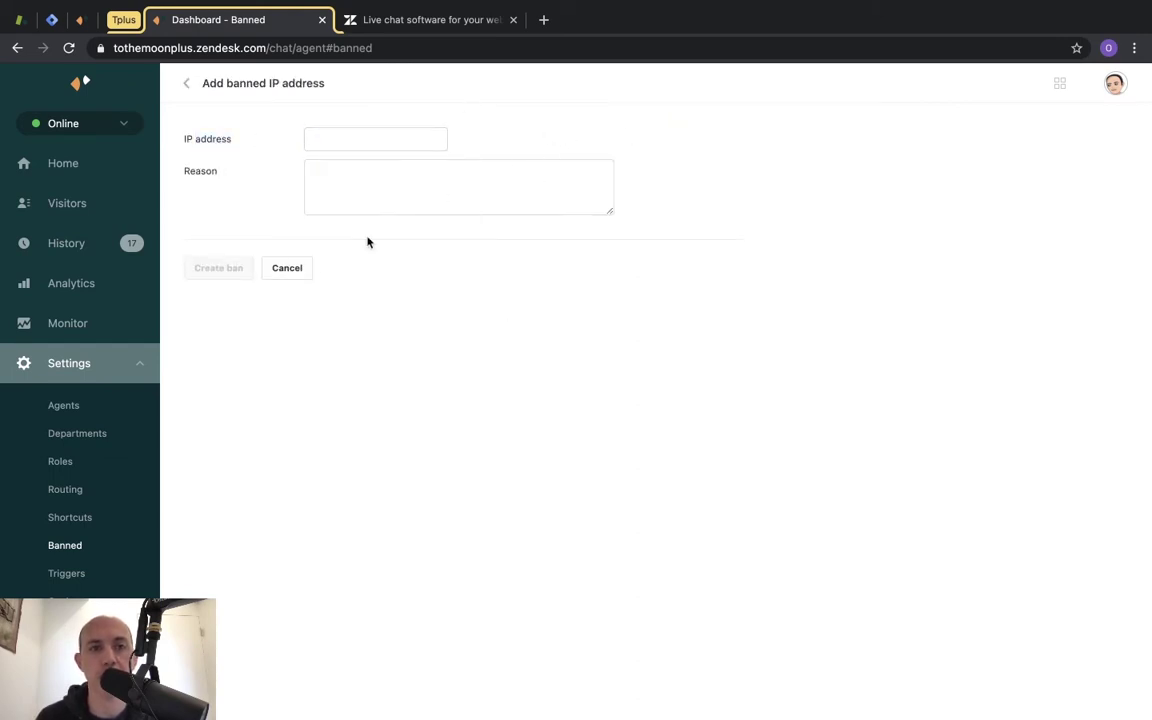
{"action": "left_click", "coordinate": [286, 268]}
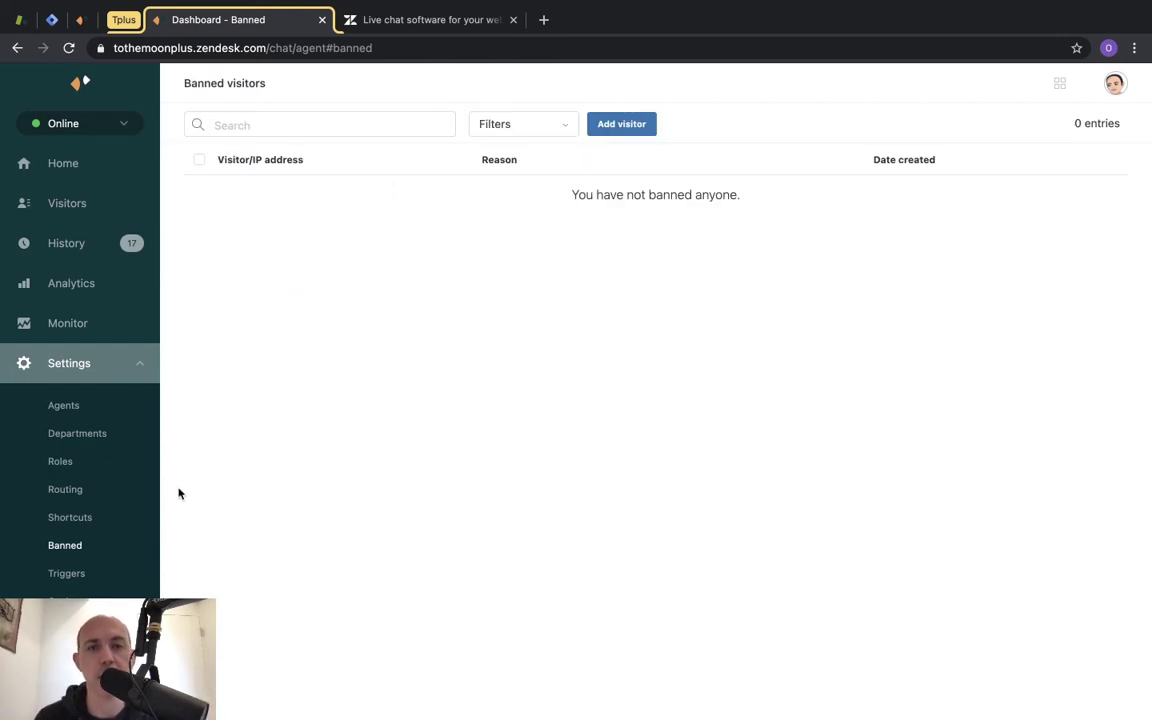
{"action": "left_click", "coordinate": [78, 574]}
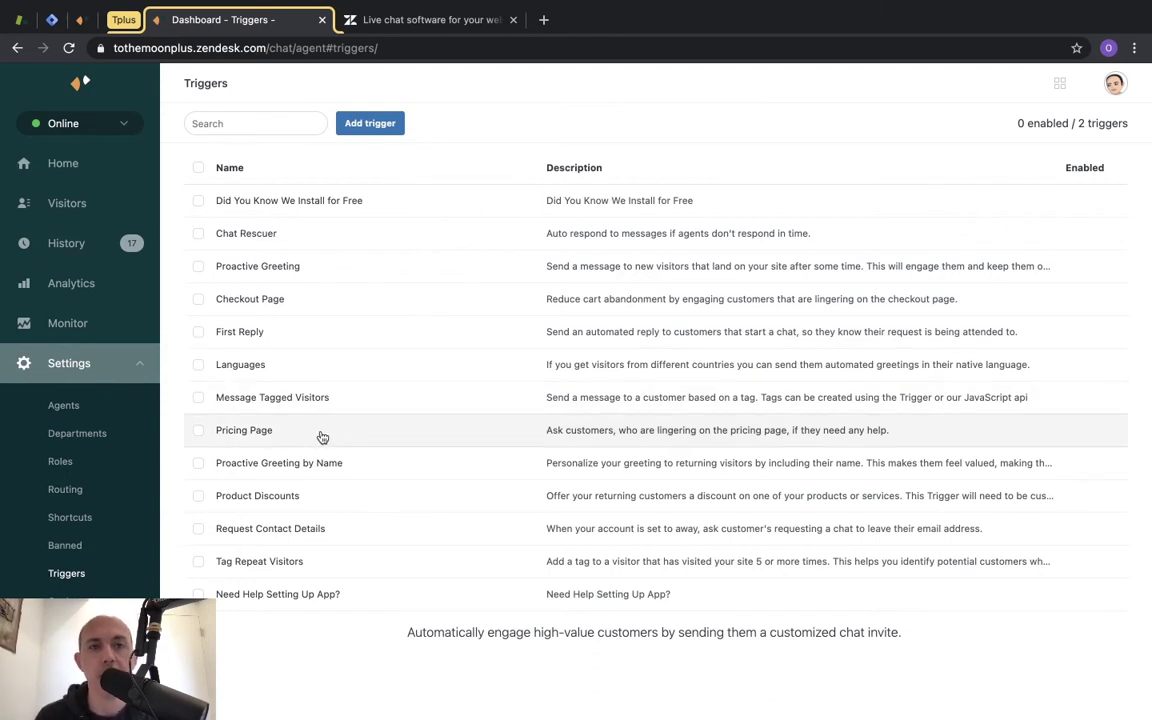
Collapse the visitor's chat widget, then open the Pricing Page trigger from the Triggers list.
{"action": "key", "text": "super+grave"}
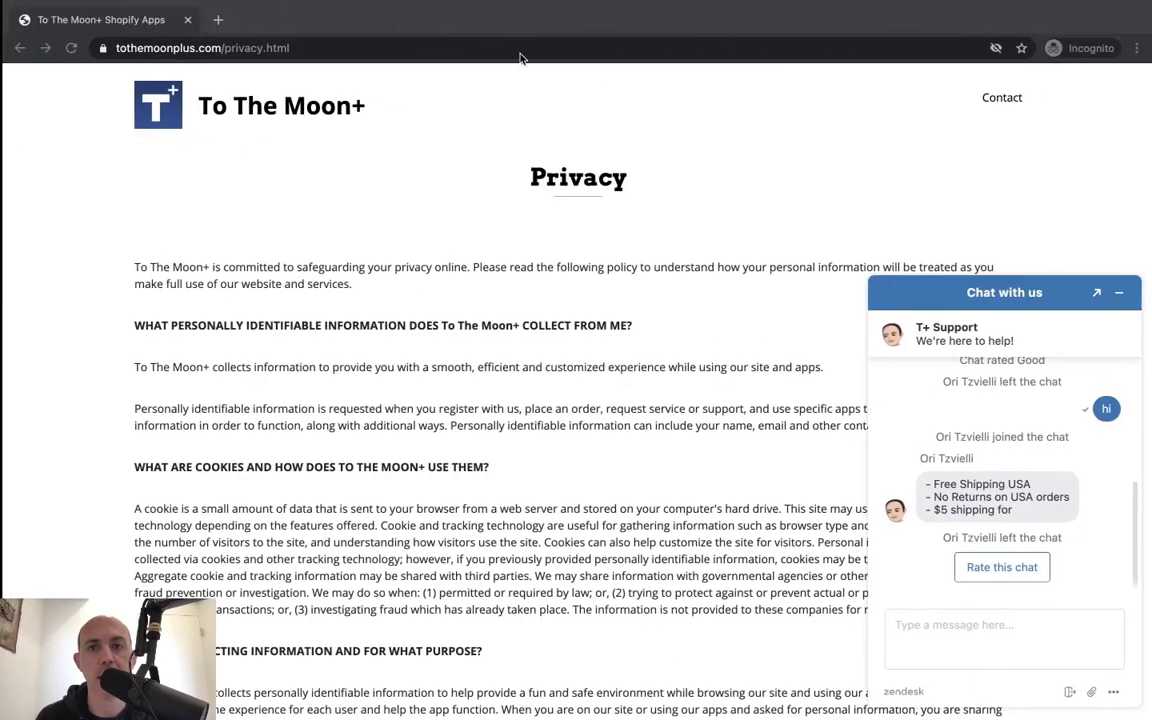
{"action": "left_click", "coordinate": [1122, 292]}
{"action": "left_click_drag", "start_coordinate": [228, 45], "coordinate": [300, 47]}
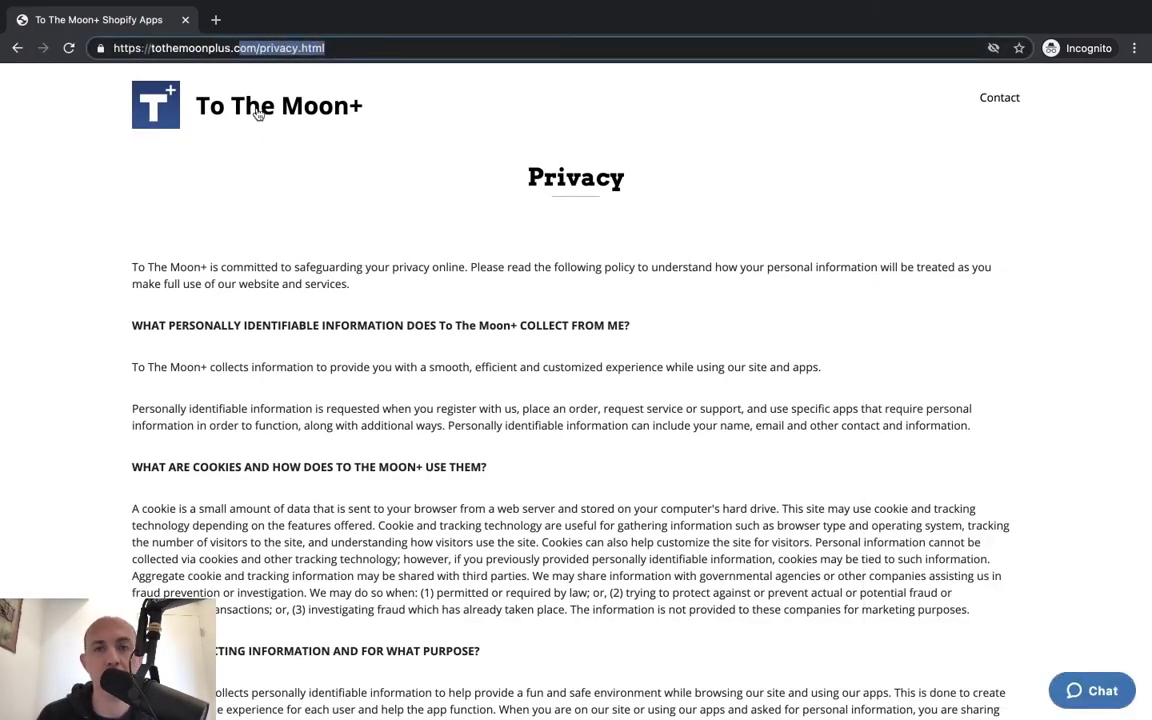
{"action": "key", "text": "super+grave"}
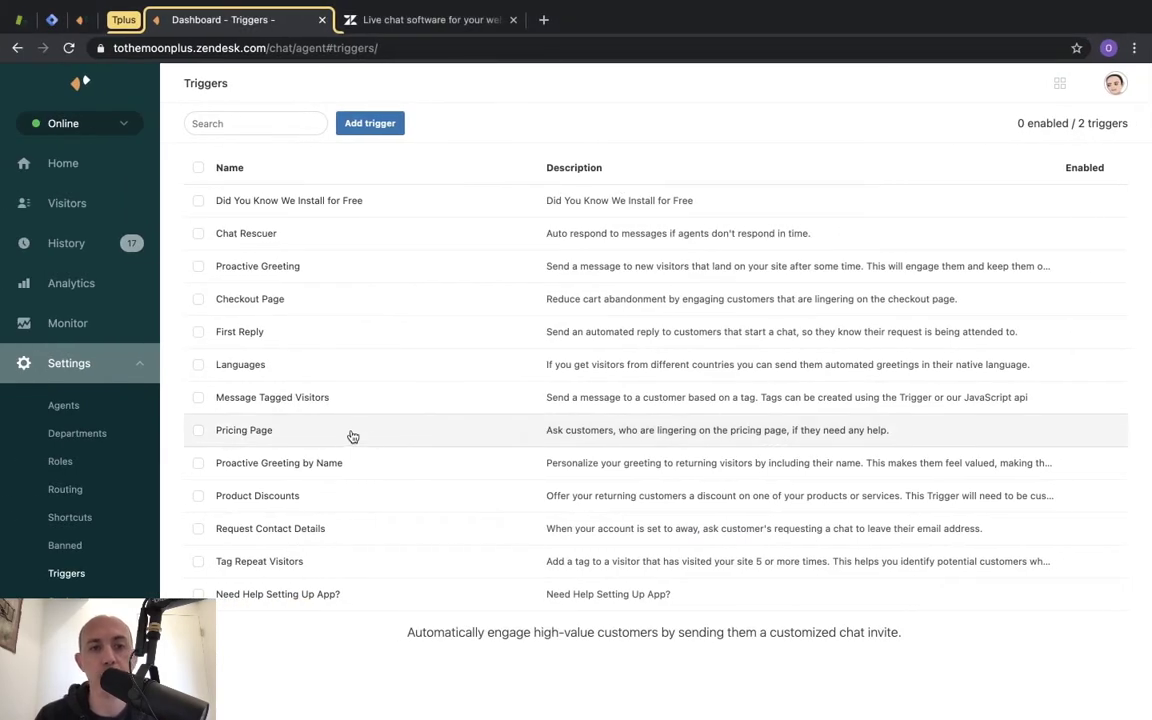
{"action": "left_click", "coordinate": [352, 436]}
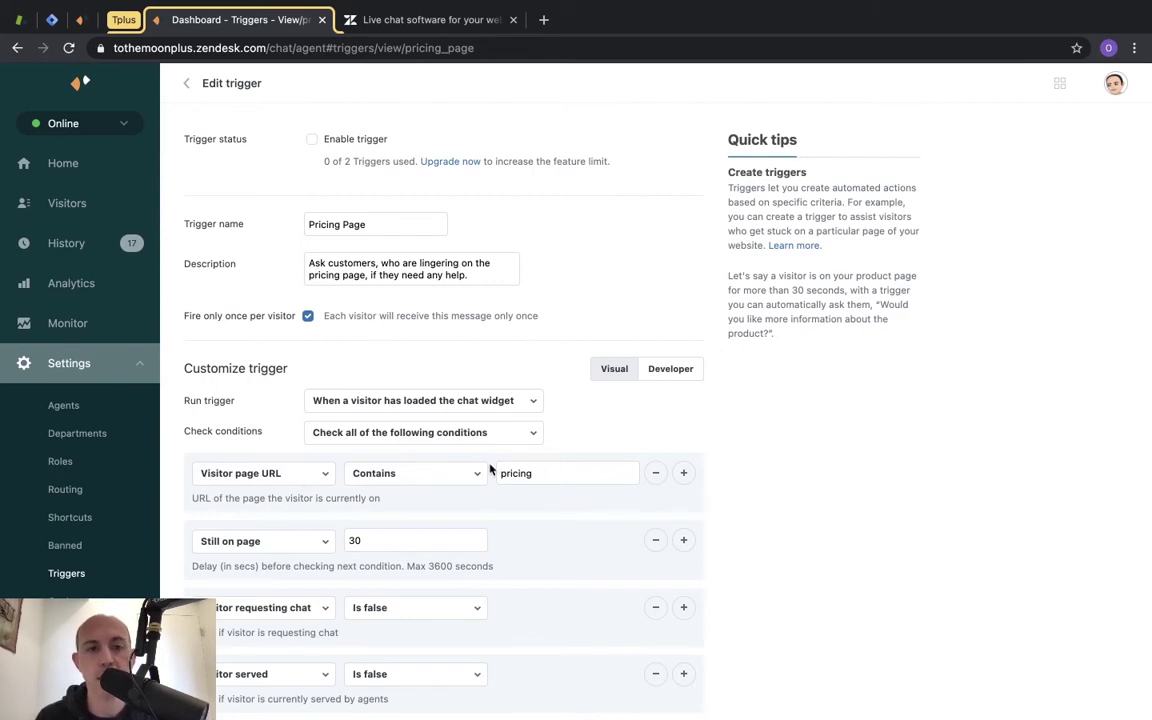
Review the Pricing Page trigger's 'pricing' URL condition and 30-second wait, then return to the triggers list.
{"action": "scroll", "coordinate": [490, 467], "scroll_direction": "down", "scroll_amount": 2}
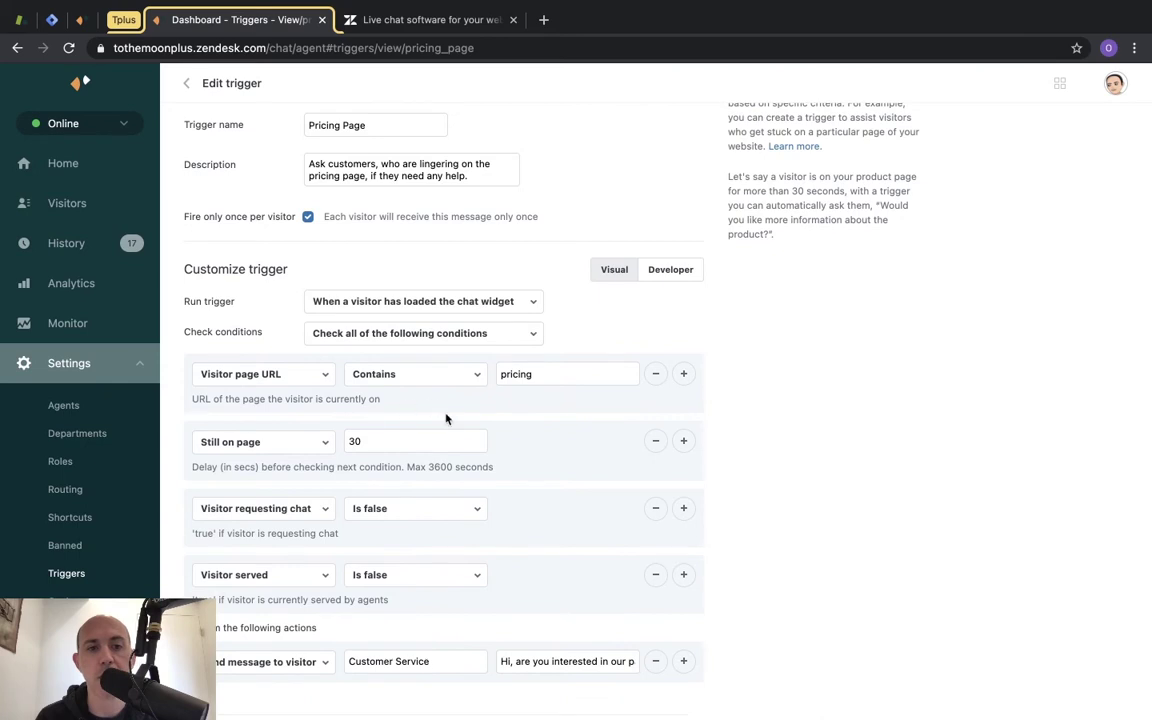
{"action": "scroll", "coordinate": [446, 418], "scroll_direction": "down", "scroll_amount": 1}
{"action": "left_click_drag", "start_coordinate": [201, 560], "coordinate": [336, 563]}
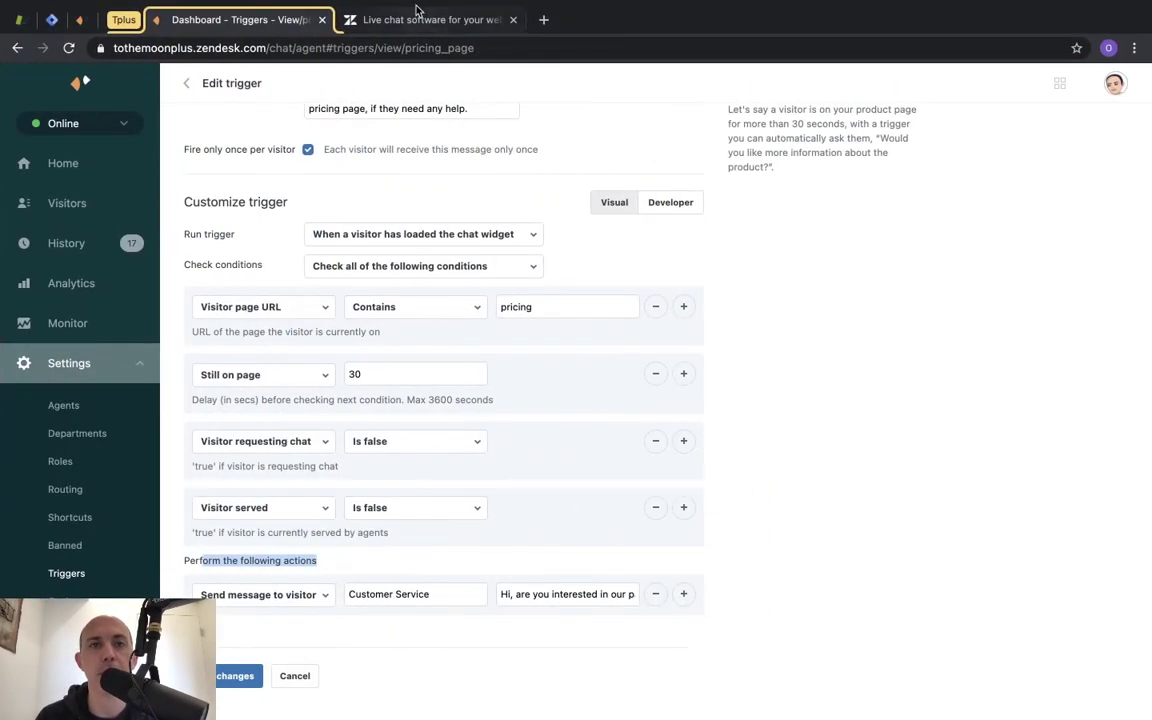
{"action": "key", "text": "ctrl+Right"}
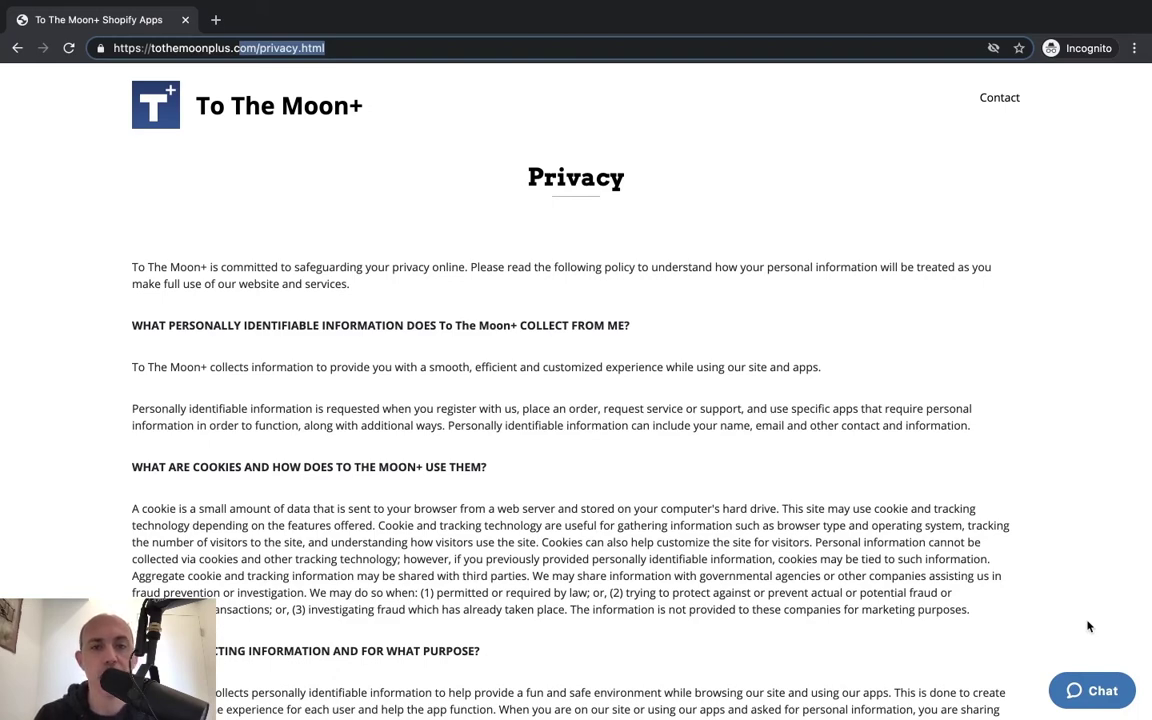
{"action": "key", "text": "ctrl+Left"}
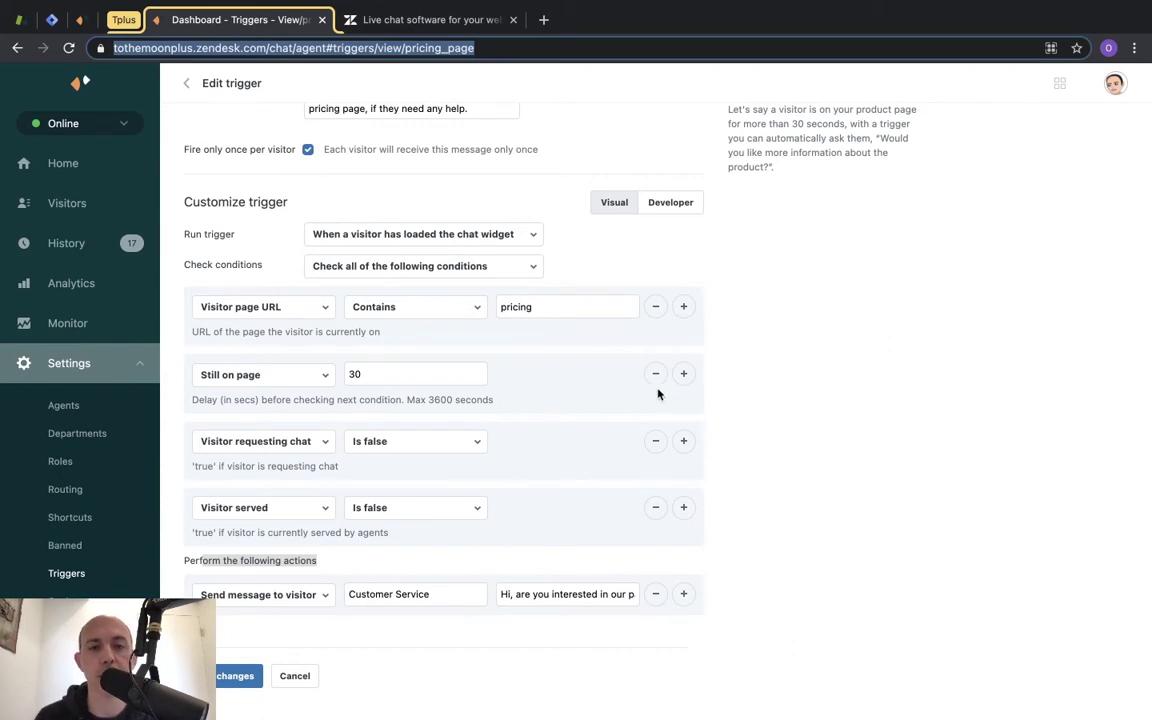
{"action": "left_click", "coordinate": [545, 311]}
{"action": "double_click", "coordinate": [545, 311]}
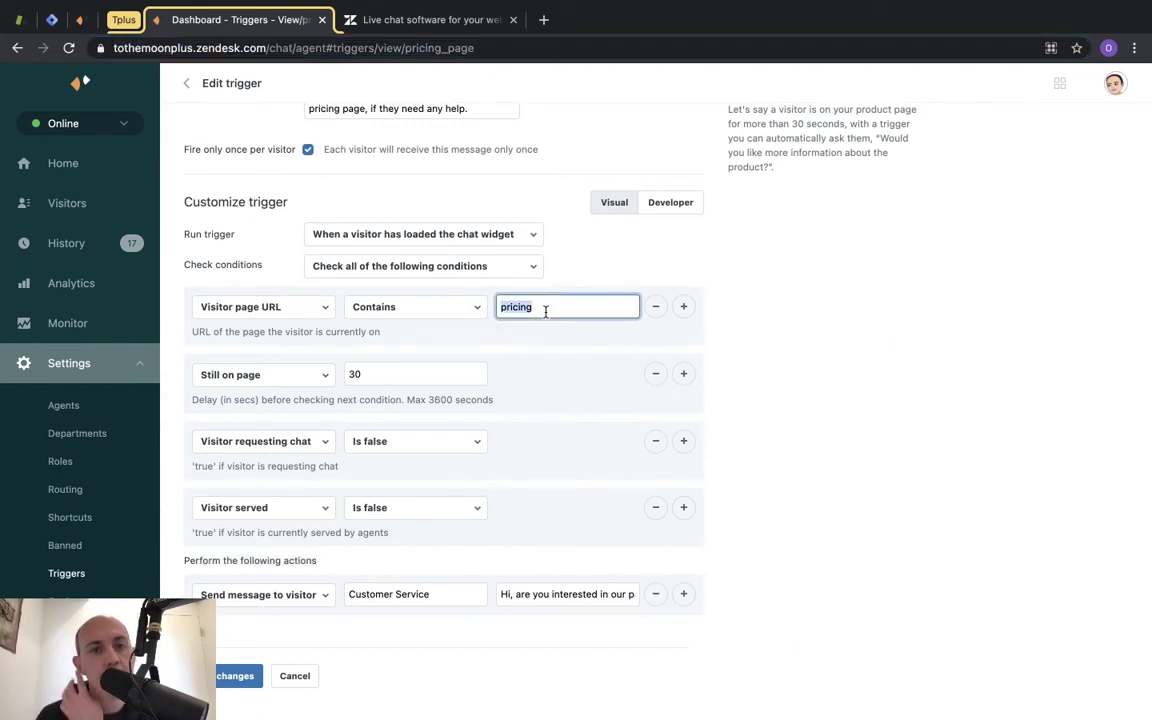
{"action": "scroll", "coordinate": [728, 298], "scroll_direction": "up", "scroll_amount": 3}
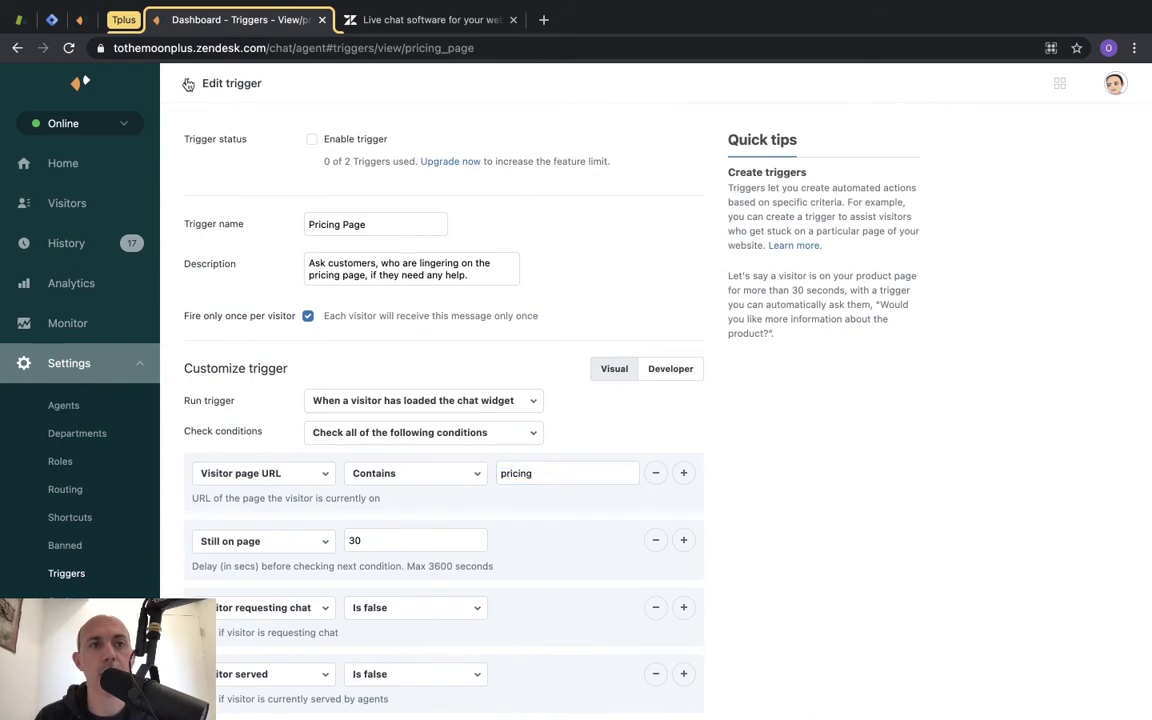
{"action": "left_click", "coordinate": [187, 84]}
Start a new trigger and review its run options, keeping widget-load timing and check all conditions.
{"action": "left_click", "coordinate": [366, 121]}
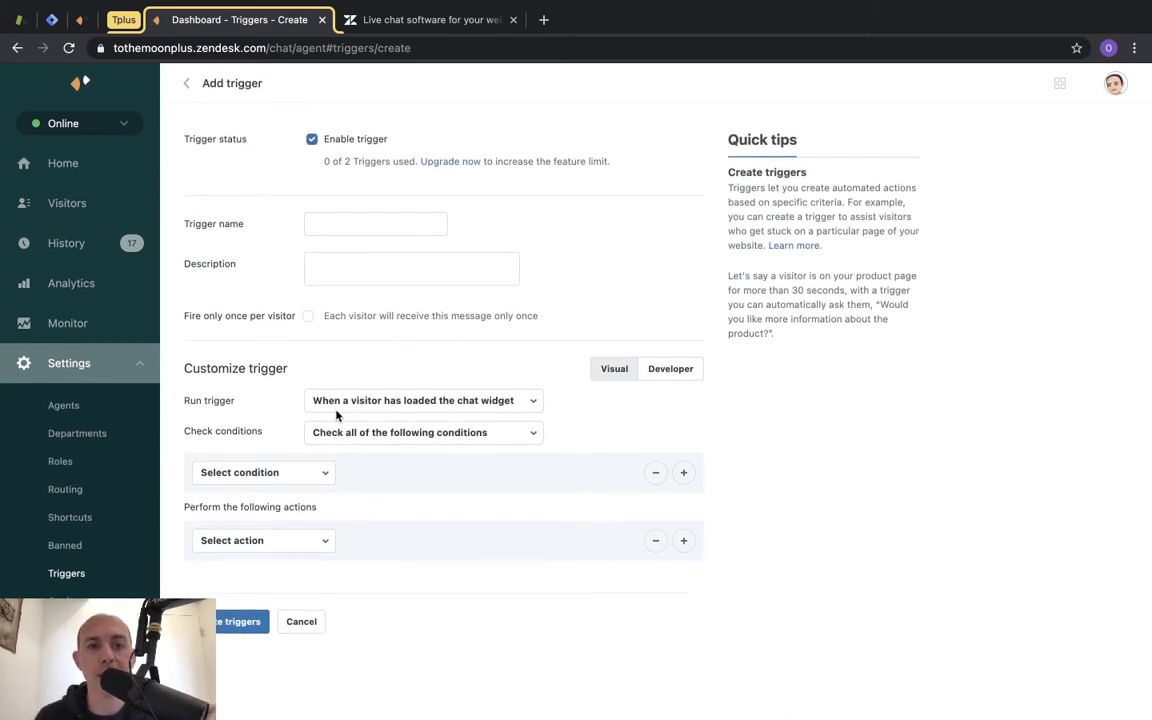
{"action": "left_click", "coordinate": [440, 401]}
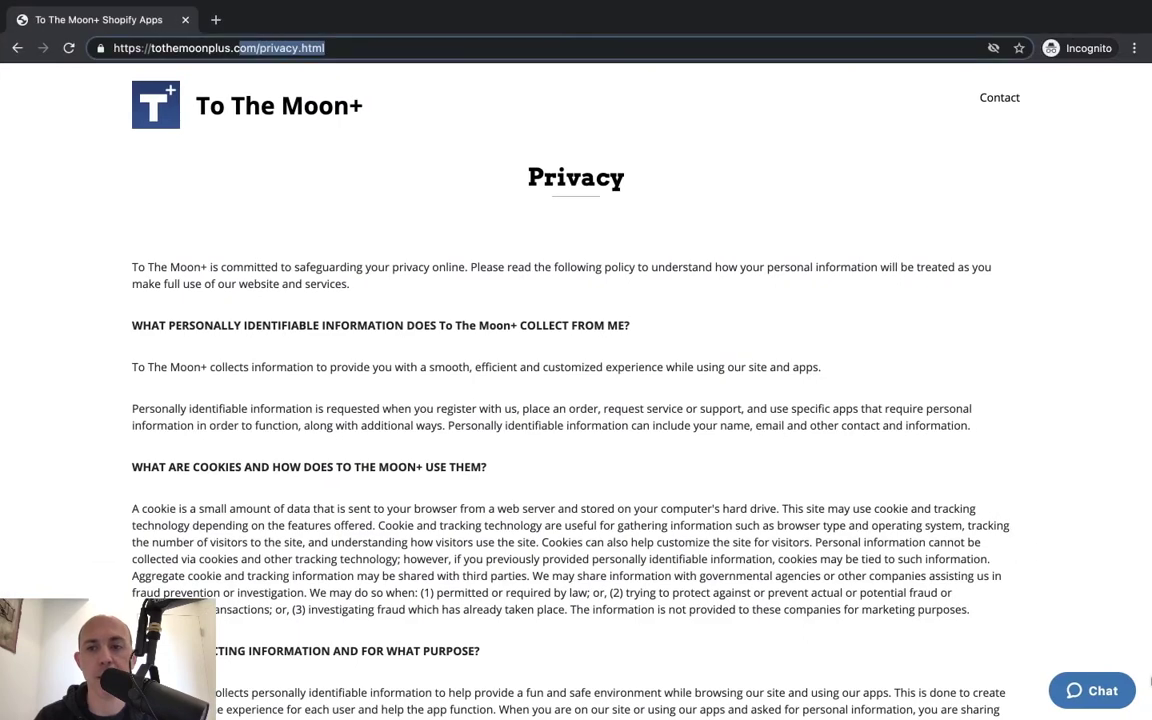
{"action": "left_click", "coordinate": [1102, 691]}
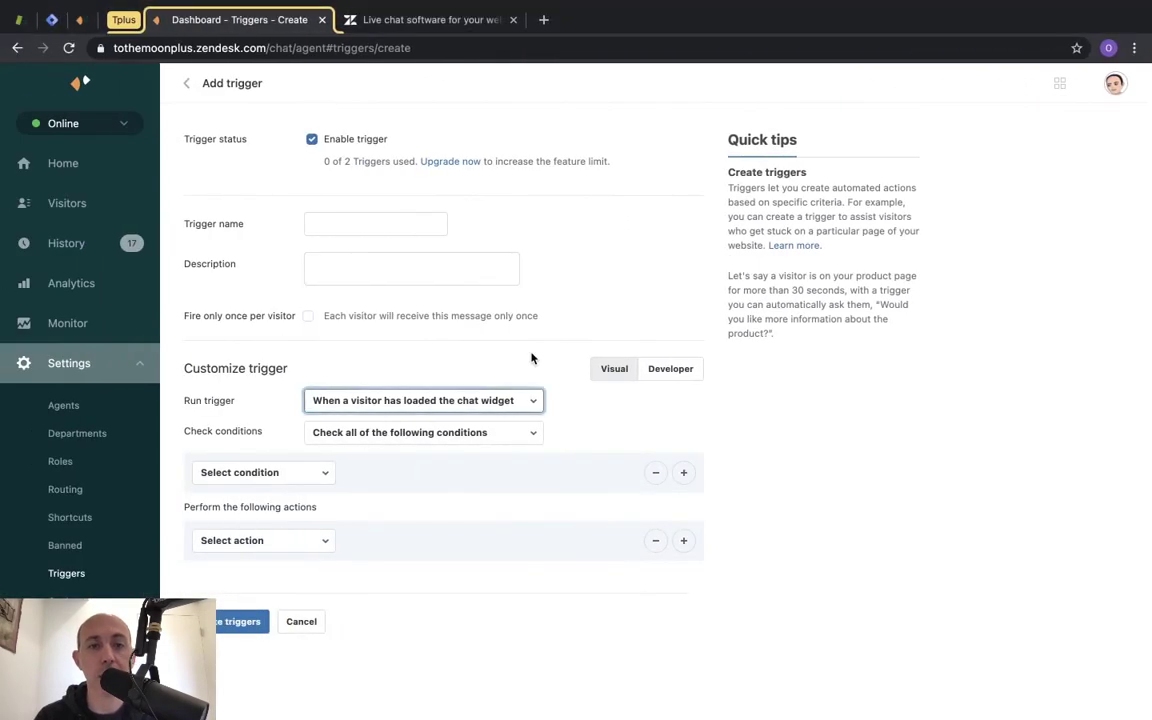
{"action": "left_click", "coordinate": [471, 402]}
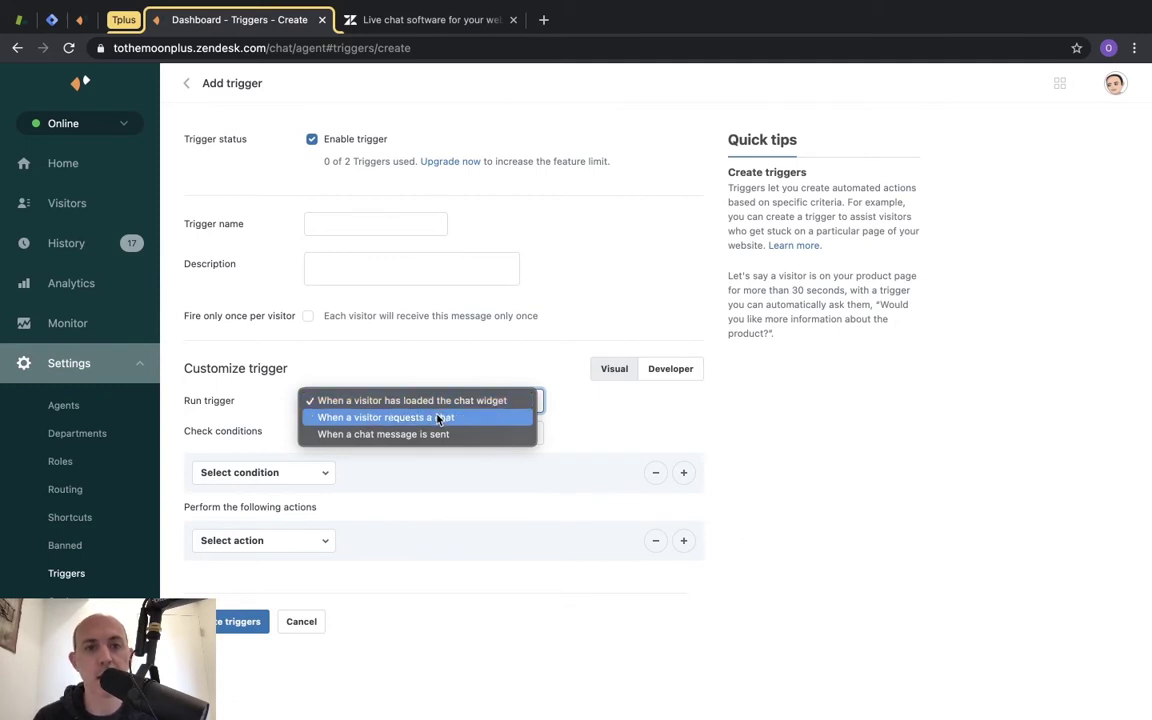
{"action": "left_click", "coordinate": [656, 417]}
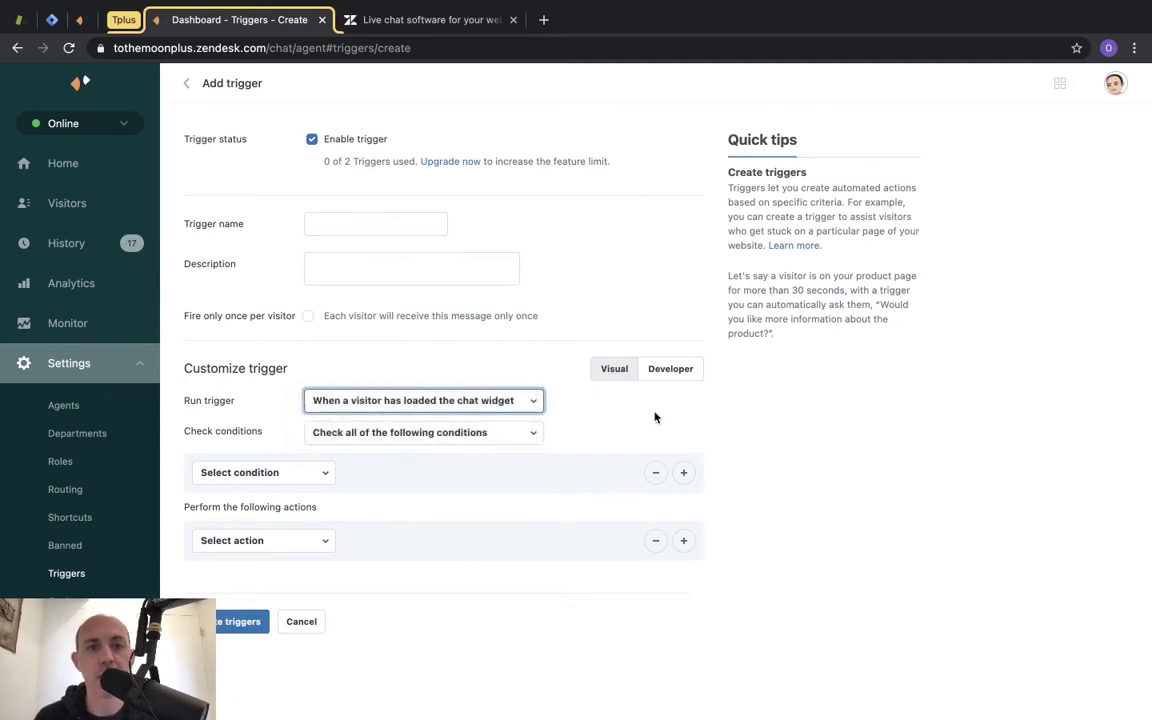
{"action": "left_click", "coordinate": [519, 443]}
{"action": "left_click", "coordinate": [420, 432]}
{"action": "left_click_drag", "start_coordinate": [227, 432], "coordinate": [264, 432]}
Browse the available trigger conditions and actions without choosing any.
{"action": "left_click", "coordinate": [300, 473]}
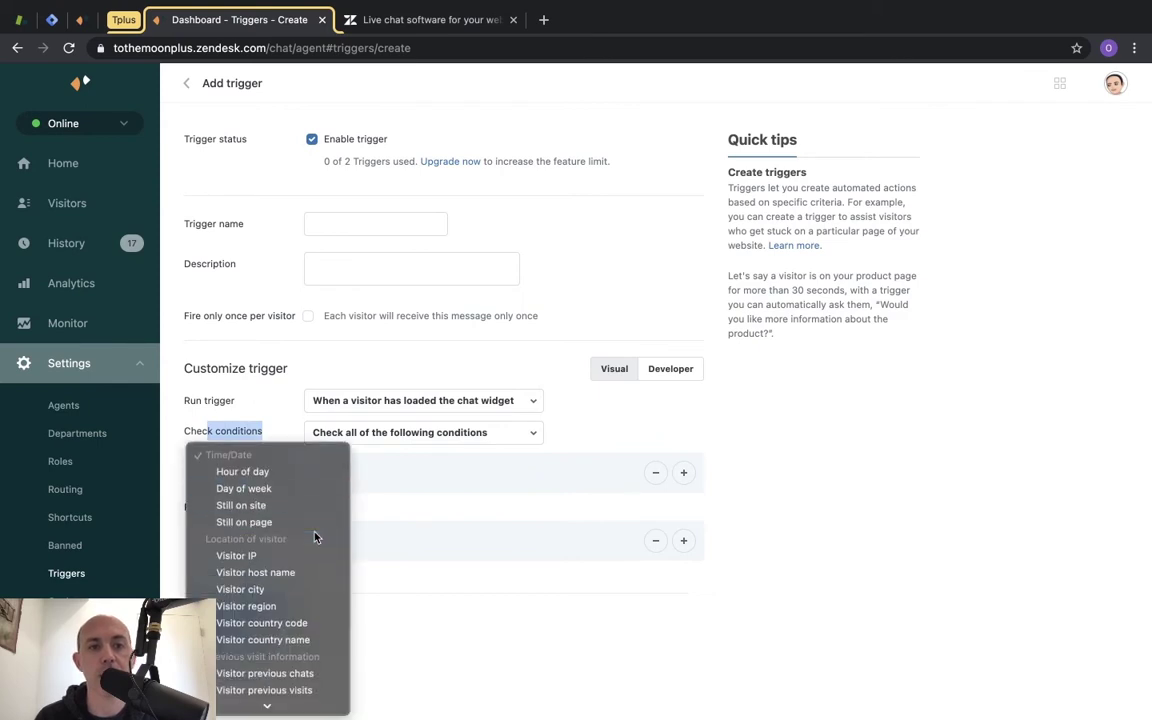
{"action": "scroll", "coordinate": [300, 536], "scroll_direction": "down", "scroll_amount": 3}
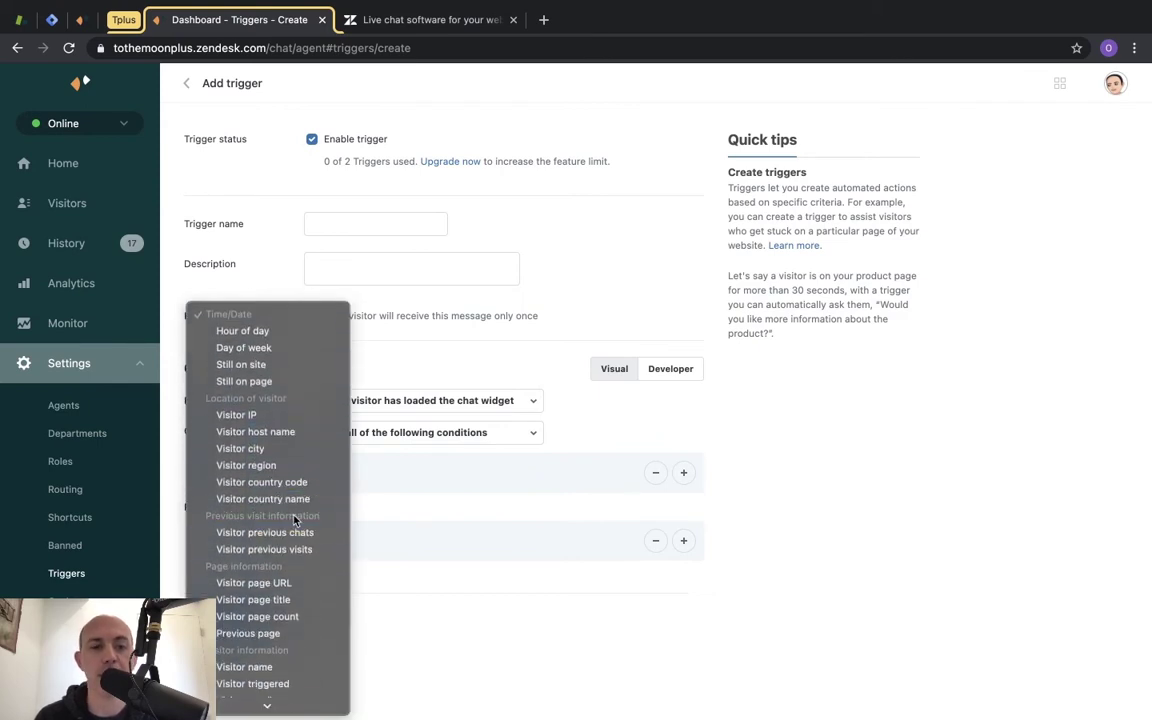
{"action": "scroll", "coordinate": [297, 380], "scroll_direction": "down", "scroll_amount": 6}
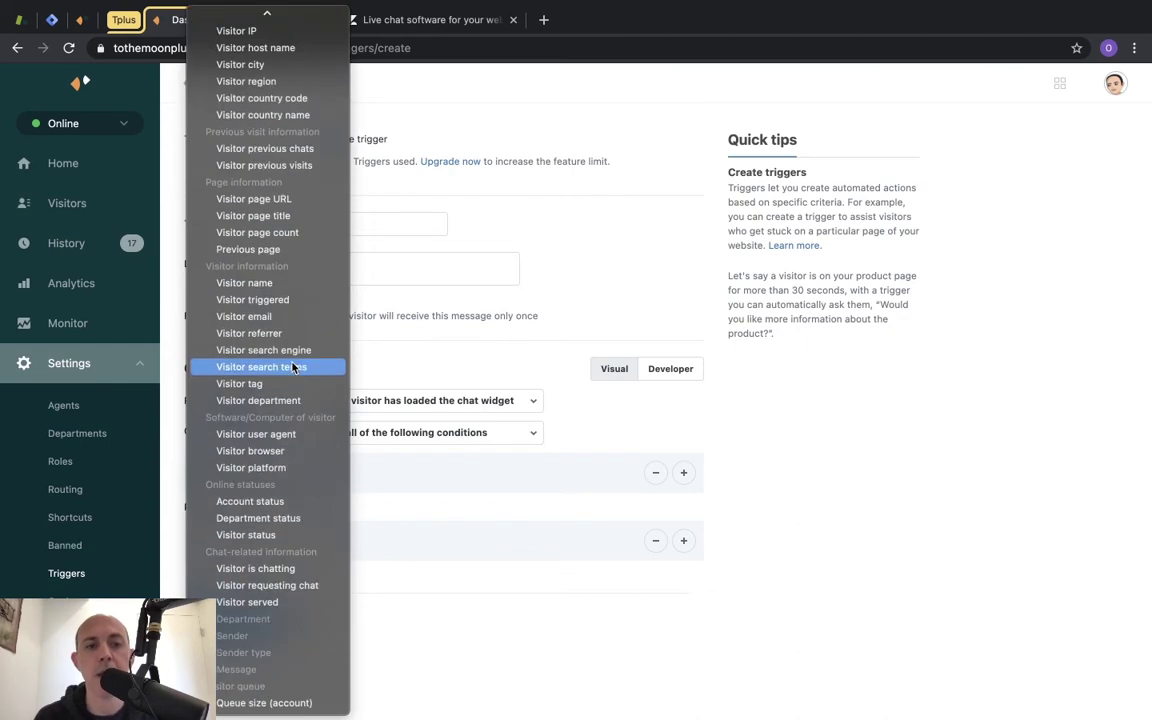
{"action": "left_click", "coordinate": [515, 350]}
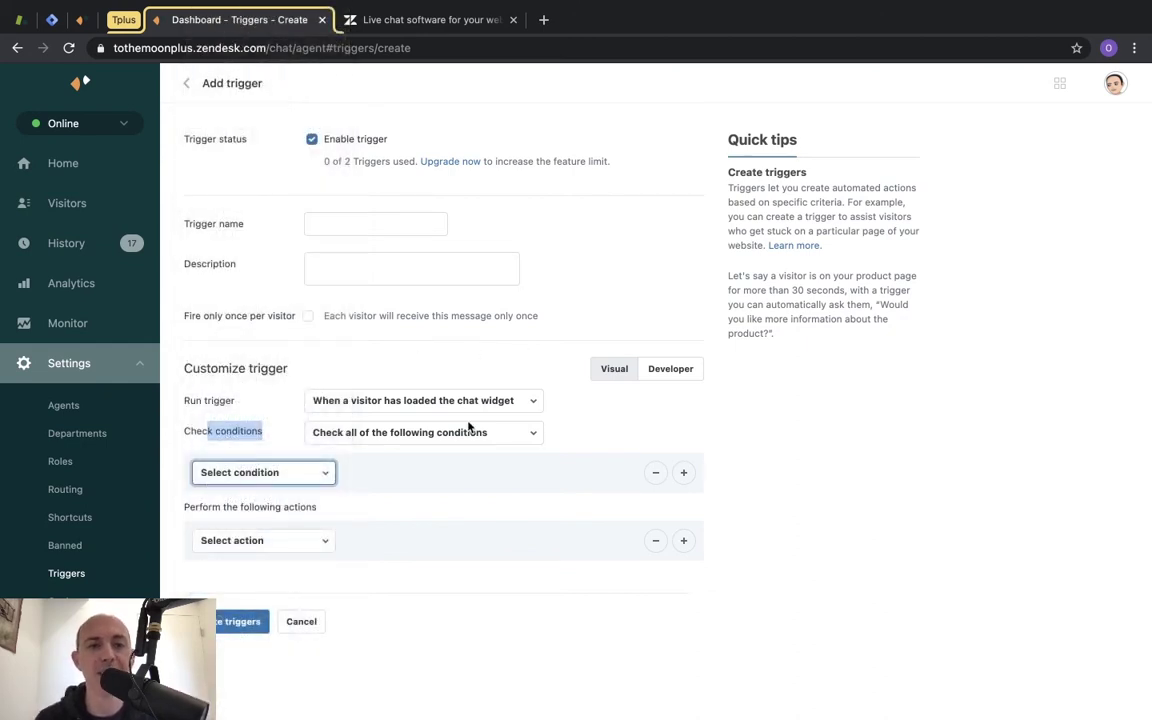
{"action": "left_click", "coordinate": [298, 545]}
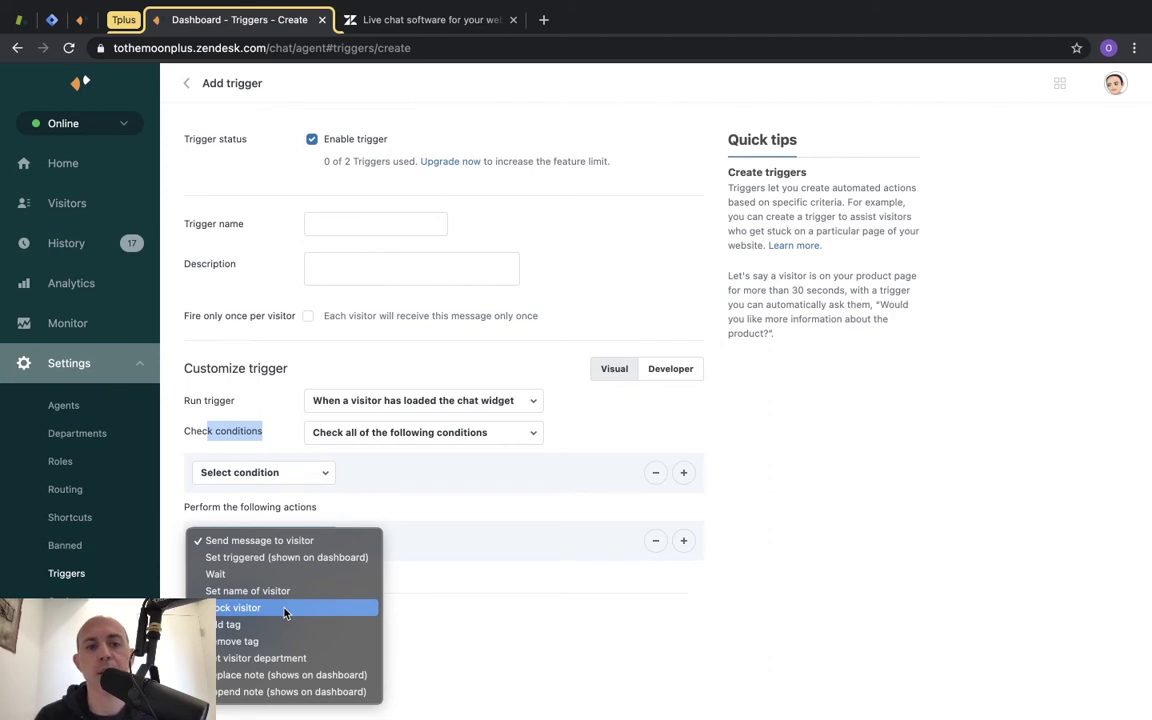
{"action": "left_click", "coordinate": [462, 624]}
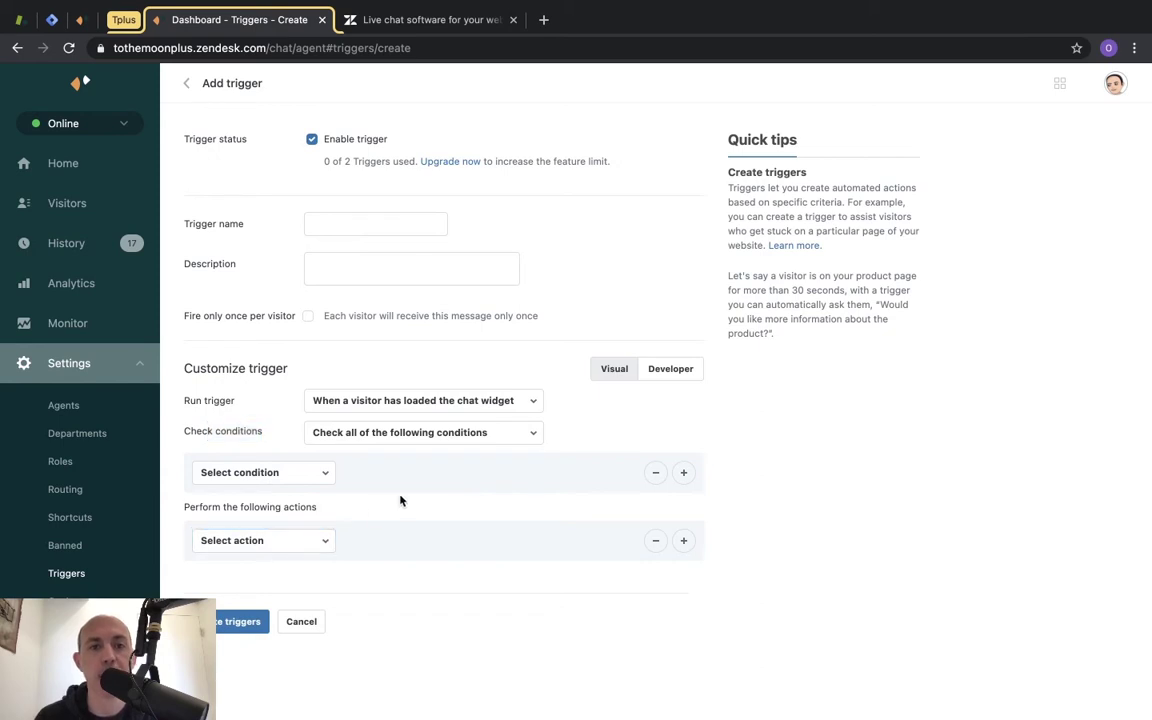
{"action": "left_click", "coordinate": [300, 540]}
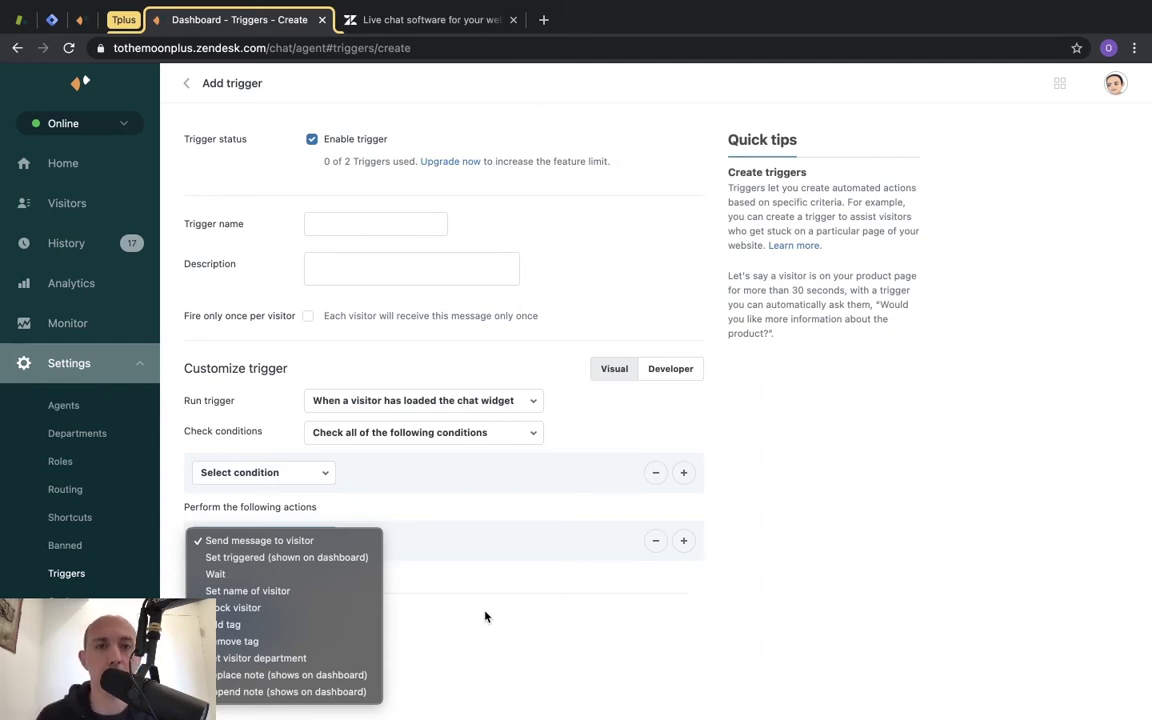
{"action": "left_click", "coordinate": [484, 615]}
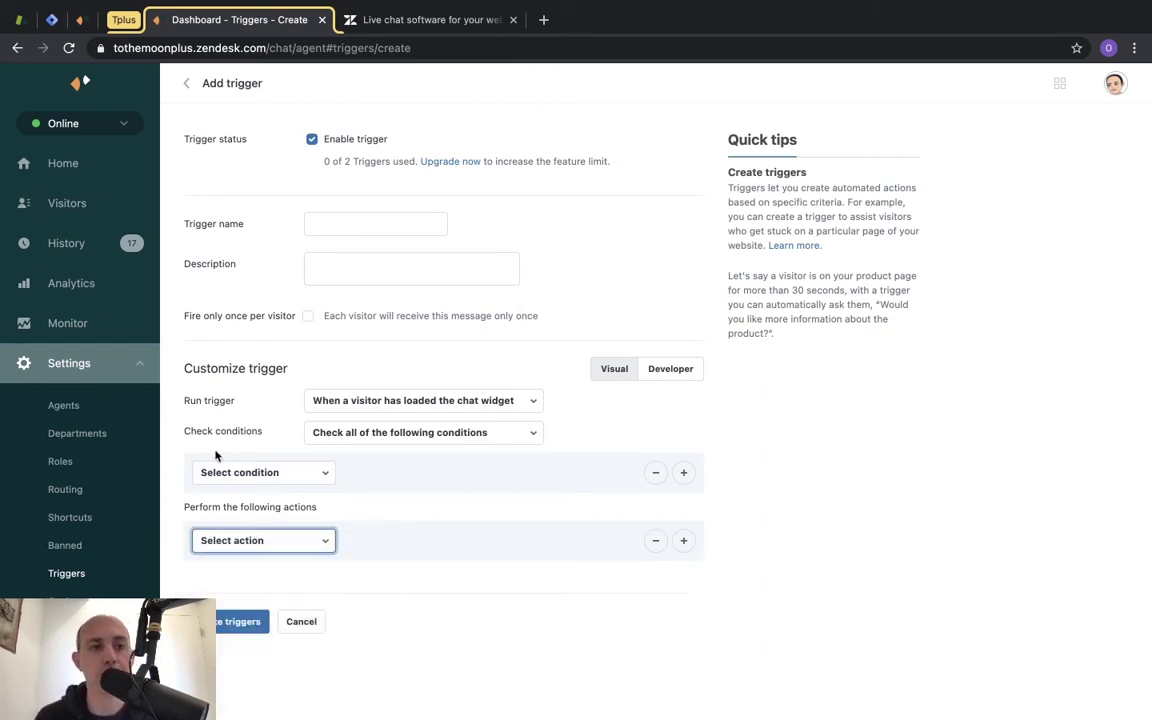
{"action": "left_click", "coordinate": [80, 601]}
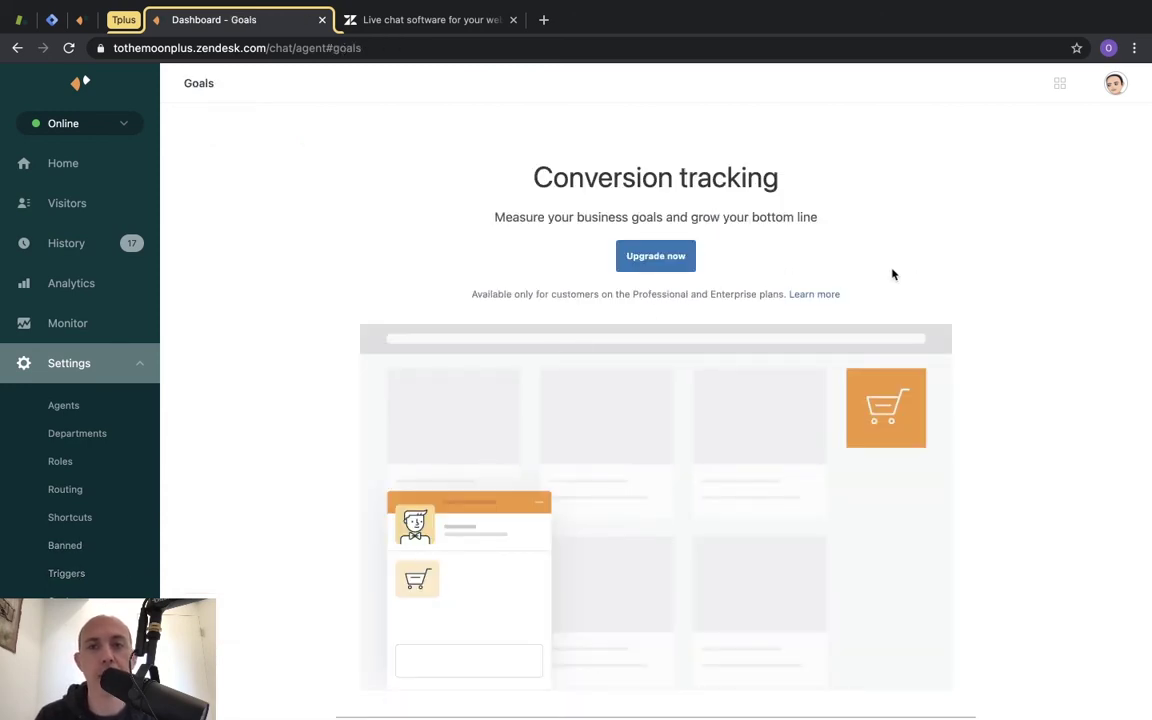
Highlight the Professional and Enterprise plan note on Goals, then go to the Widget getting-started page.
{"action": "left_click_drag", "start_coordinate": [633, 293], "coordinate": [759, 294]}
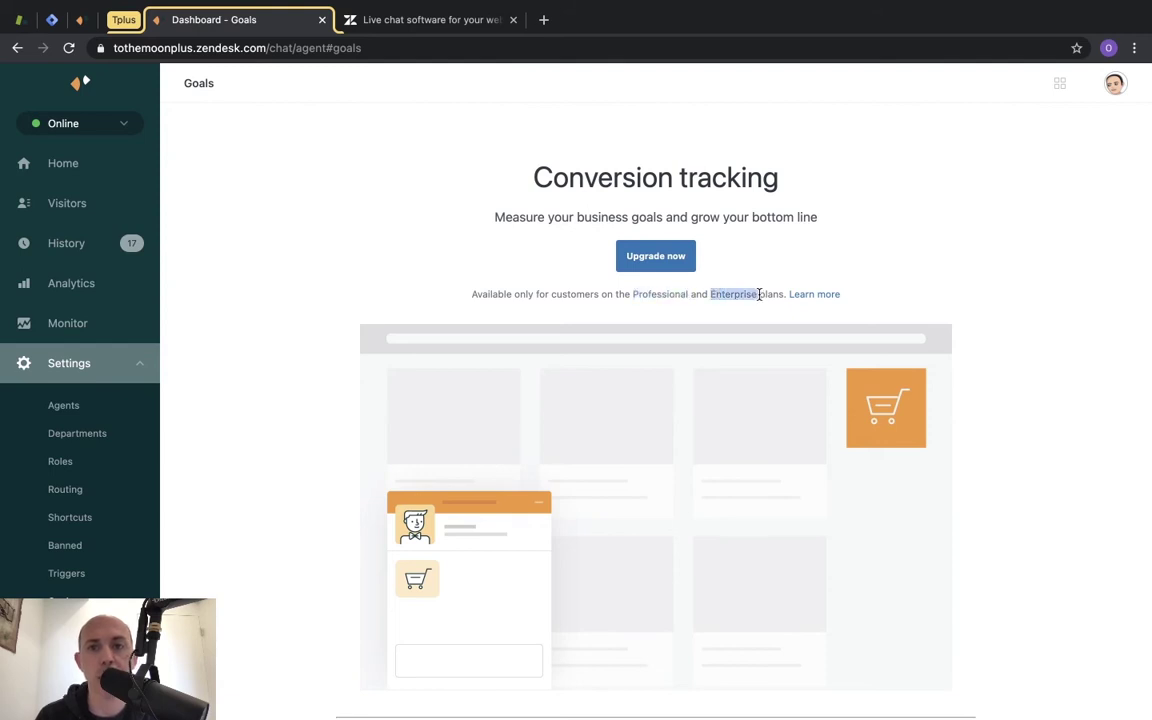
{"action": "left_click", "coordinate": [1035, 248]}
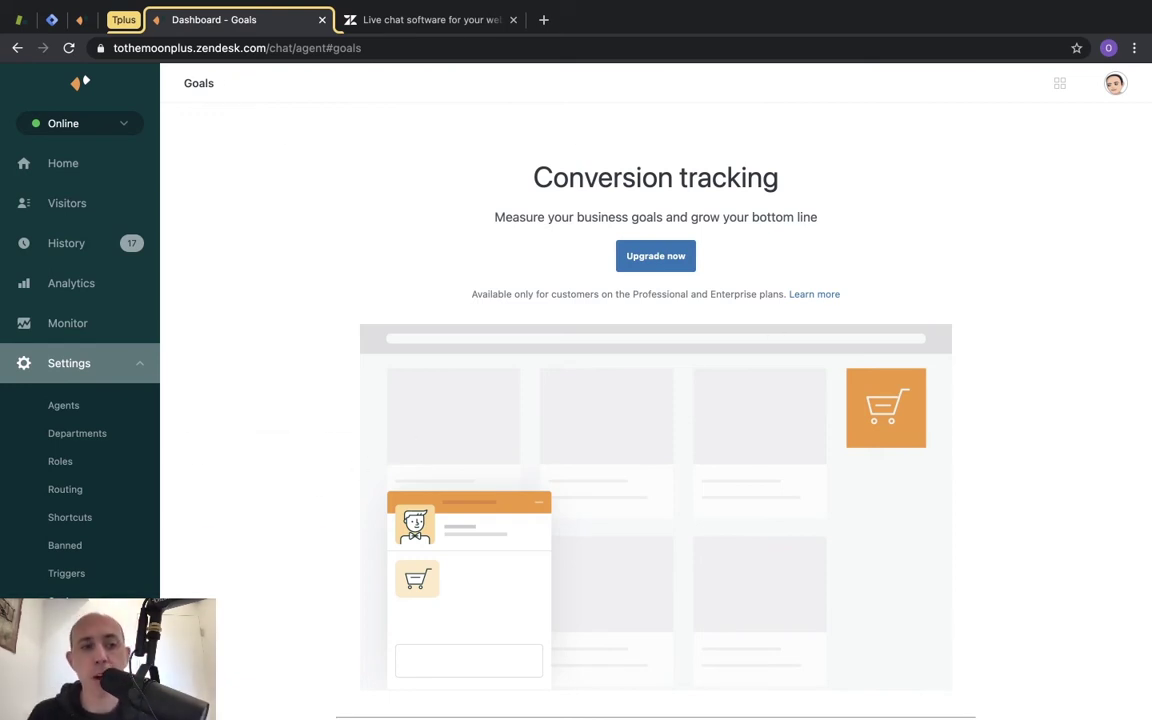
{"action": "left_click", "coordinate": [60, 657]}
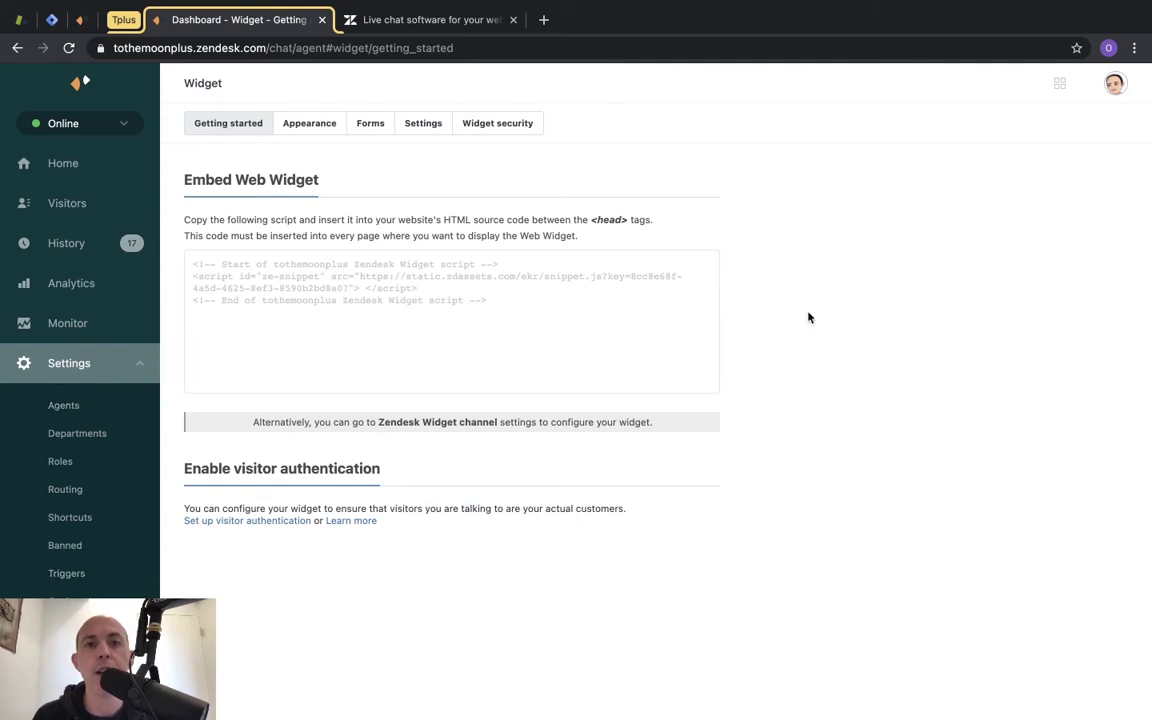
Copy the embed script from the code box and highlight the note about placing it in head tags.
{"action": "left_click", "coordinate": [576, 312]}
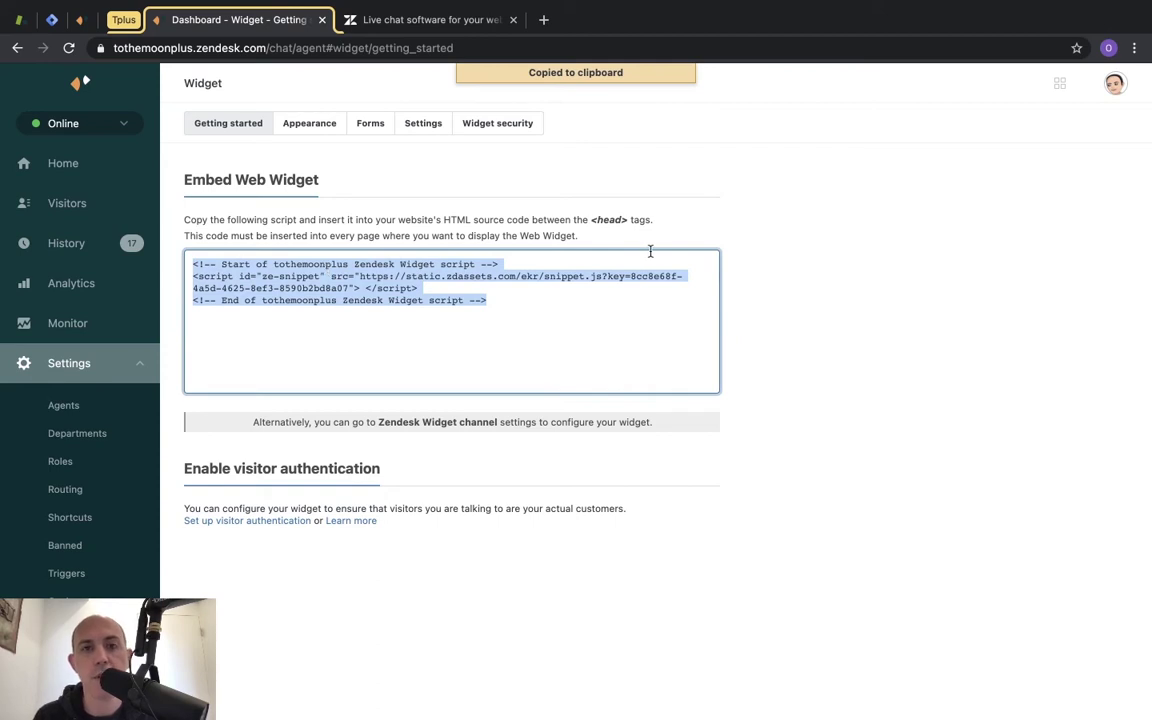
{"action": "left_click_drag", "start_coordinate": [522, 219], "coordinate": [651, 225]}
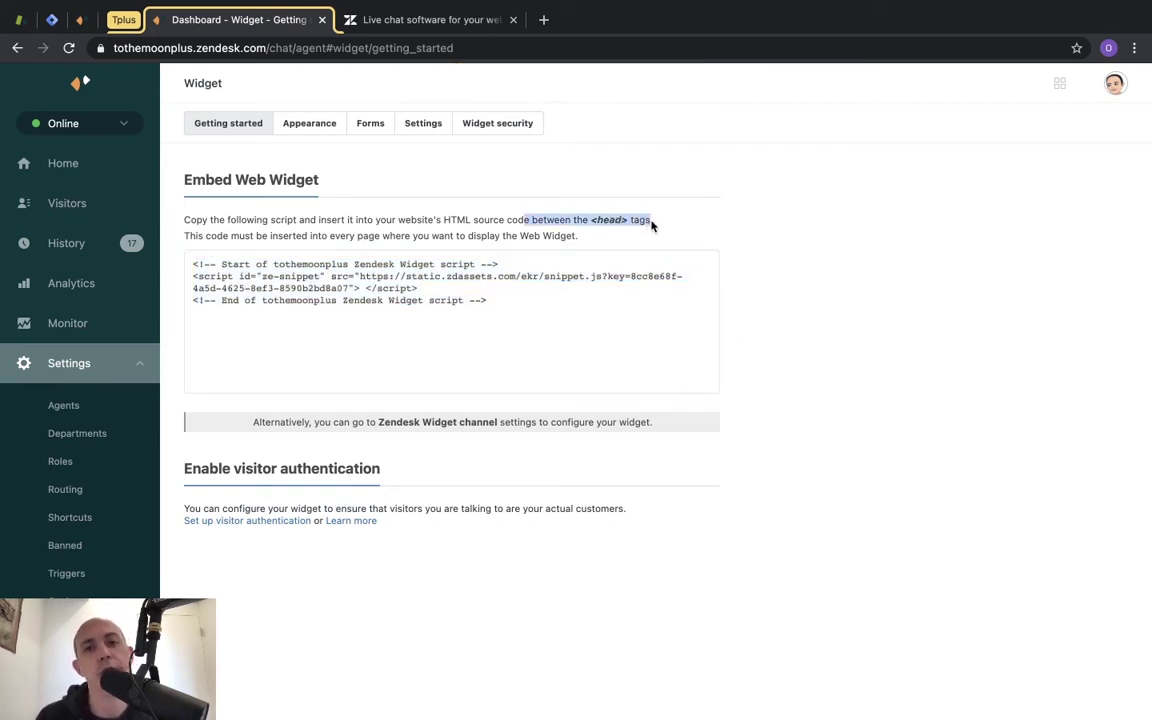
Inspect the Zendesk Chat Custom HTML tag under Workspace > Tags, then return to the live site.
{"action": "left_click", "coordinate": [51, 19]}
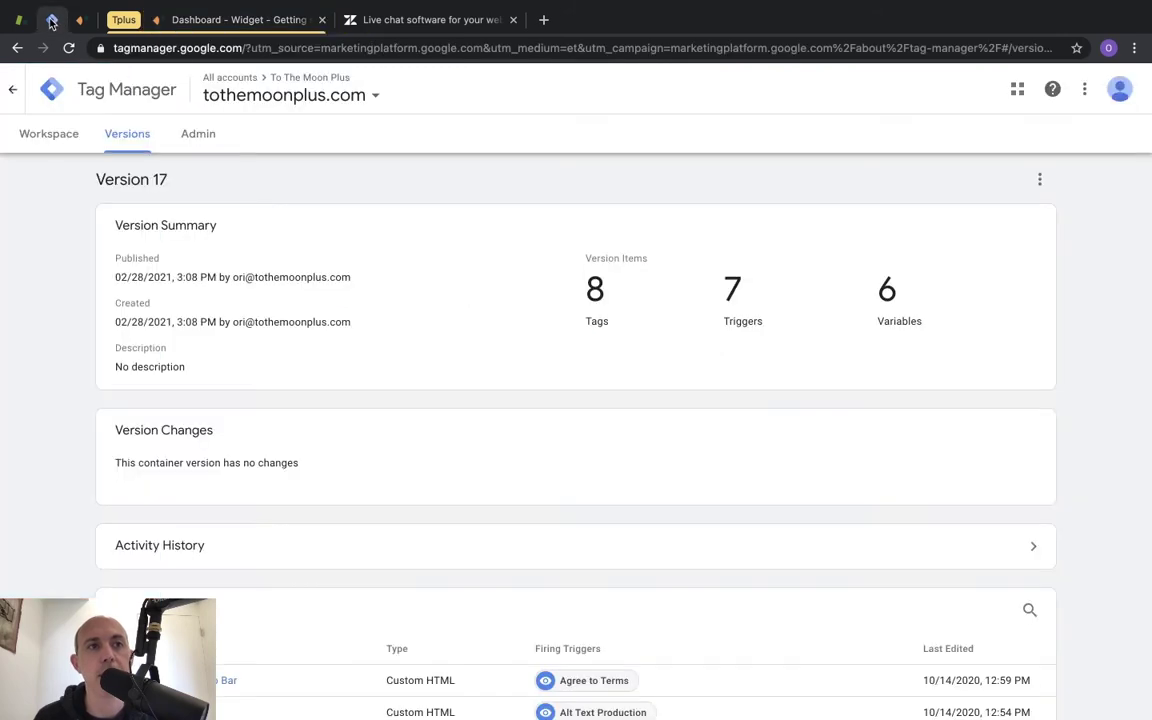
{"action": "left_click", "coordinate": [60, 142]}
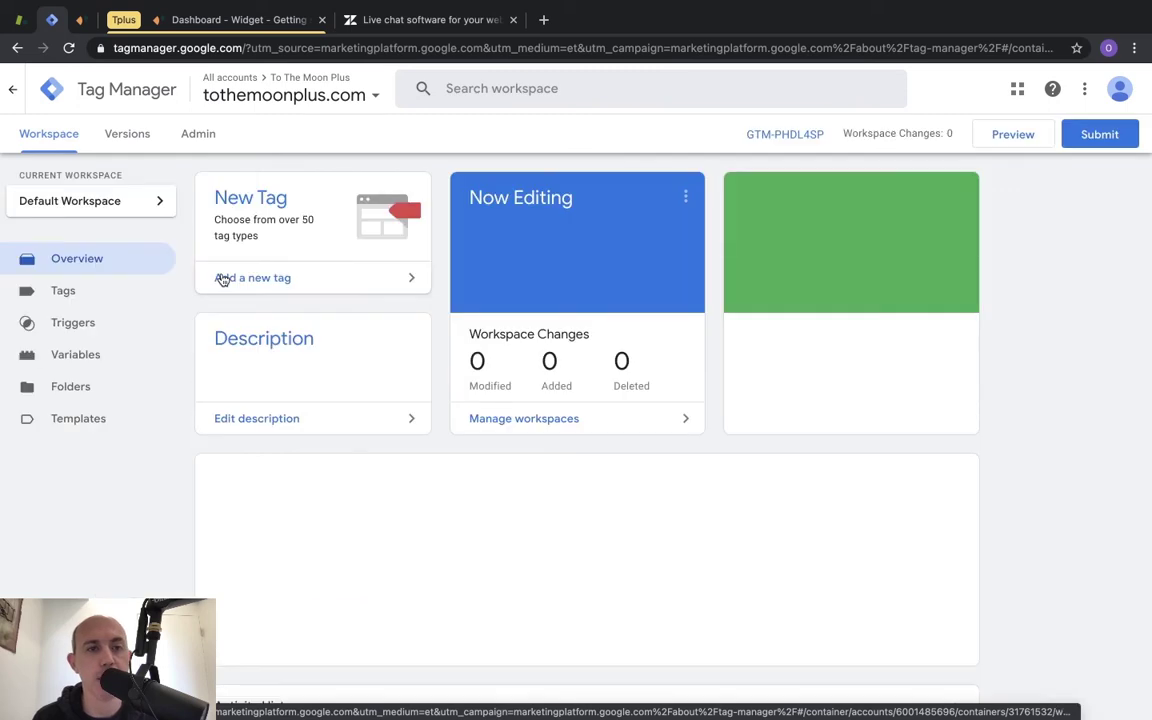
{"action": "left_click", "coordinate": [104, 296]}
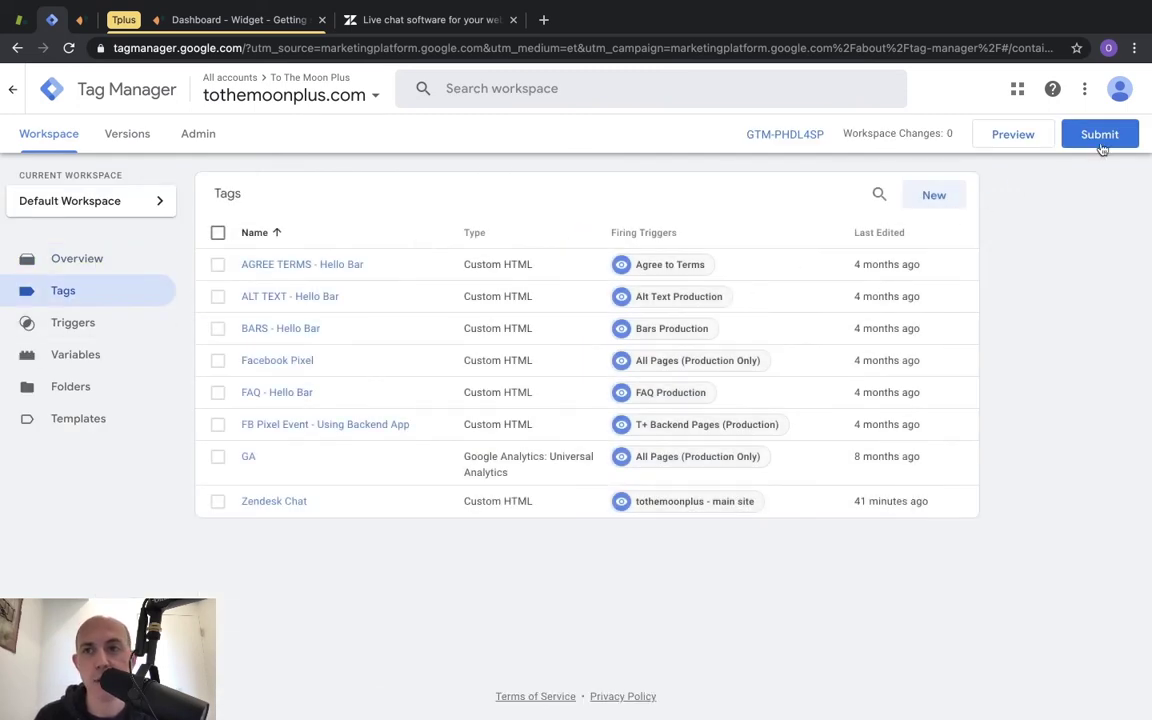
{"action": "left_click", "coordinate": [289, 501]}
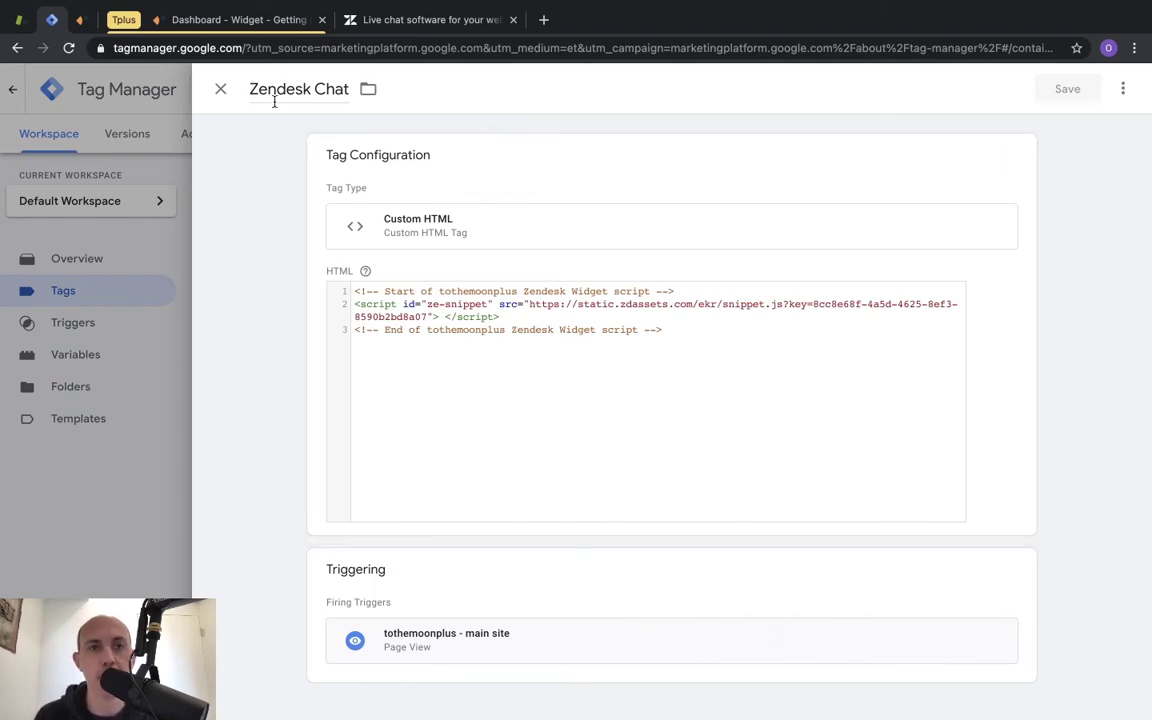
{"action": "left_click", "coordinate": [222, 92]}
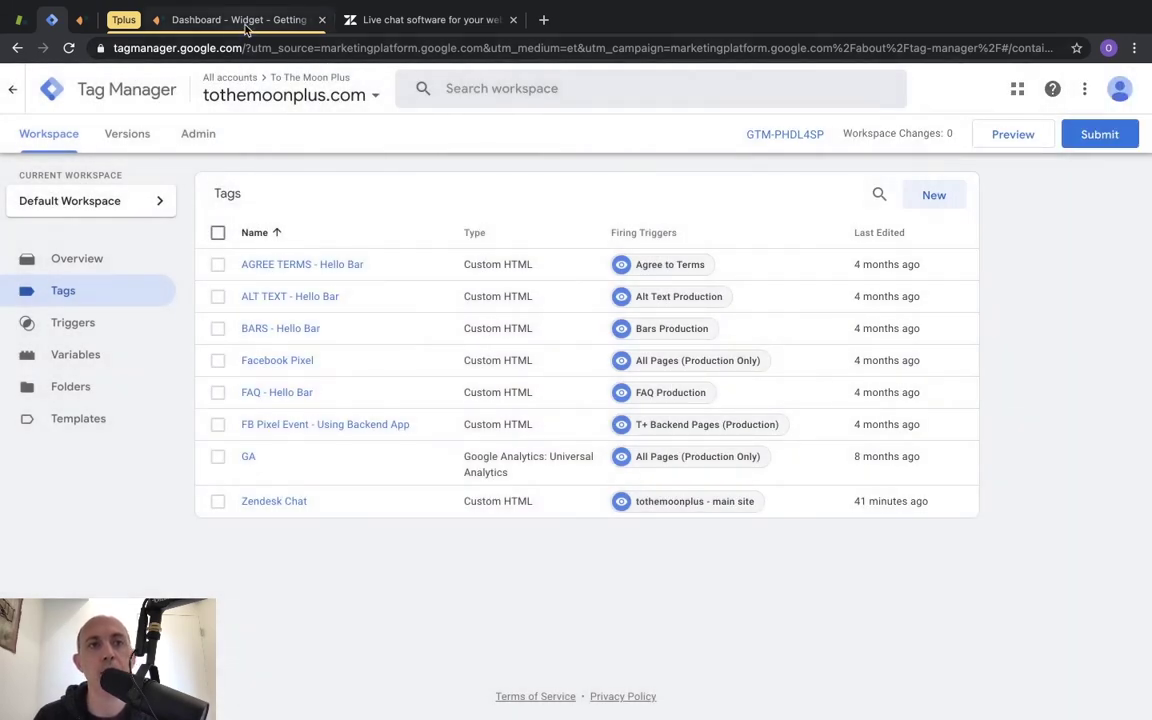
{"action": "left_click", "coordinate": [245, 22]}
{"action": "key", "text": "ctrl+Right"}
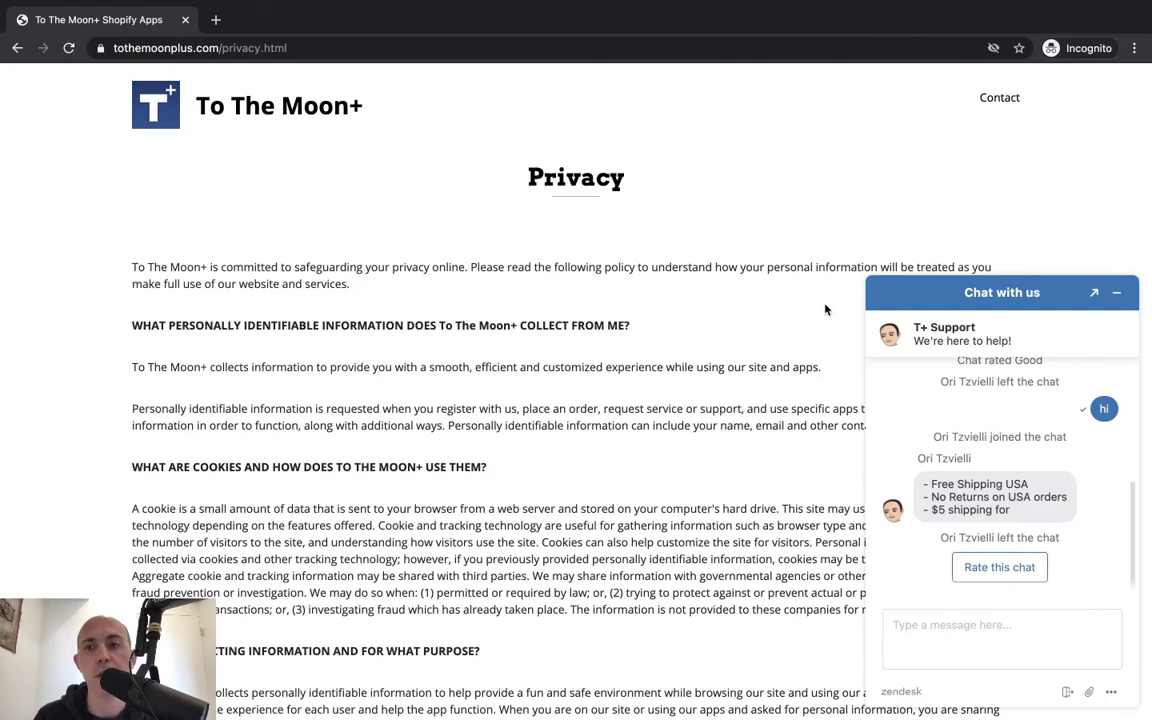
Minimize the visitor chat widget on the live site and return to the Zendesk dashboard.
{"action": "left_click", "coordinate": [1118, 291]}
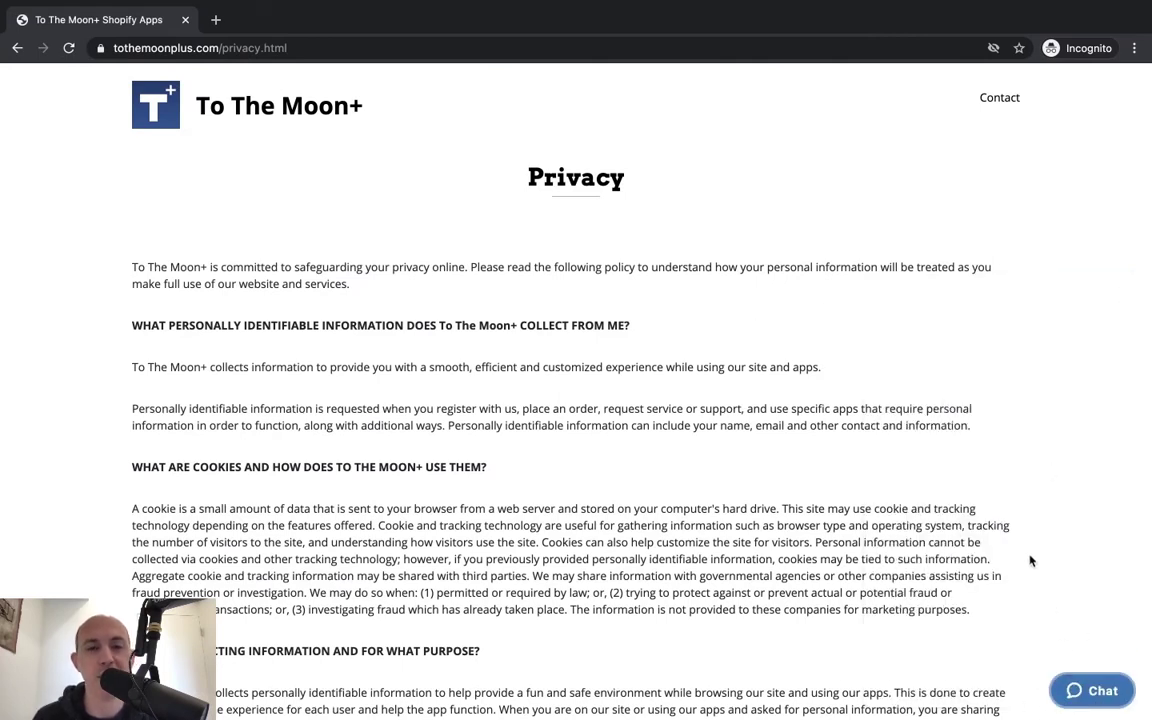
{"action": "key", "text": "super+grave"}
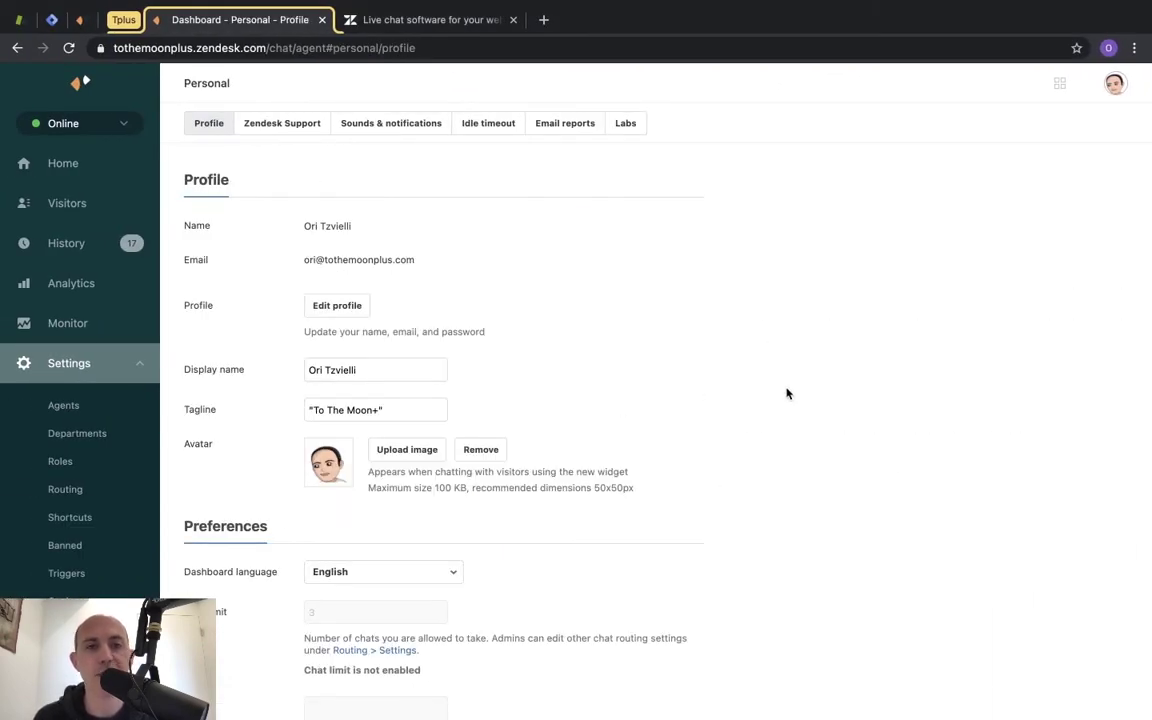
Reopen the visitor chat widget on the live privacy page.
{"action": "scroll", "coordinate": [787, 392], "scroll_direction": "down", "scroll_amount": 1}
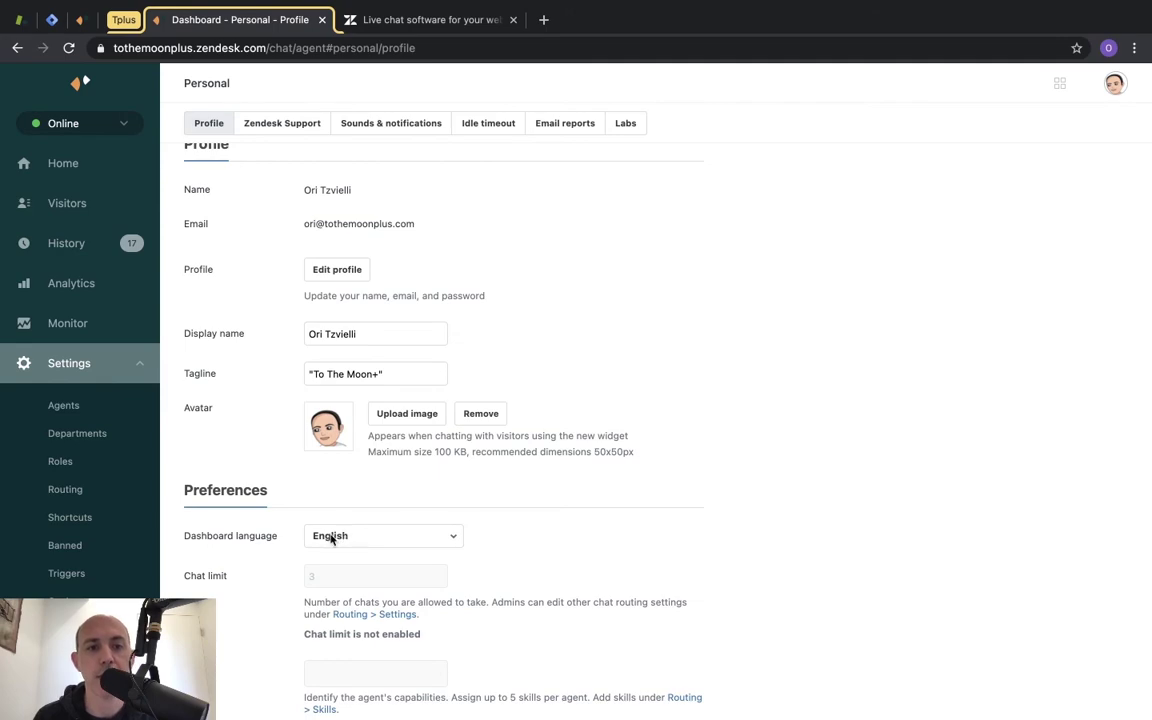
{"action": "scroll", "coordinate": [597, 500], "scroll_direction": "down", "scroll_amount": 1}
{"action": "key", "text": "ctrl+Right"}
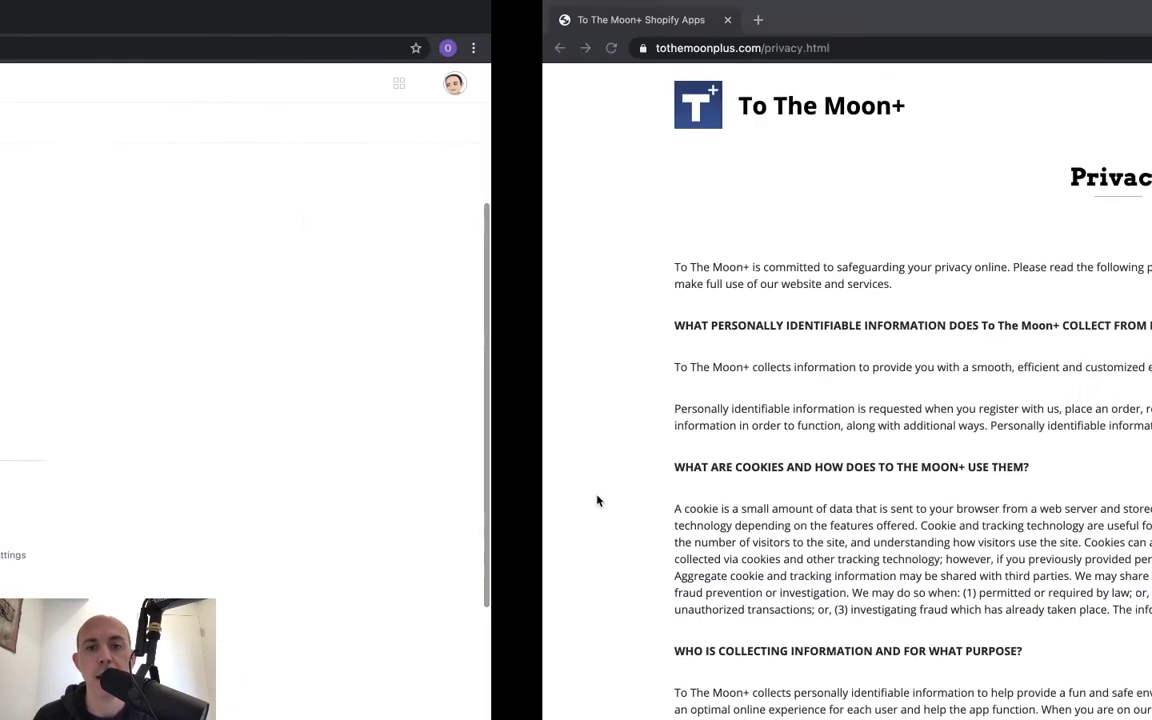
{"action": "left_click", "coordinate": [1117, 699]}
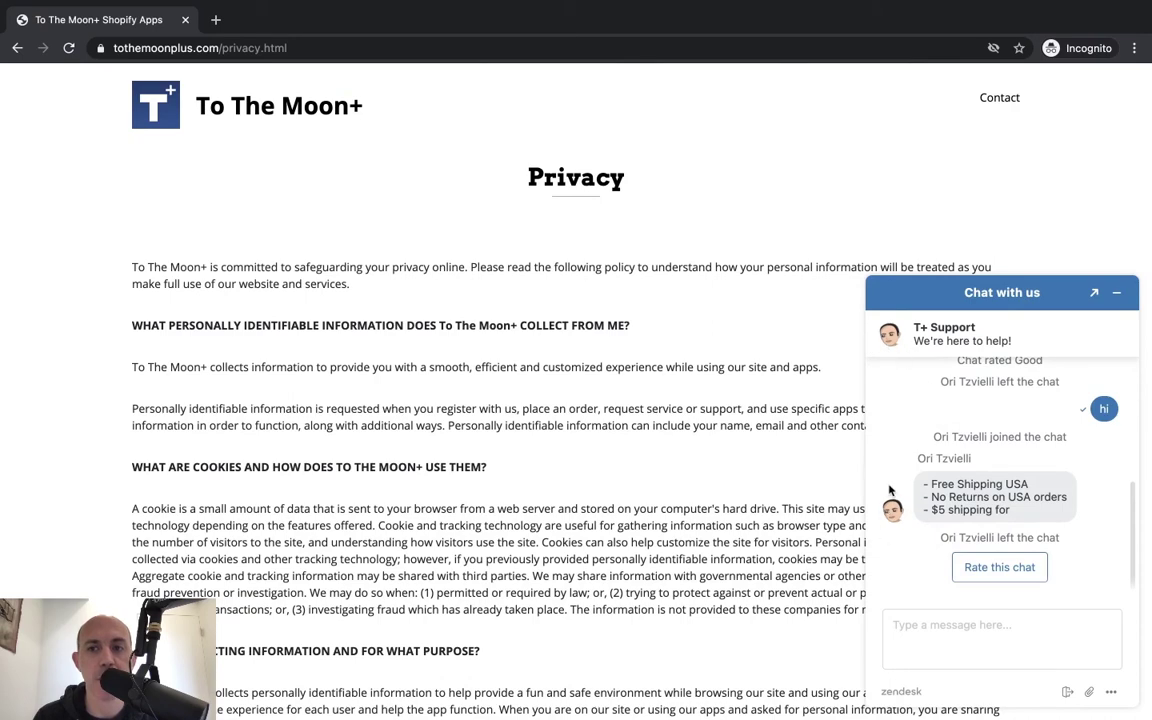
Back in the dashboard, show the Online, Away and Invisible availability options.
{"action": "key", "text": "ctrl+Left"}
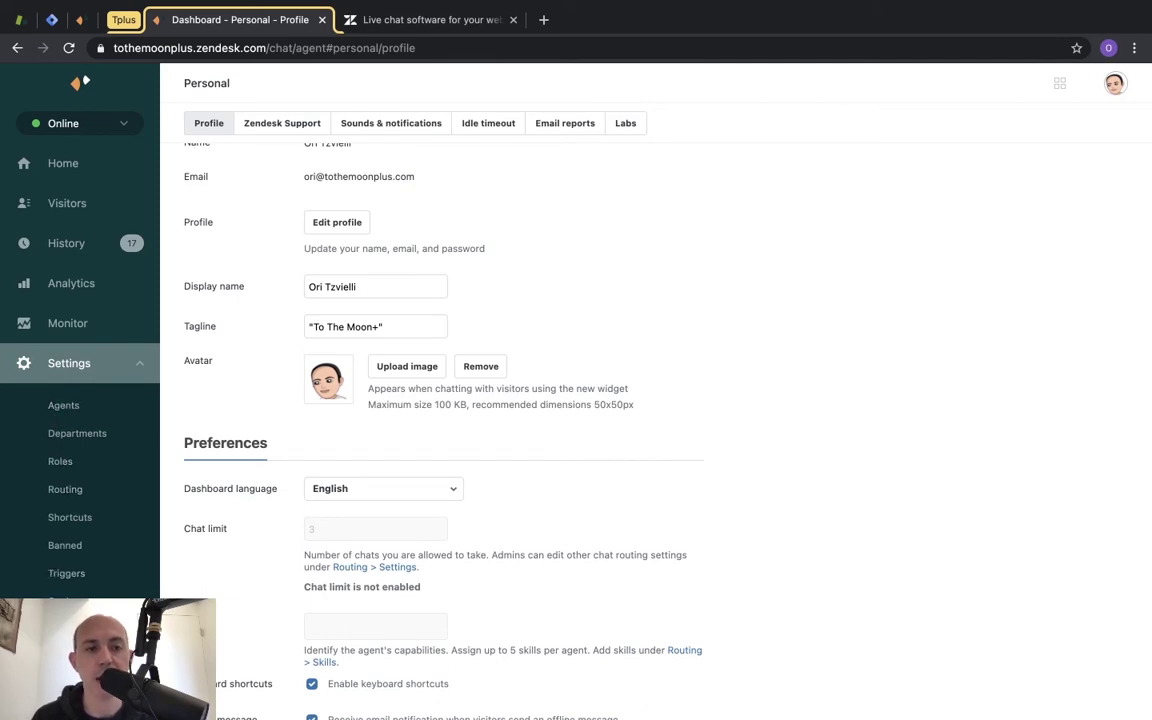
{"action": "scroll", "coordinate": [656, 446], "scroll_direction": "down", "scroll_amount": 3}
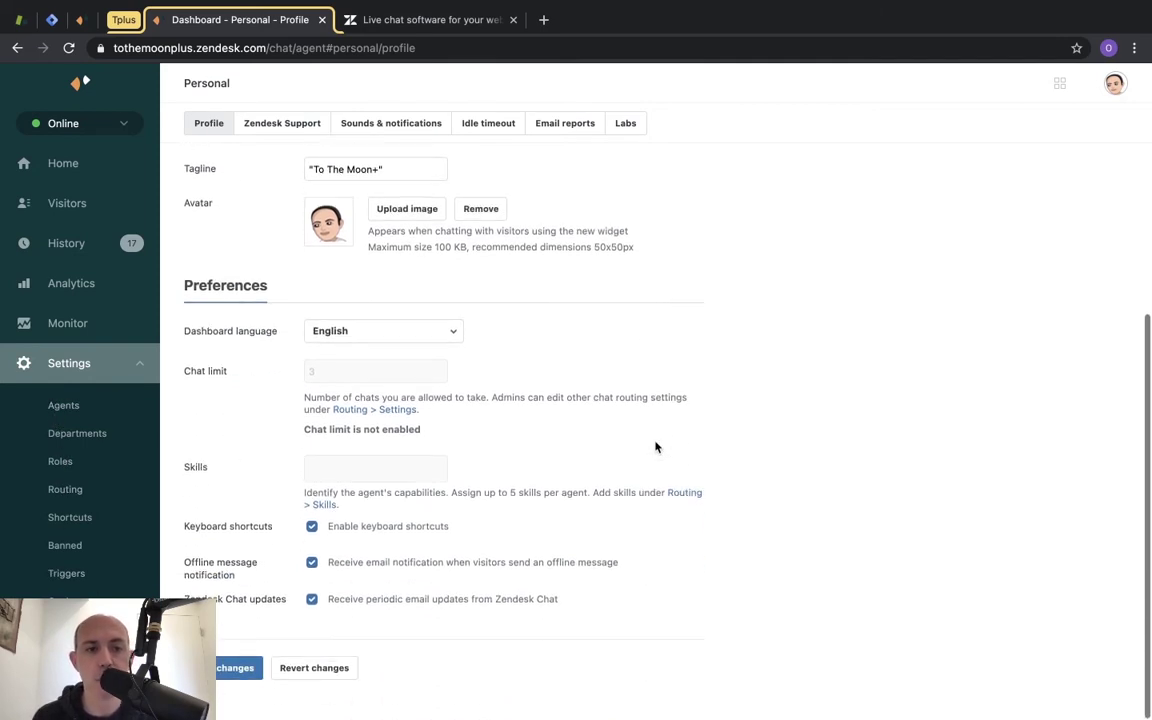
{"action": "scroll", "coordinate": [656, 446], "scroll_direction": "up", "scroll_amount": 5}
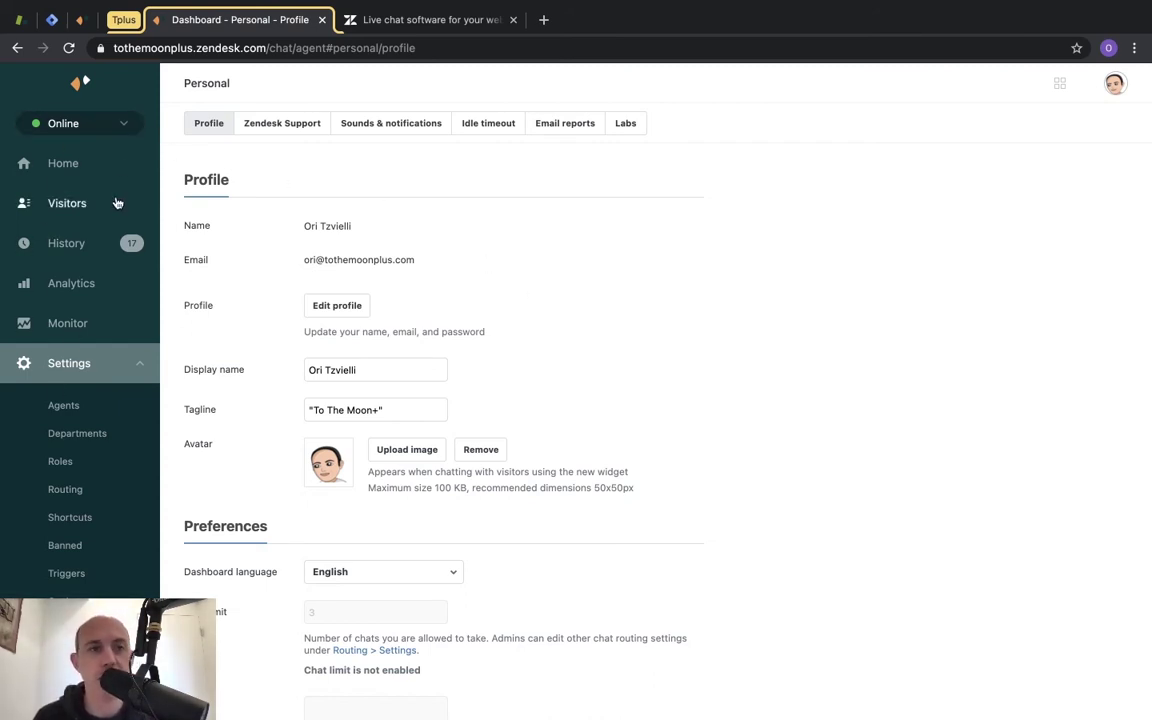
{"action": "left_click", "coordinate": [62, 124]}
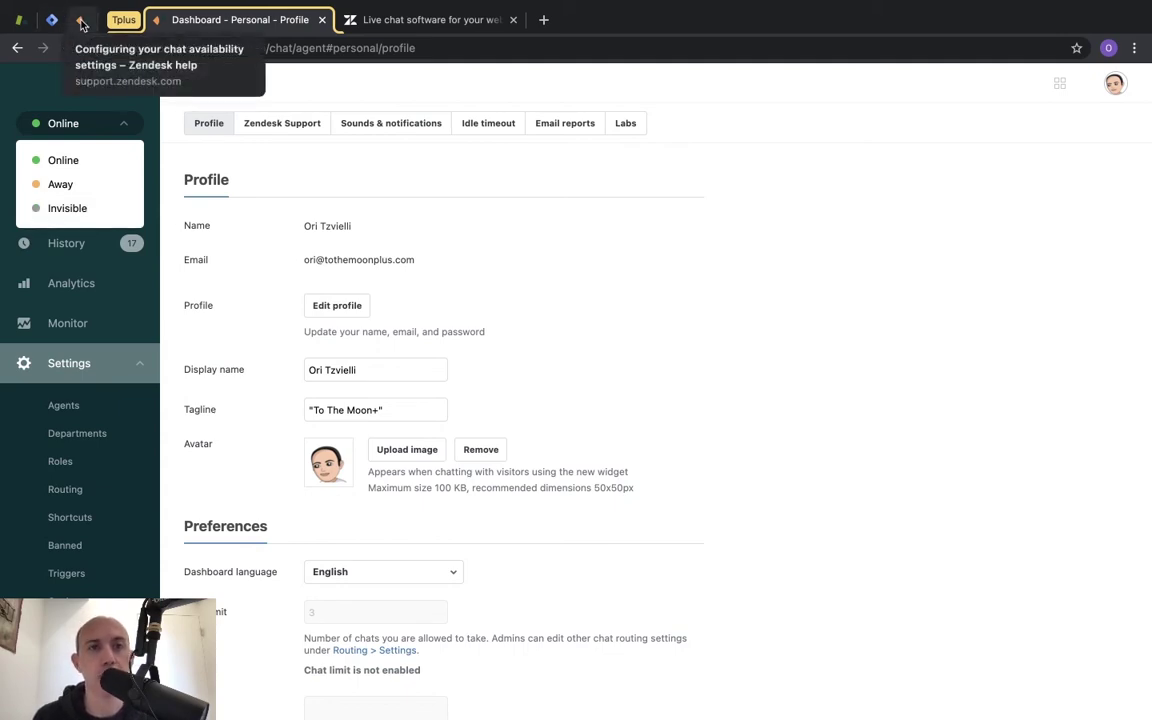
Open the availability help article and read the Away status description.
{"action": "left_click", "coordinate": [82, 22]}
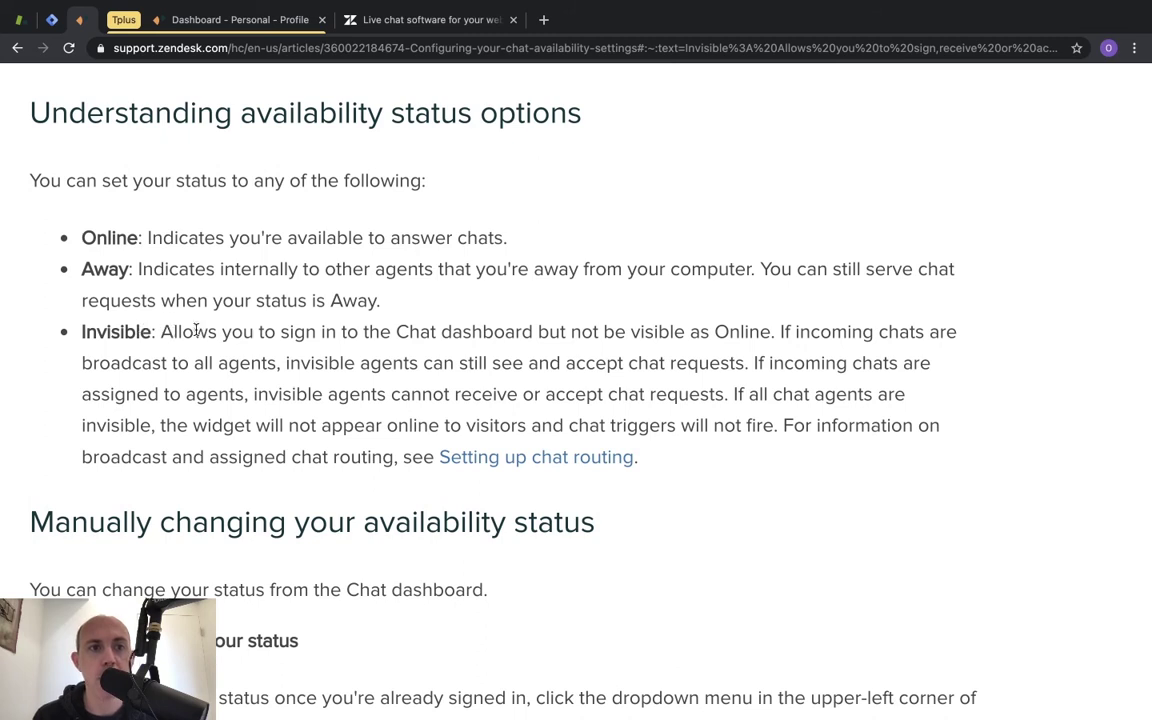
{"action": "double_click", "coordinate": [101, 268]}
{"action": "left_click_drag", "start_coordinate": [138, 268], "coordinate": [677, 270]}
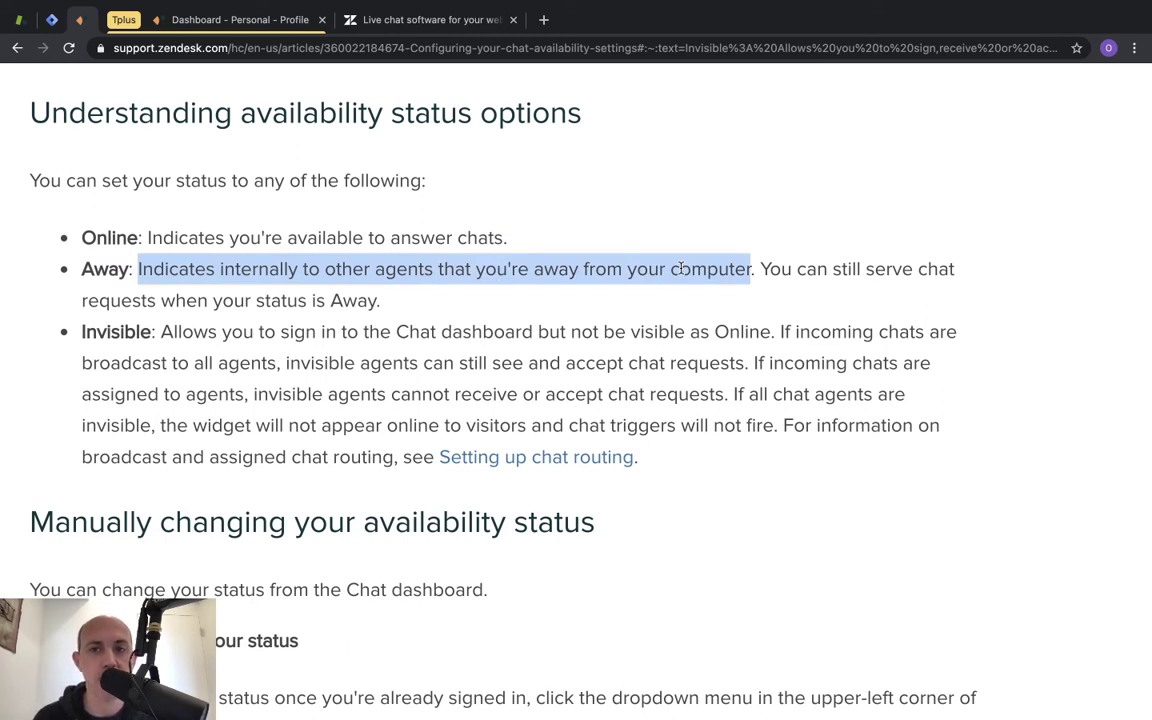
{"action": "left_click", "coordinate": [728, 265]}
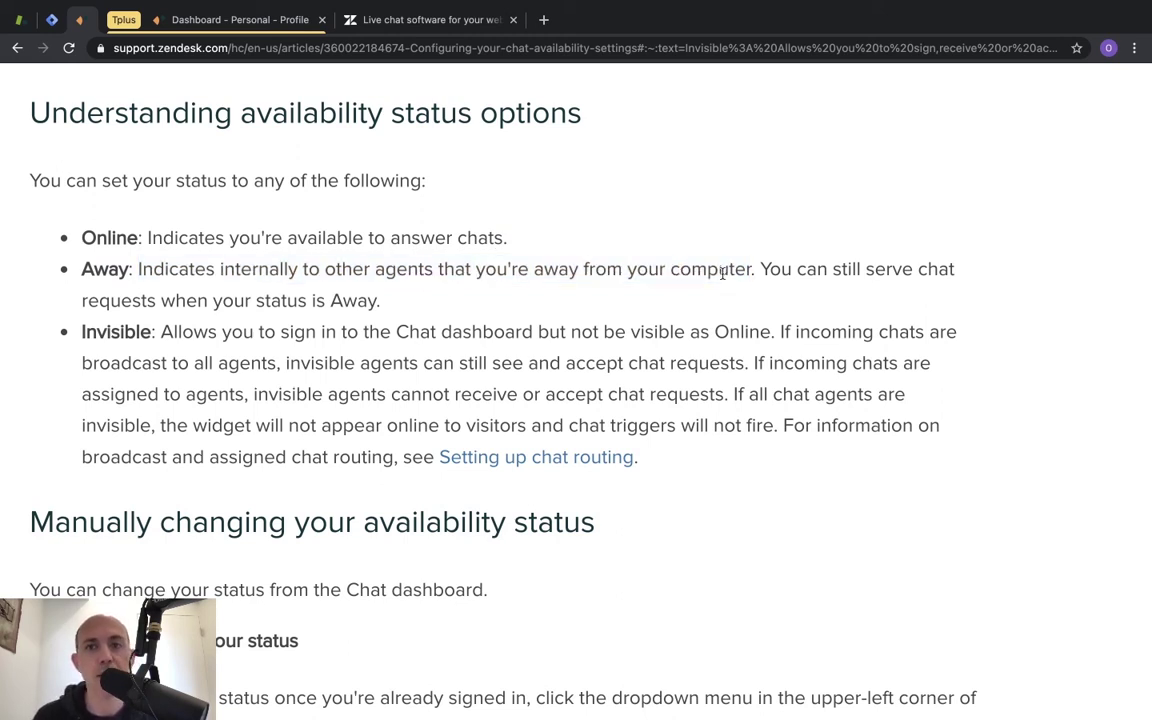
{"action": "left_click_drag", "start_coordinate": [764, 266], "coordinate": [792, 268]}
{"action": "left_click", "coordinate": [812, 298]}
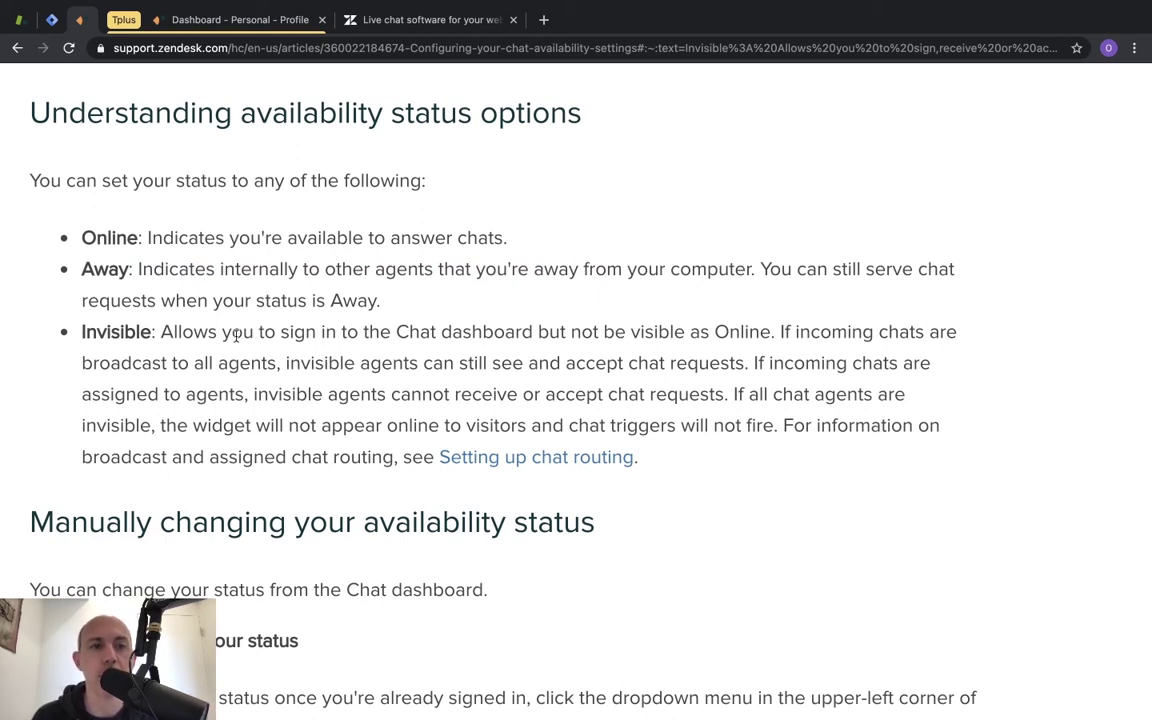
Read the Invisible status details on sign-in, chat routing and widget visibility, then return.
{"action": "left_click_drag", "start_coordinate": [176, 331], "coordinate": [437, 336]}
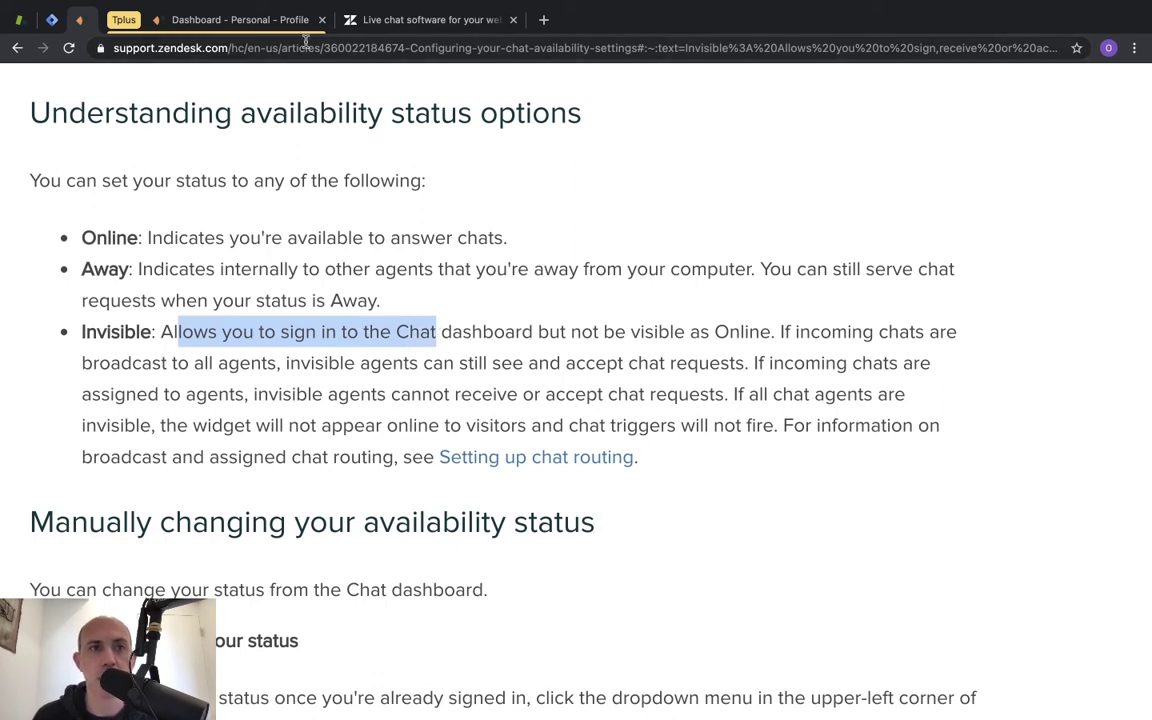
{"action": "left_click", "coordinate": [787, 328]}
{"action": "left_click_drag", "start_coordinate": [787, 331], "coordinate": [885, 363]}
{"action": "left_click", "coordinate": [759, 362]}
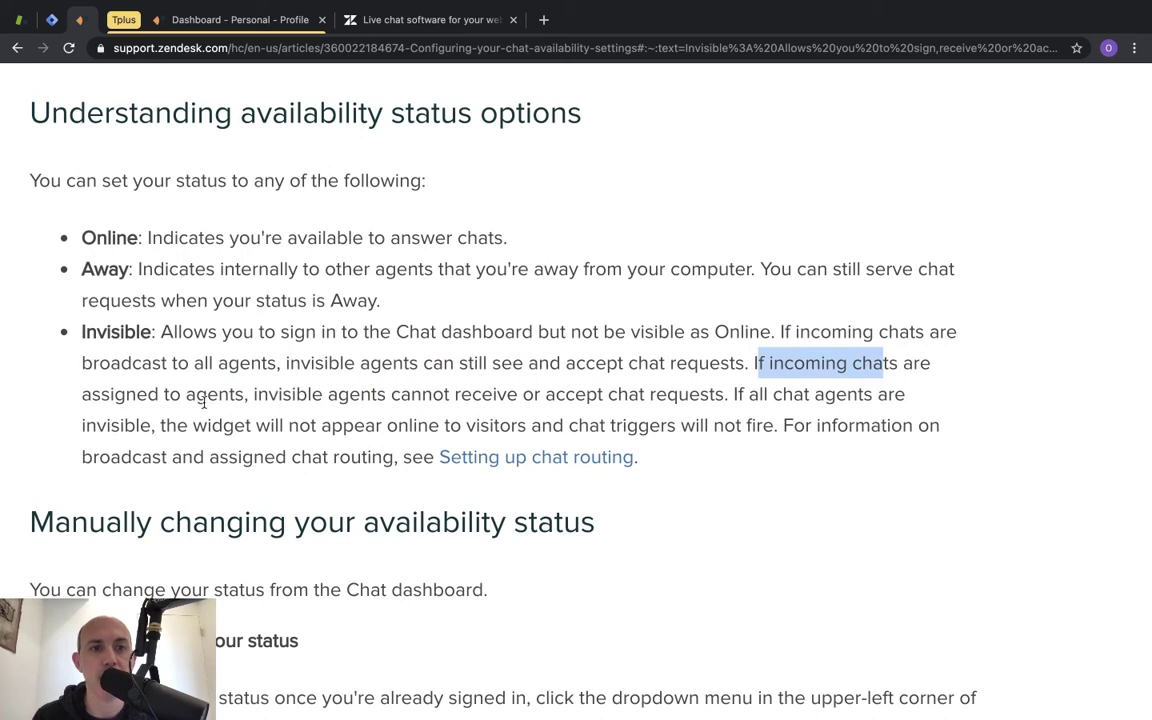
{"action": "left_click_drag", "start_coordinate": [270, 394], "coordinate": [706, 400]}
{"action": "left_click_drag", "start_coordinate": [733, 394], "coordinate": [530, 425]}
{"action": "left_click_drag", "start_coordinate": [222, 425], "coordinate": [774, 428]}
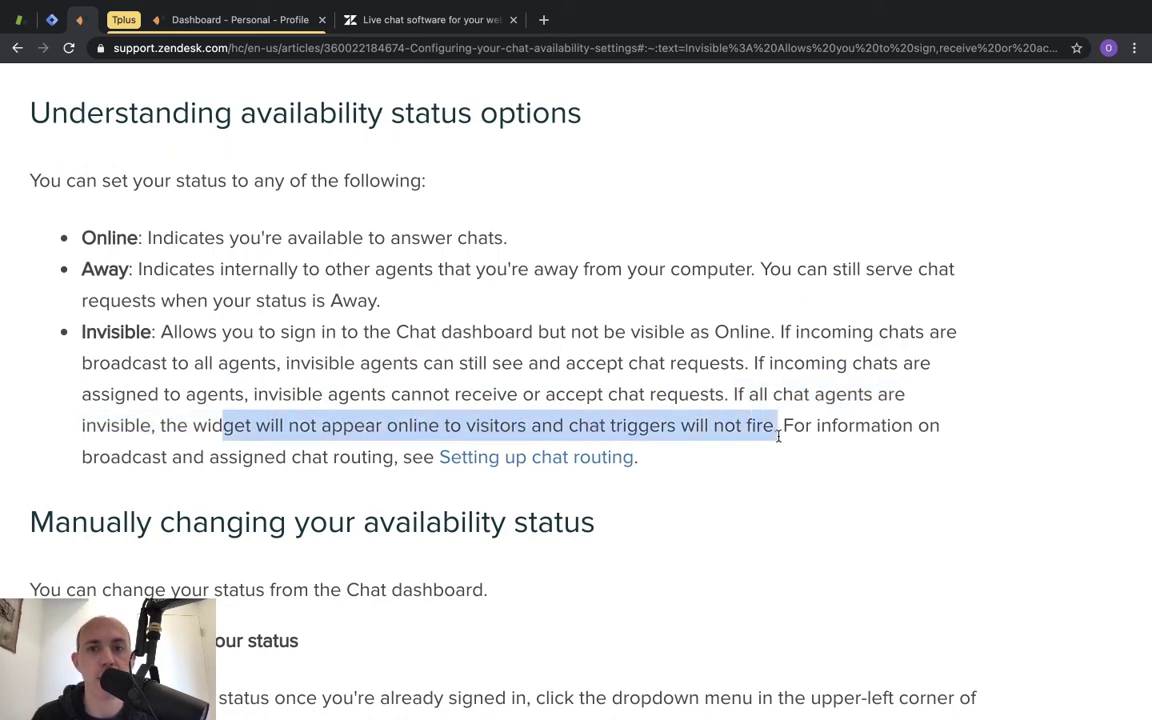
{"action": "left_click", "coordinate": [642, 247]}
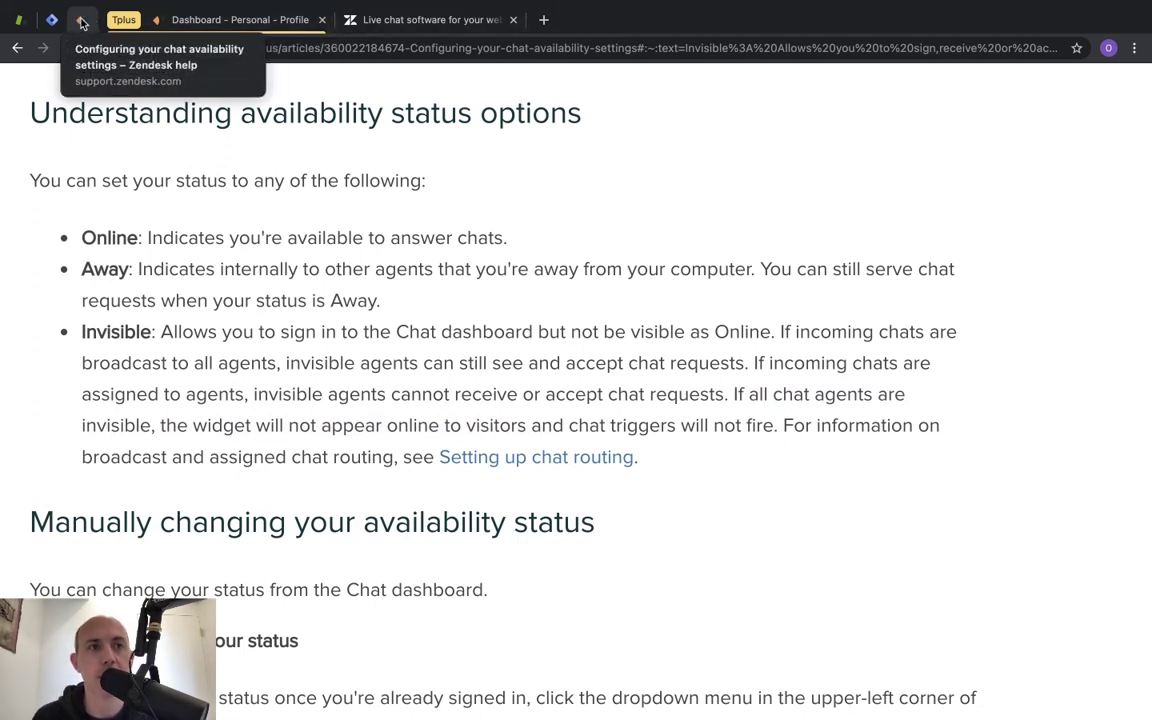
{"action": "left_click", "coordinate": [178, 22]}
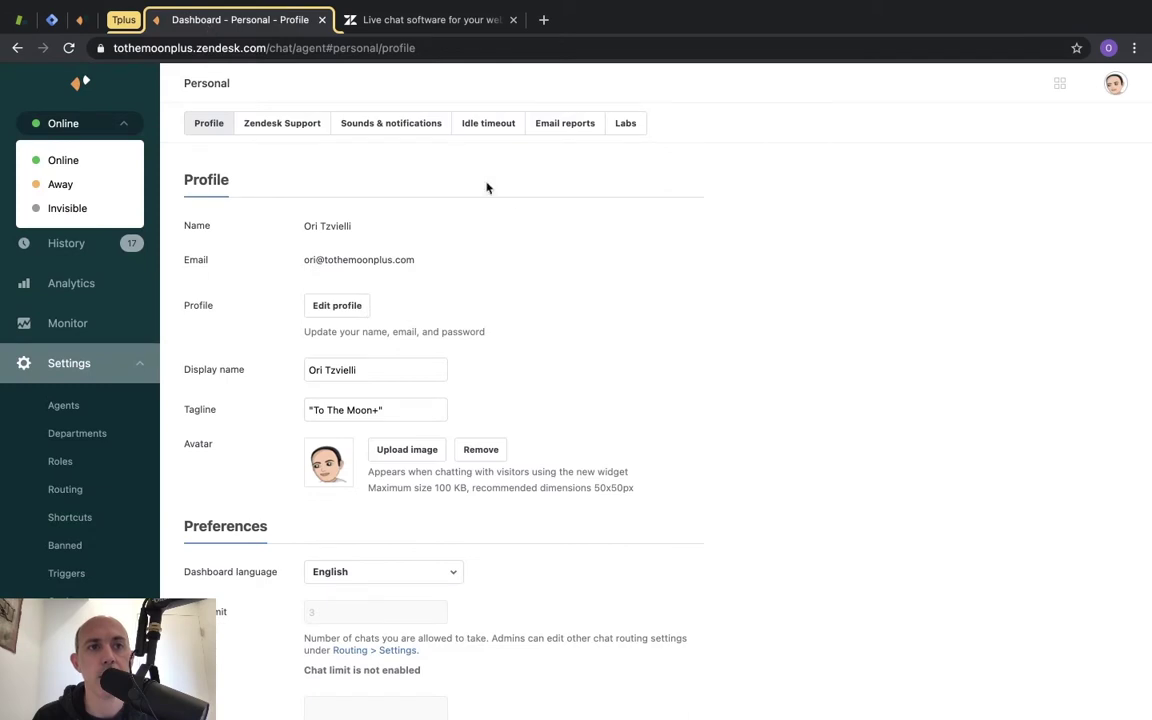
Leave the agent status on Online, then minimize and reopen the live site's chat widget.
{"action": "left_click", "coordinate": [645, 225]}
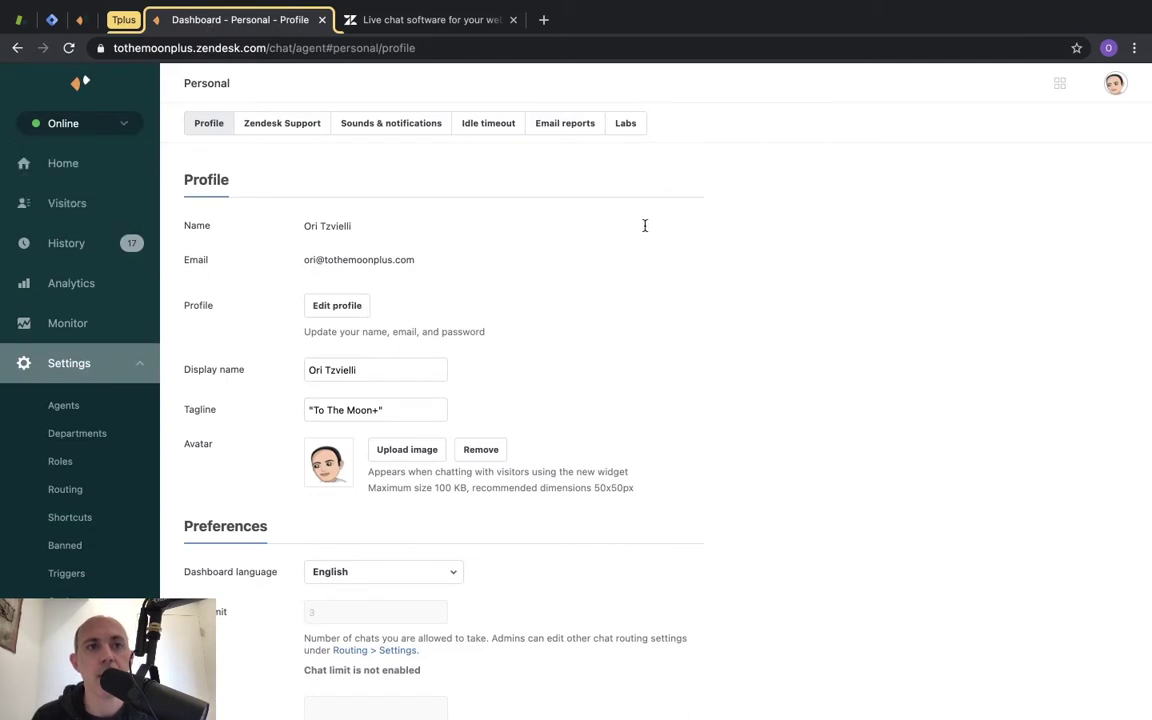
{"action": "left_click", "coordinate": [103, 128]}
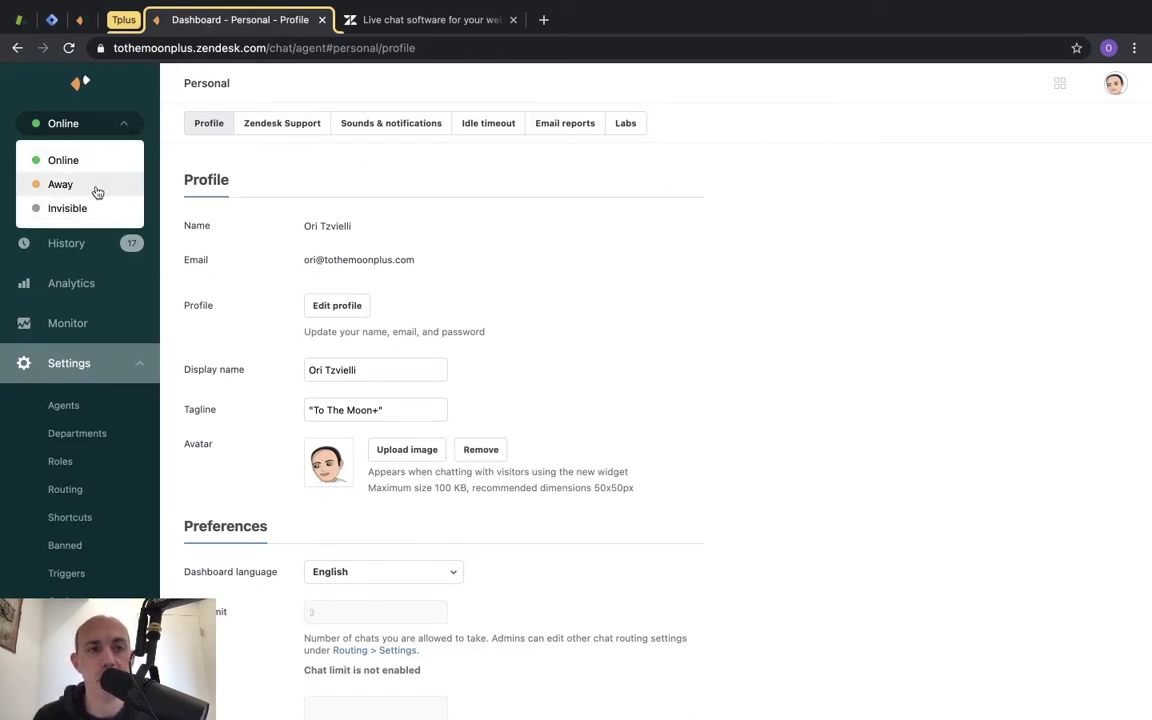
{"action": "key", "text": "ctrl+Right"}
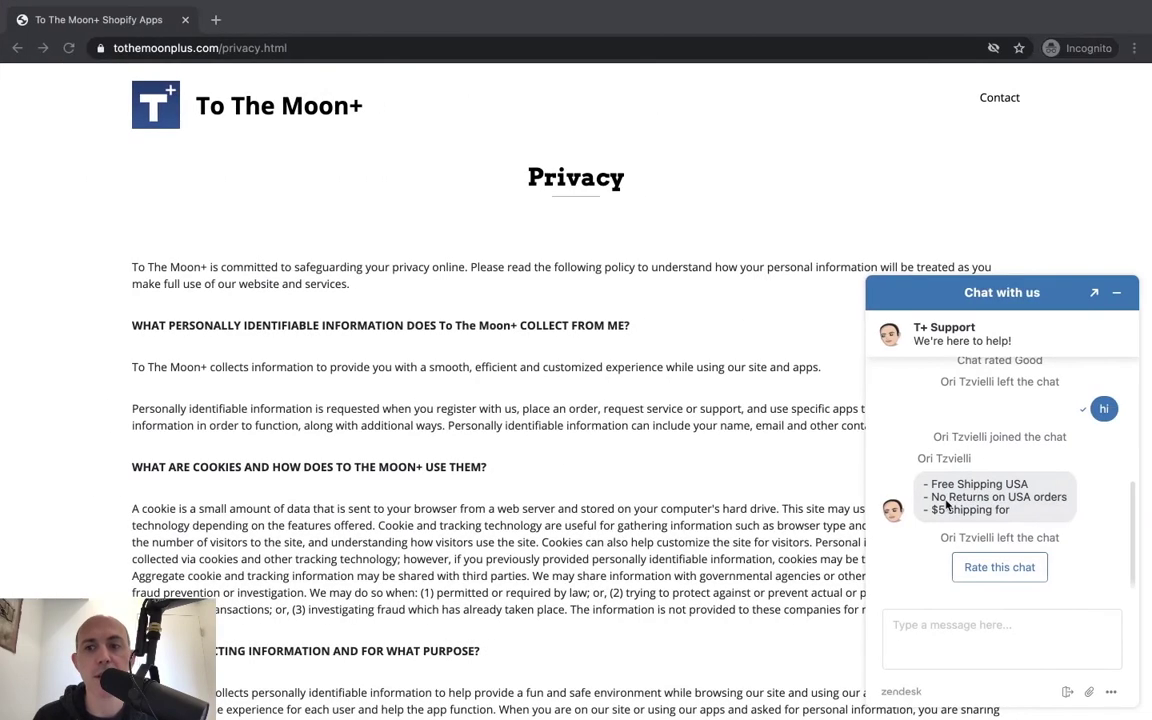
{"action": "left_click", "coordinate": [1005, 292]}
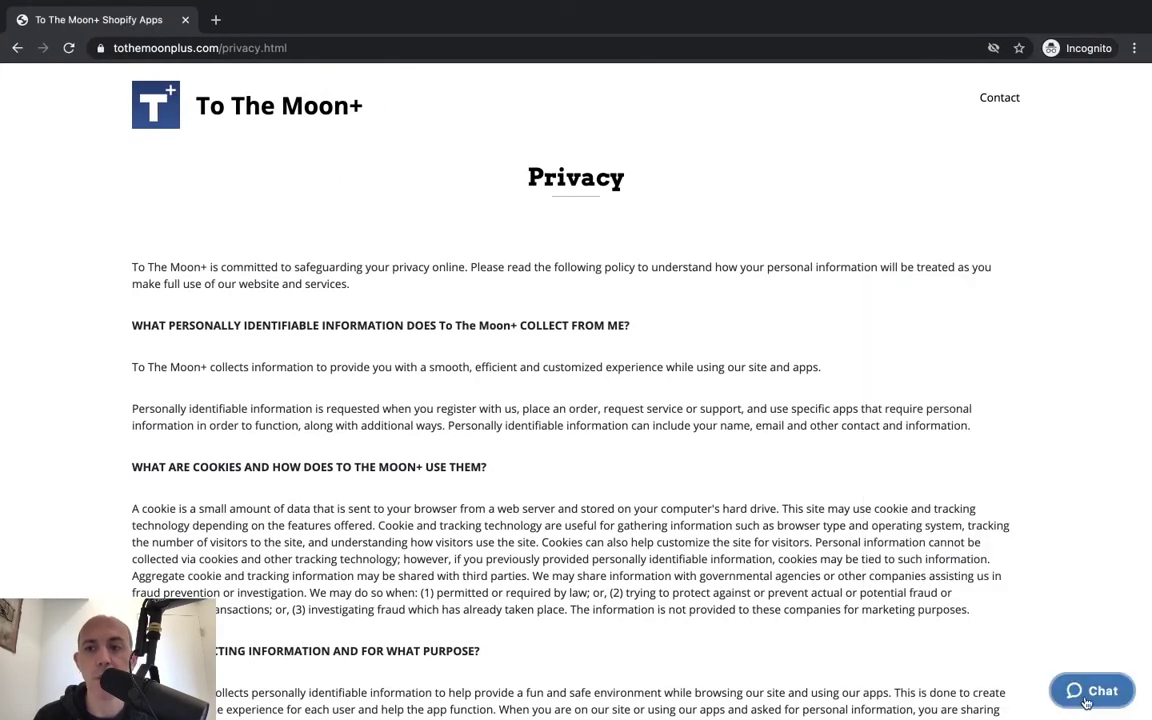
{"action": "left_click", "coordinate": [1085, 700]}
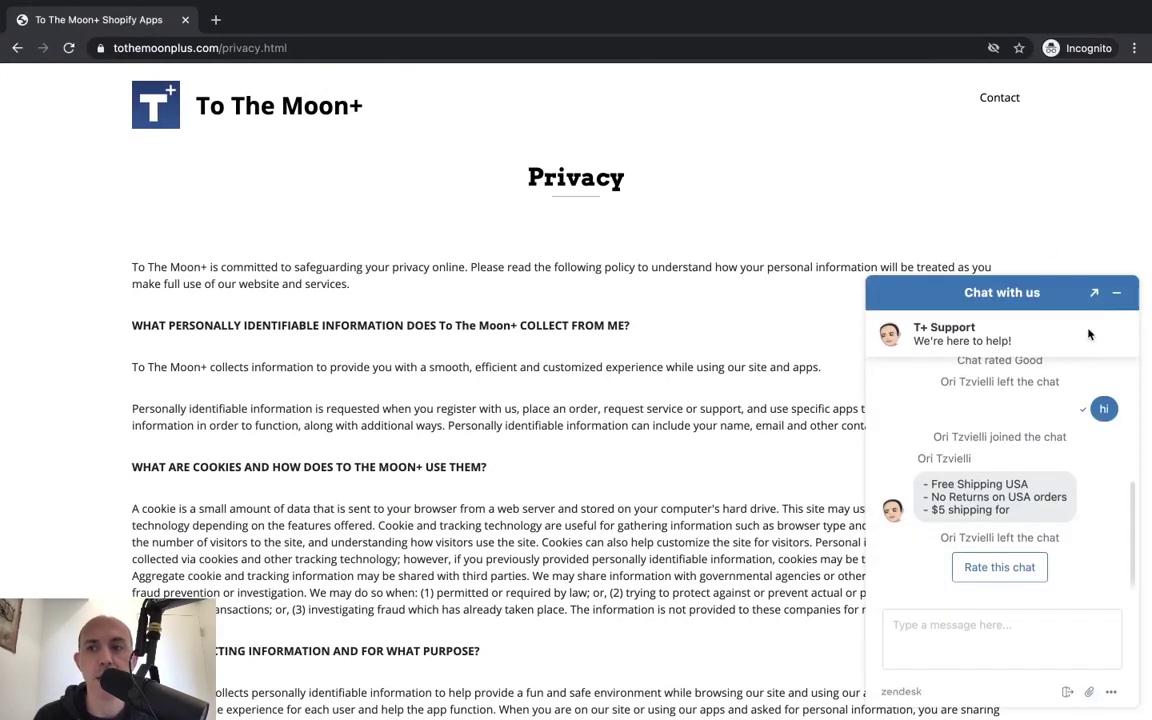
Rate the shipping chat thumbs-up (Good) in the widget and clear the address bar.
{"action": "left_click", "coordinate": [1000, 570]}
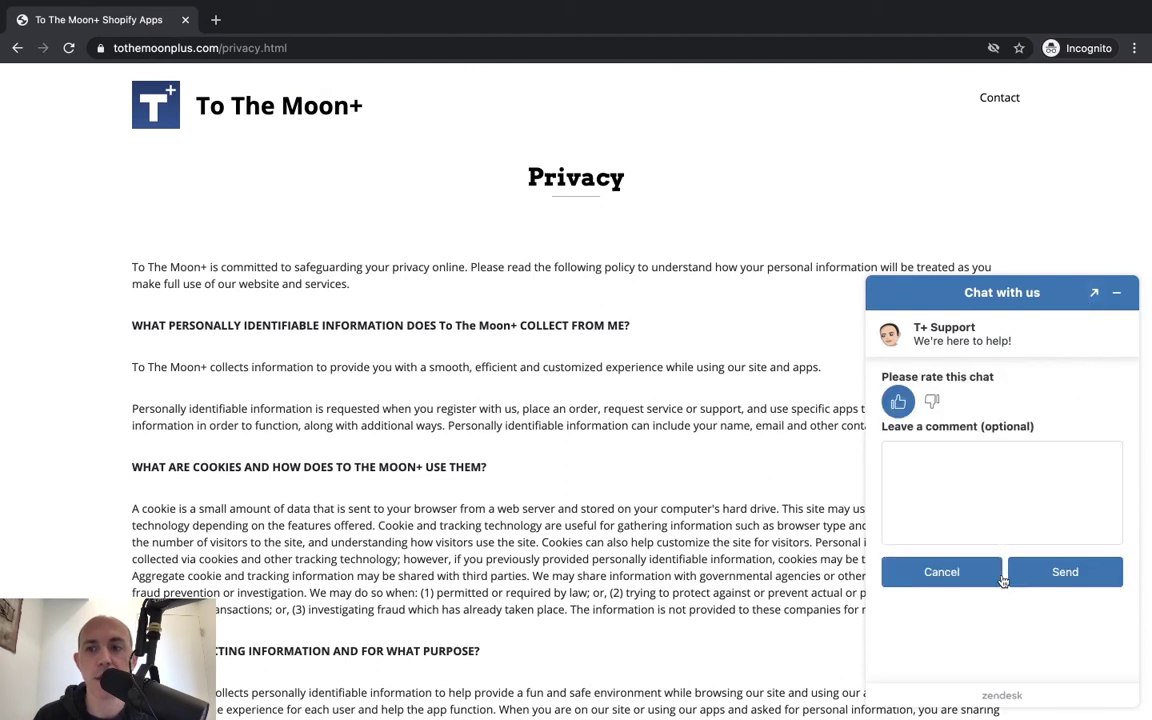
{"action": "left_click", "coordinate": [1015, 575]}
{"action": "scroll", "coordinate": [1084, 483], "scroll_direction": "up", "scroll_amount": 1}
{"action": "scroll", "coordinate": [1084, 483], "scroll_direction": "up", "scroll_amount": 3}
{"action": "scroll", "coordinate": [1084, 483], "scroll_direction": "down", "scroll_amount": 5}
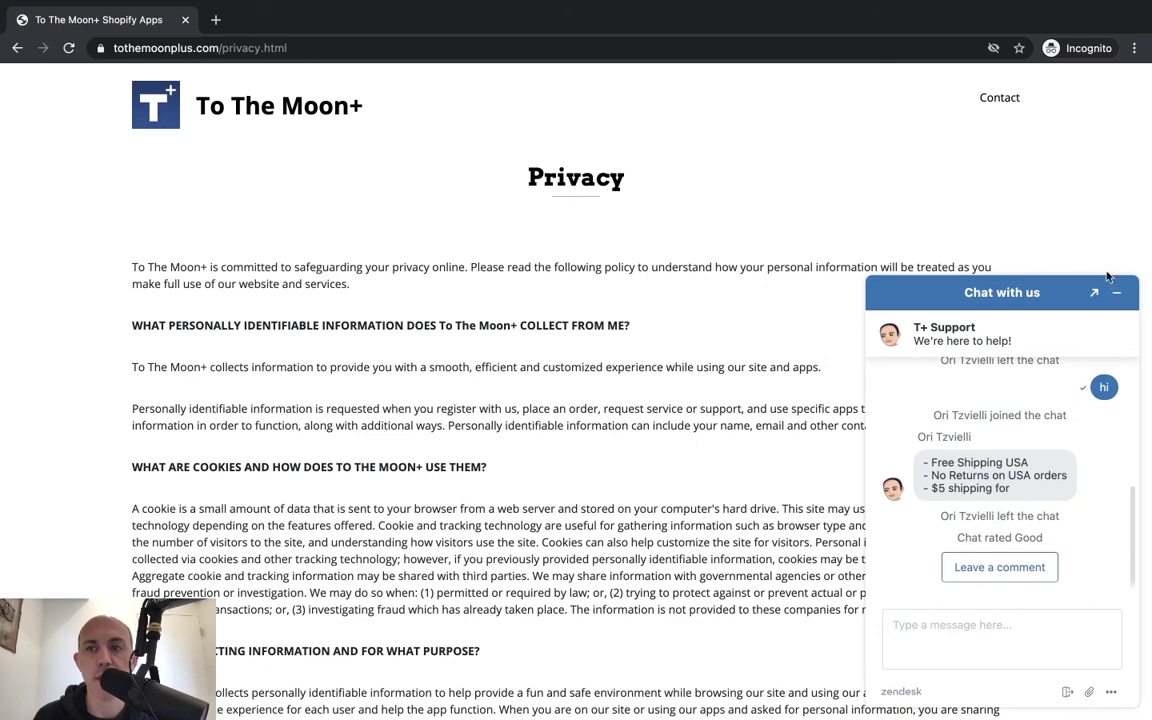
{"action": "left_click", "coordinate": [841, 47]}
{"action": "key", "text": "super+c"}
{"action": "key", "text": "BackSpace"}
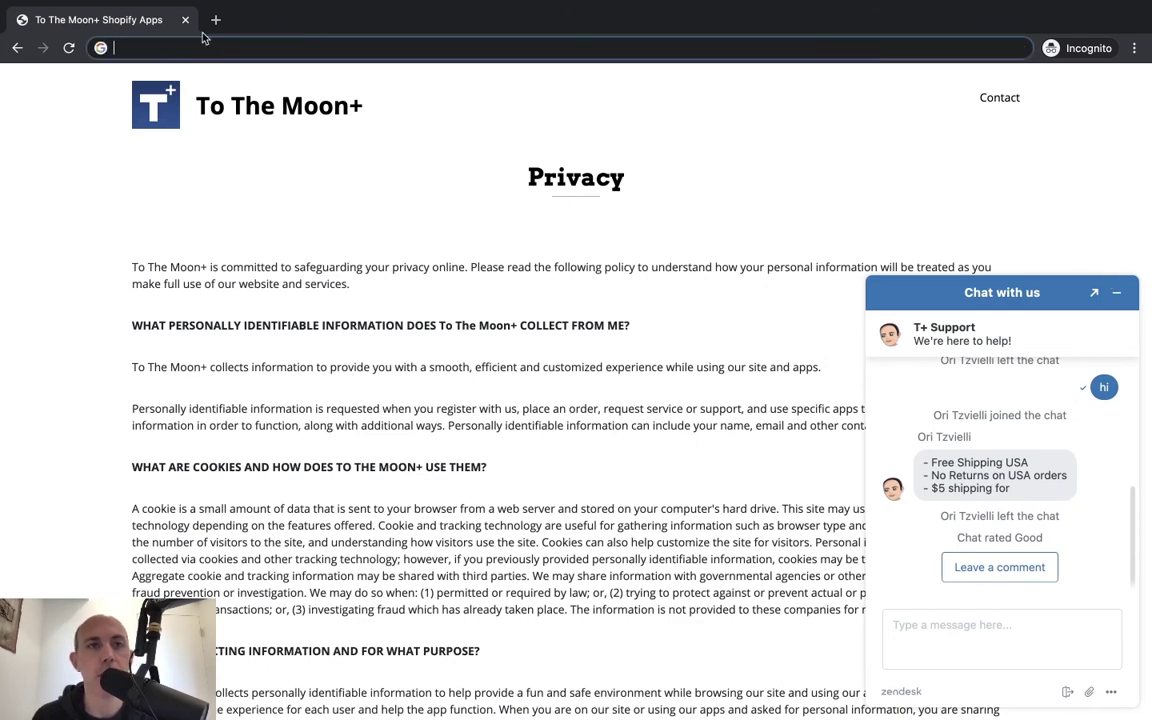
Reload the privacy page in a new incognito window and open, then minimize, its chat widget.
{"action": "left_click", "coordinate": [184, 20]}
{"action": "left_click", "coordinate": [1134, 47]}
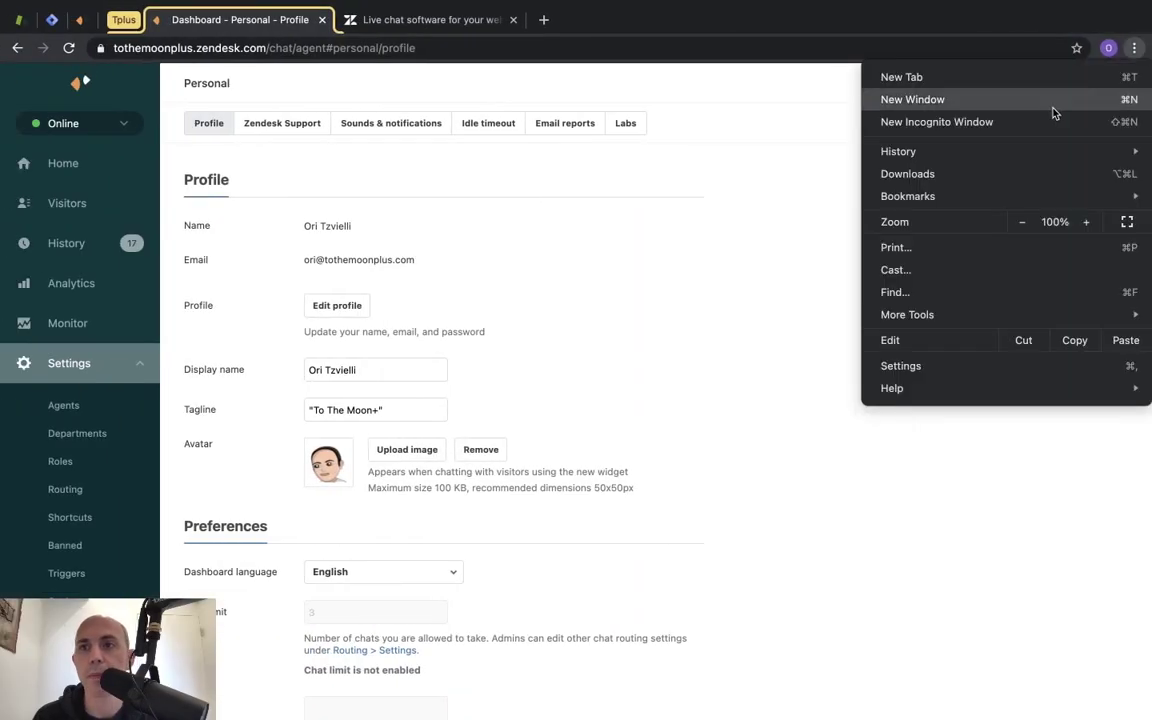
{"action": "left_click", "coordinate": [937, 122]}
{"action": "key", "text": "super+v"}
{"action": "key", "text": "Return"}
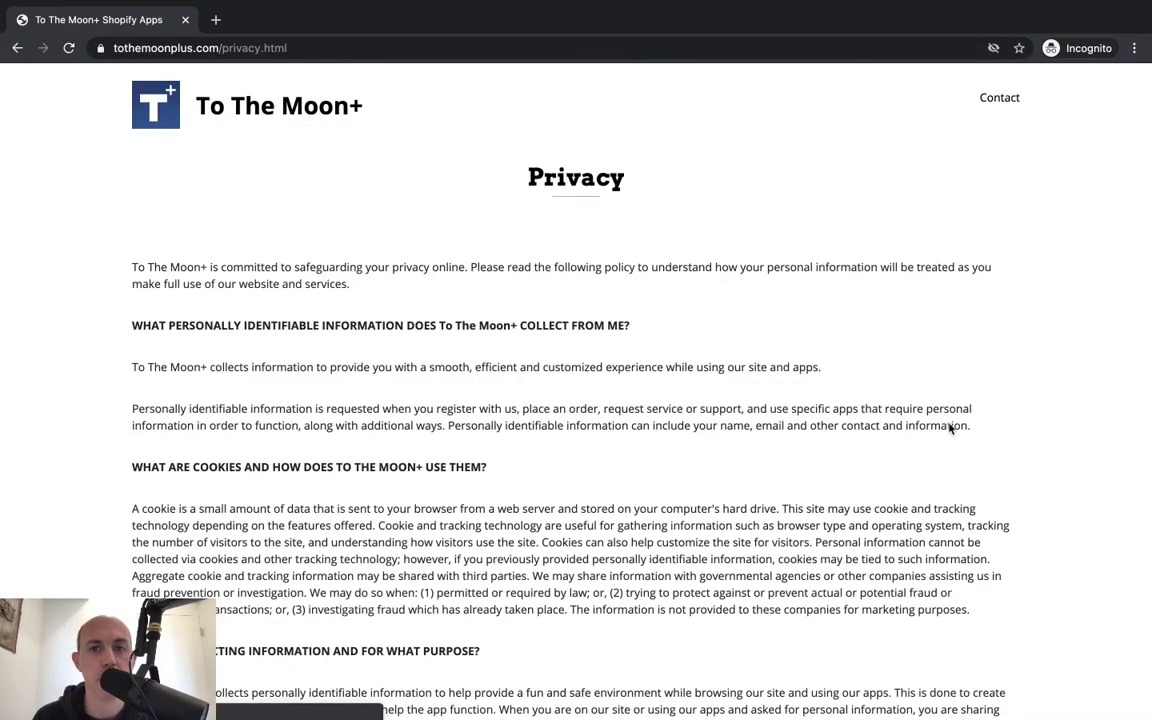
{"action": "left_click", "coordinate": [1095, 698]}
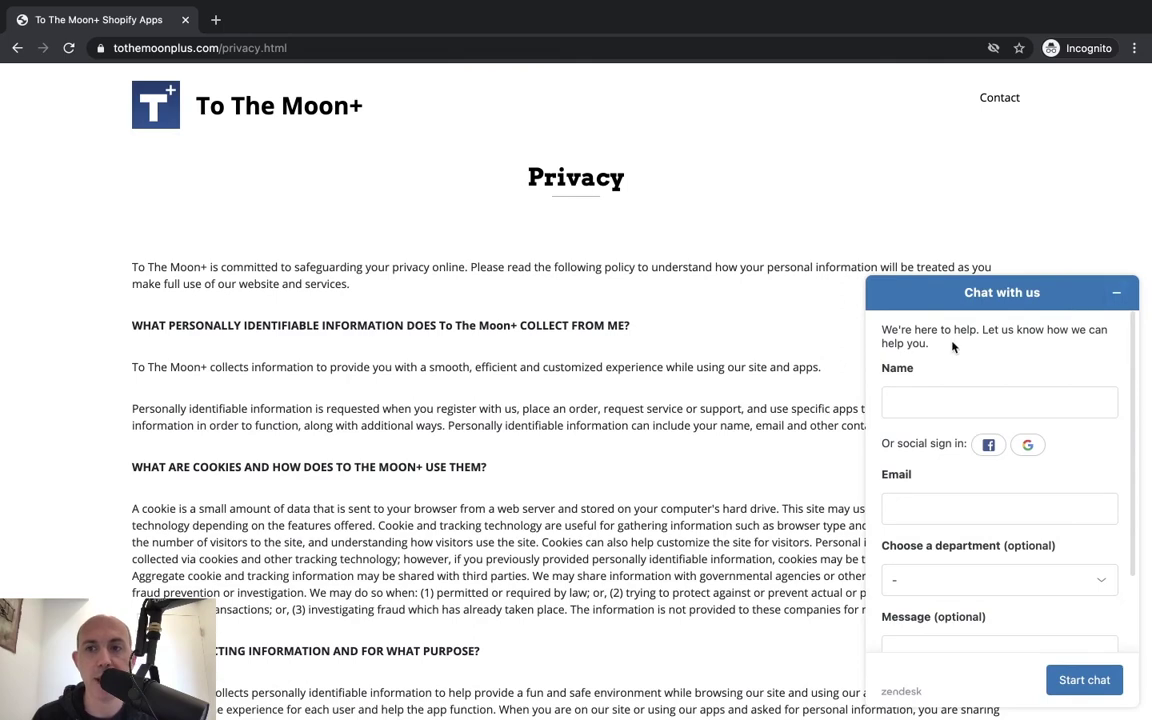
{"action": "left_click", "coordinate": [1002, 266]}
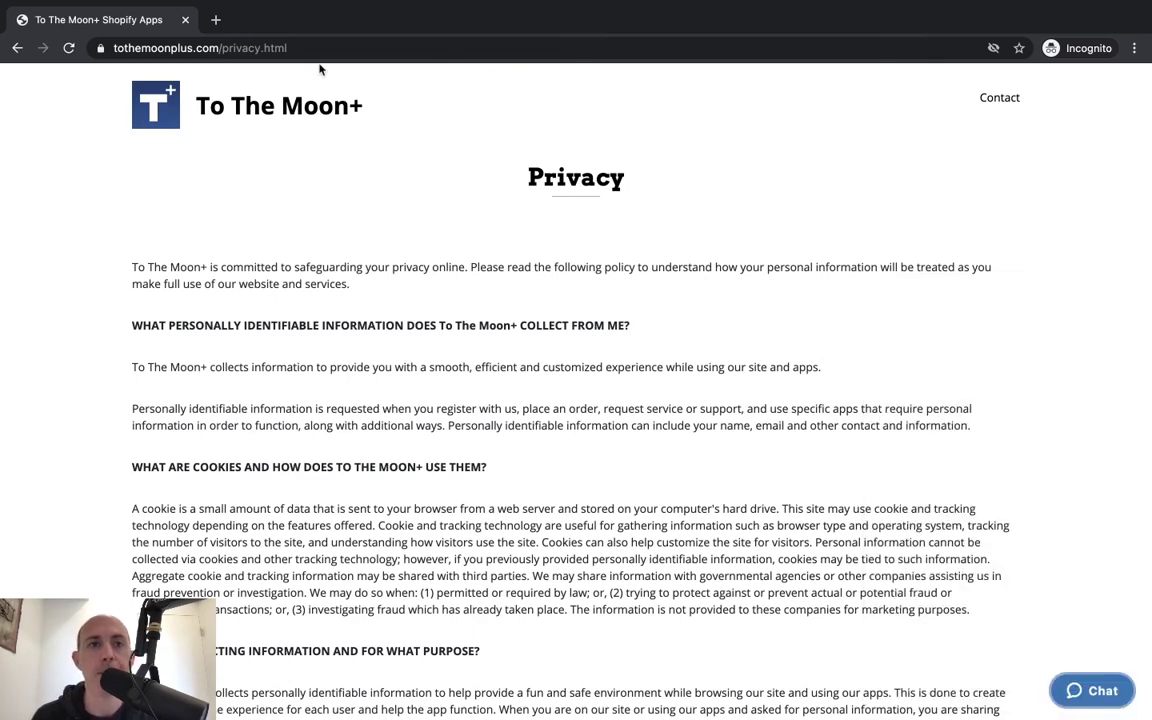
Set the agent's availability status to Away in the dashboard.
{"action": "key", "text": "super+grave"}
{"action": "left_click", "coordinate": [90, 121]}
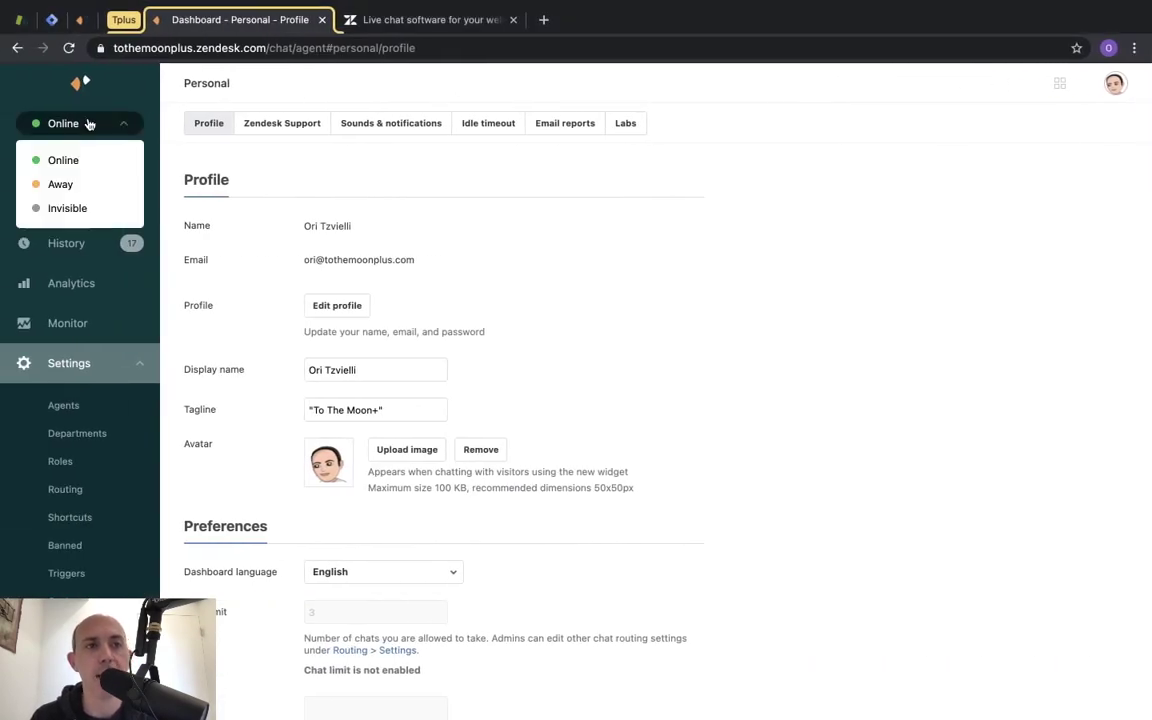
{"action": "left_click", "coordinate": [72, 185]}
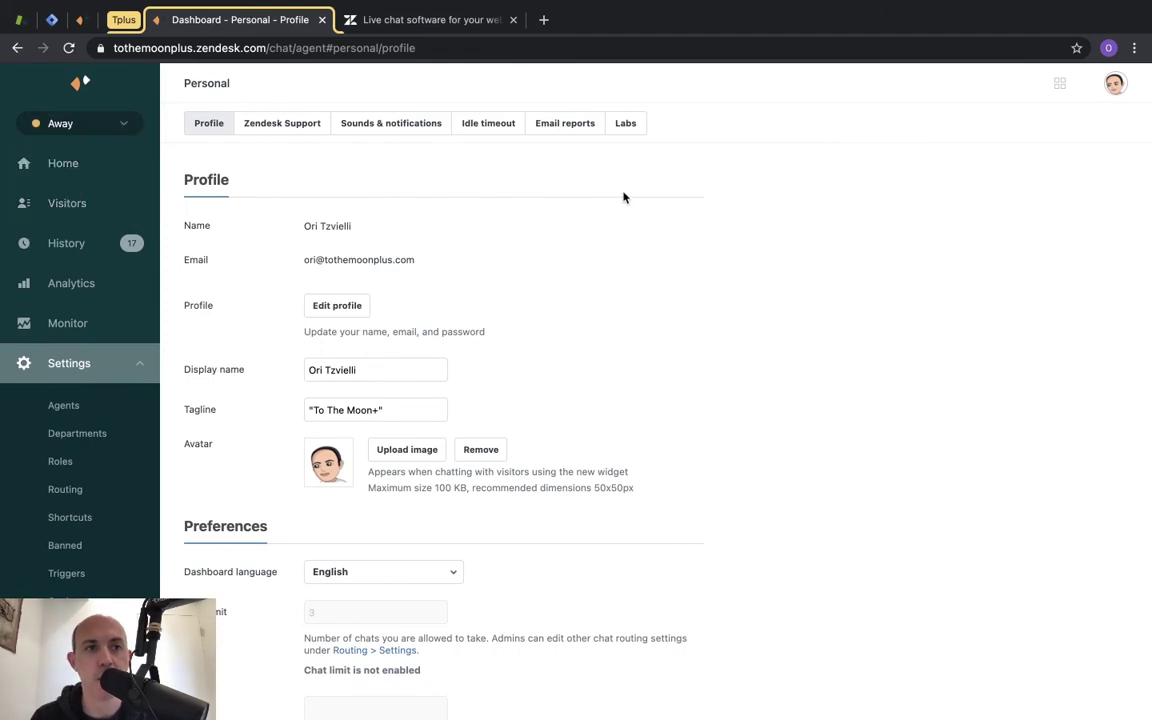
Close the visitor's incognito window and open a fresh incognito New Tab.
{"action": "key", "text": "super+grave"}
{"action": "key", "text": "super+l"}
{"action": "key", "text": "BackSpace"}
{"action": "left_click", "coordinate": [186, 20]}
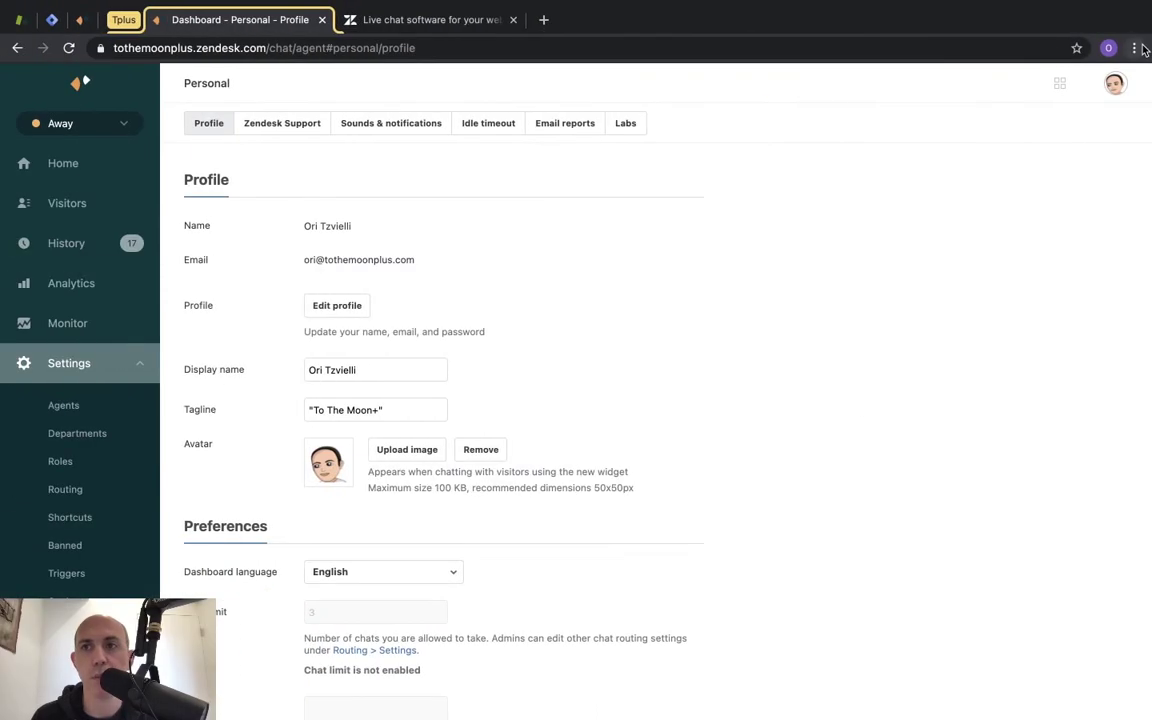
{"action": "left_click", "coordinate": [1134, 48]}
{"action": "left_click", "coordinate": [1003, 133]}
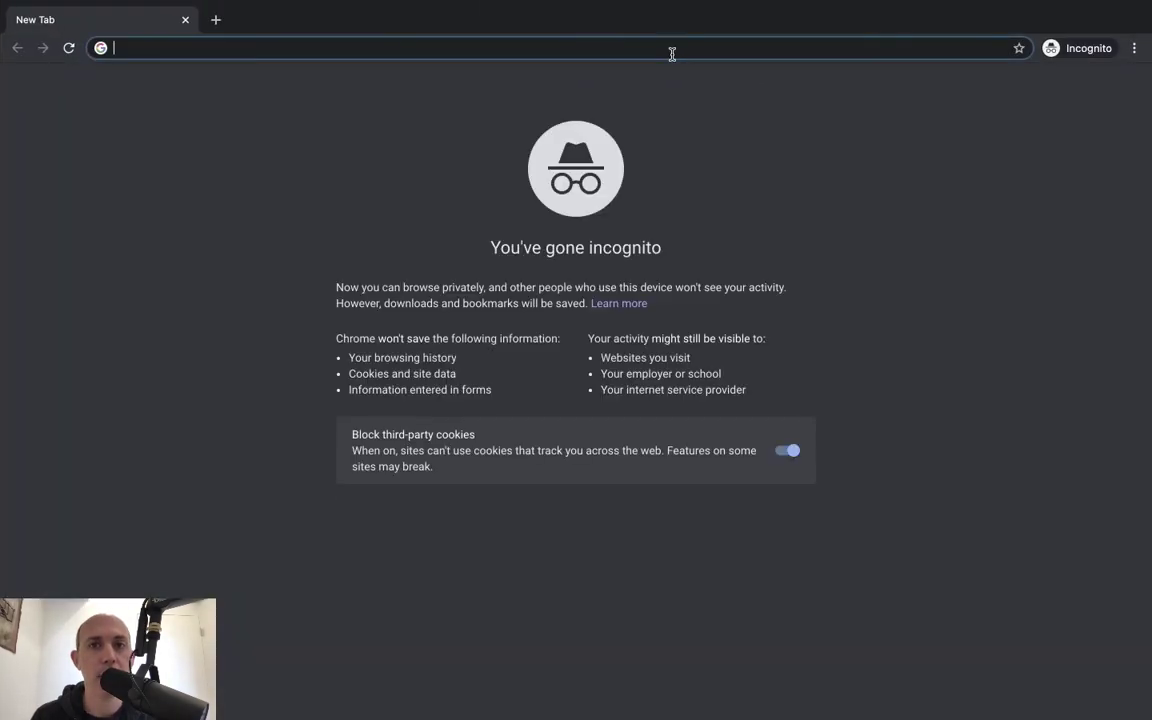
Load tothemoonplus.com/privacy.html and open the chat widget's pre-chat form, then return to the dashboard.
{"action": "type", "text": "tothemoonplus.com/privacy.html"}
{"action": "key", "text": "Return"}
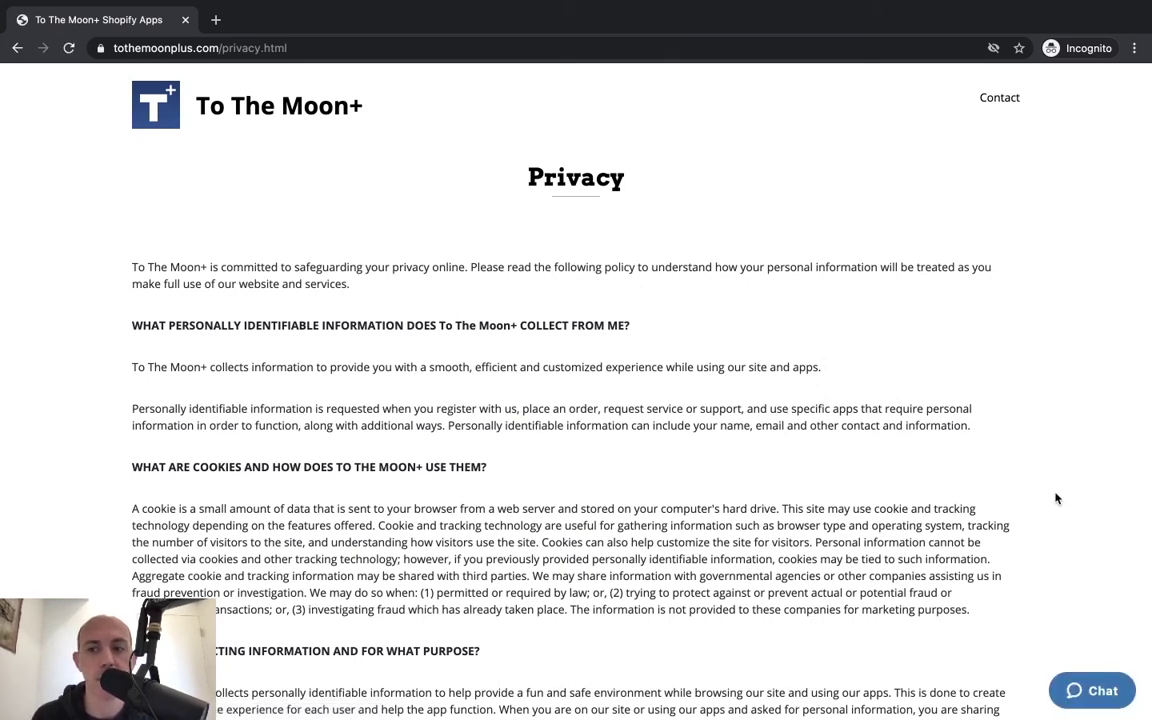
{"action": "left_click", "coordinate": [1097, 690]}
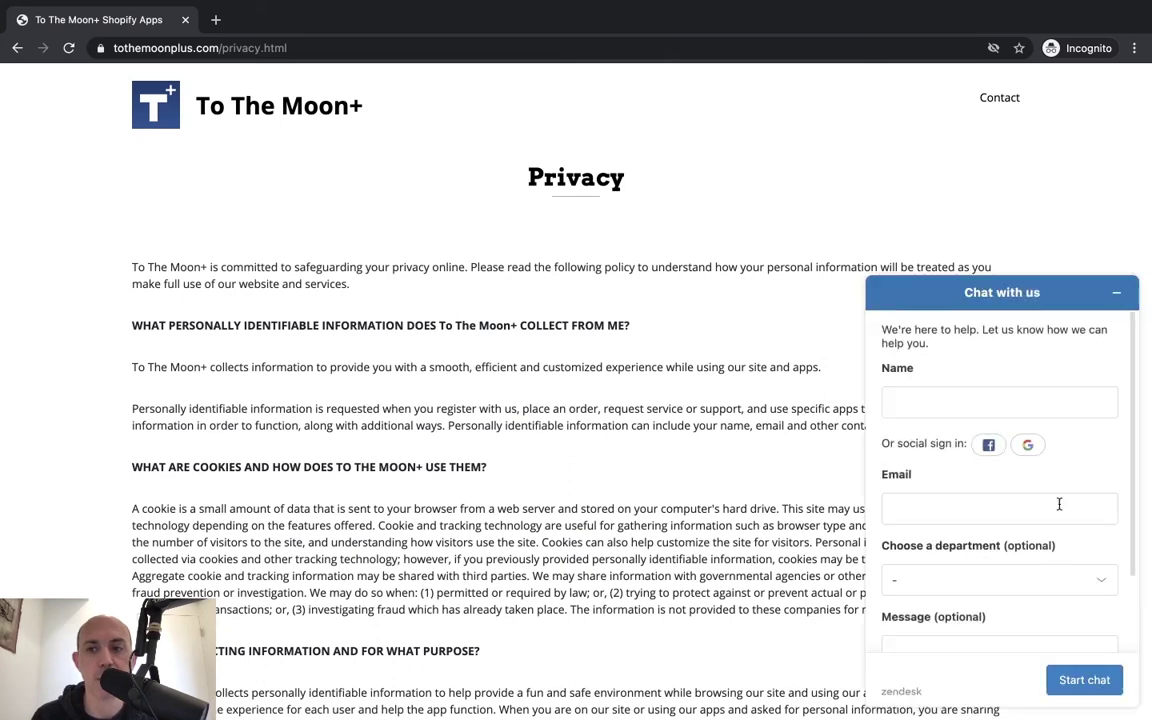
{"action": "left_click", "coordinate": [1115, 294]}
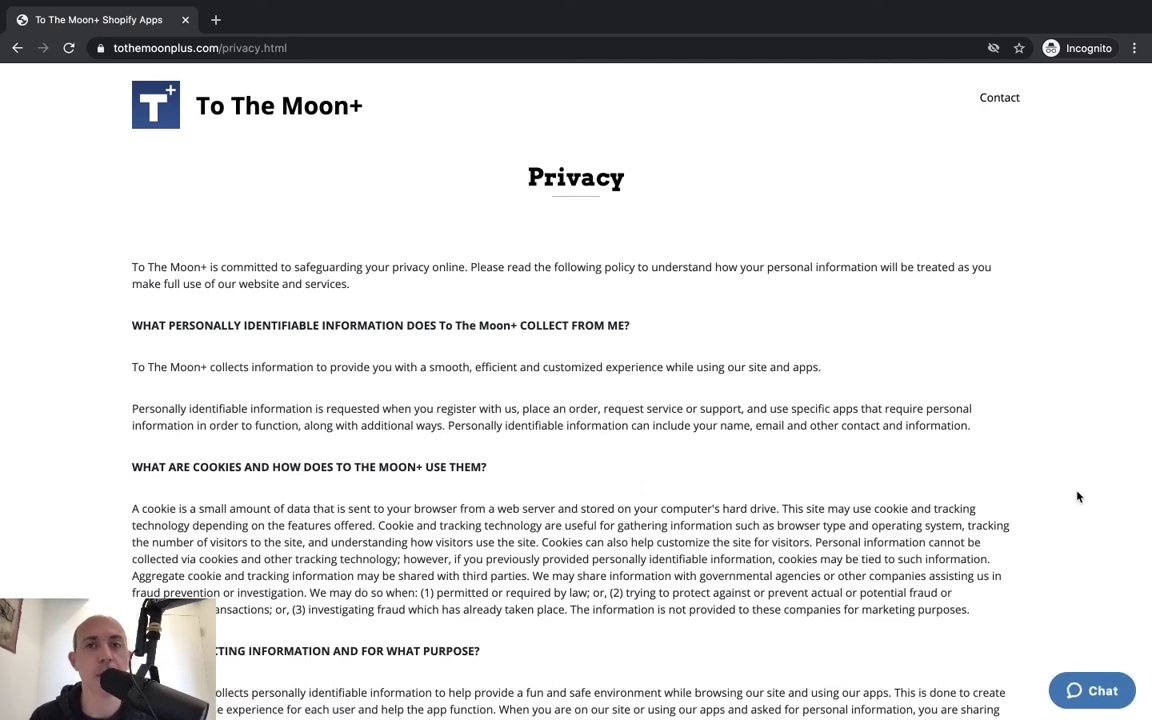
{"action": "left_click", "coordinate": [1095, 689]}
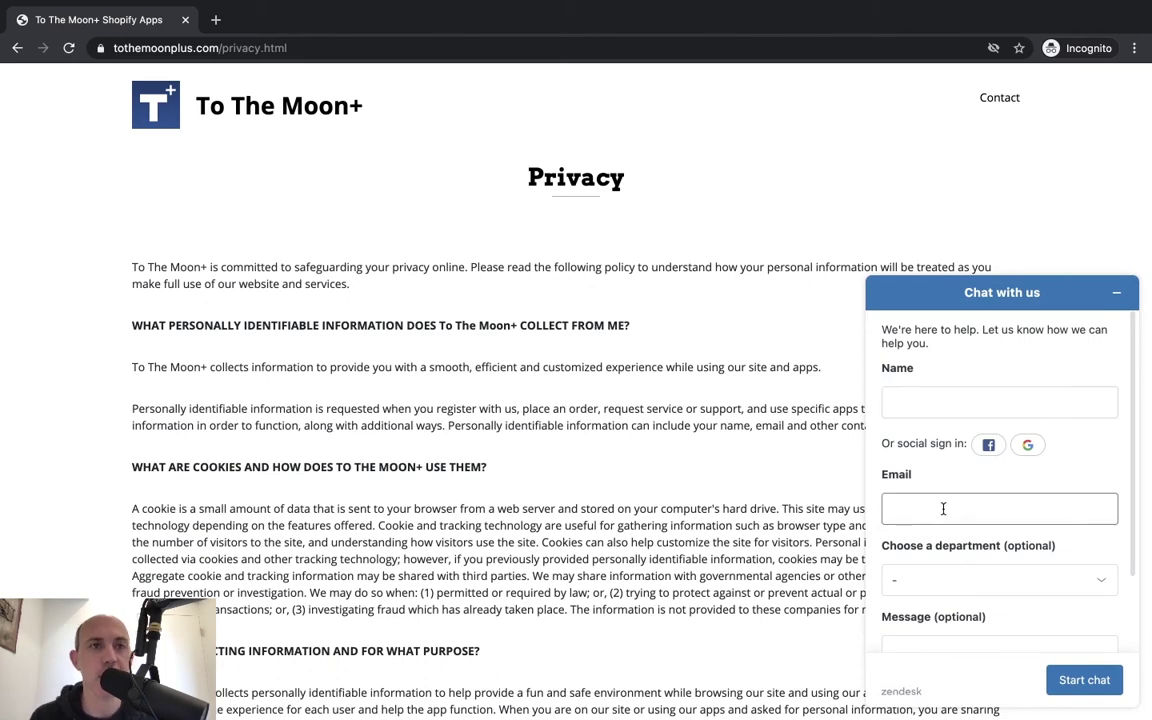
{"action": "key", "text": "ctrl+Left"}
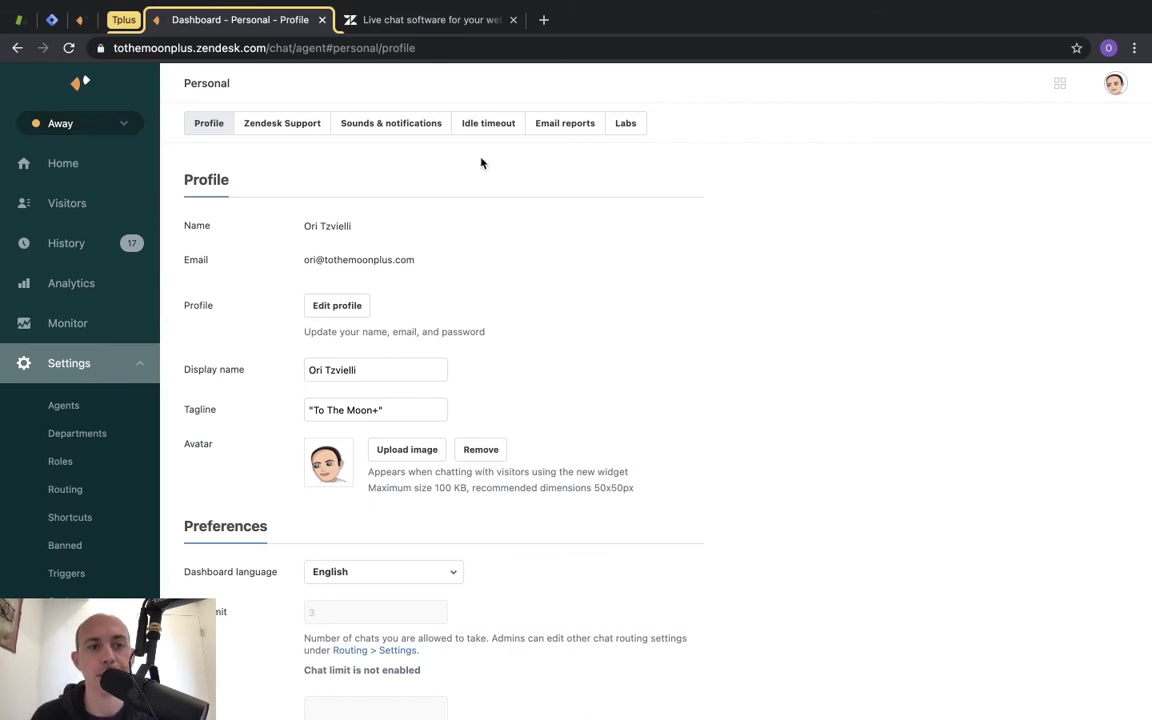
Enter the visitor's name, e-mail and message 'hi. i have a question', then start the chat.
{"action": "key", "text": "ctrl+Right"}
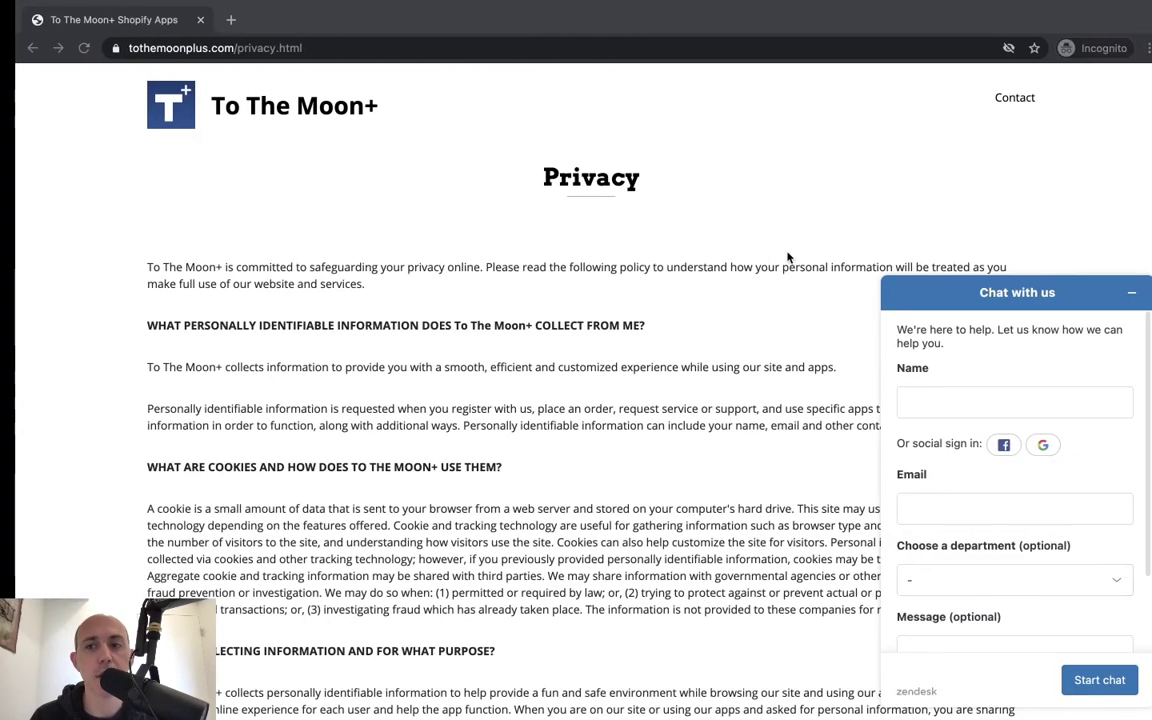
{"action": "left_click", "coordinate": [947, 405]}
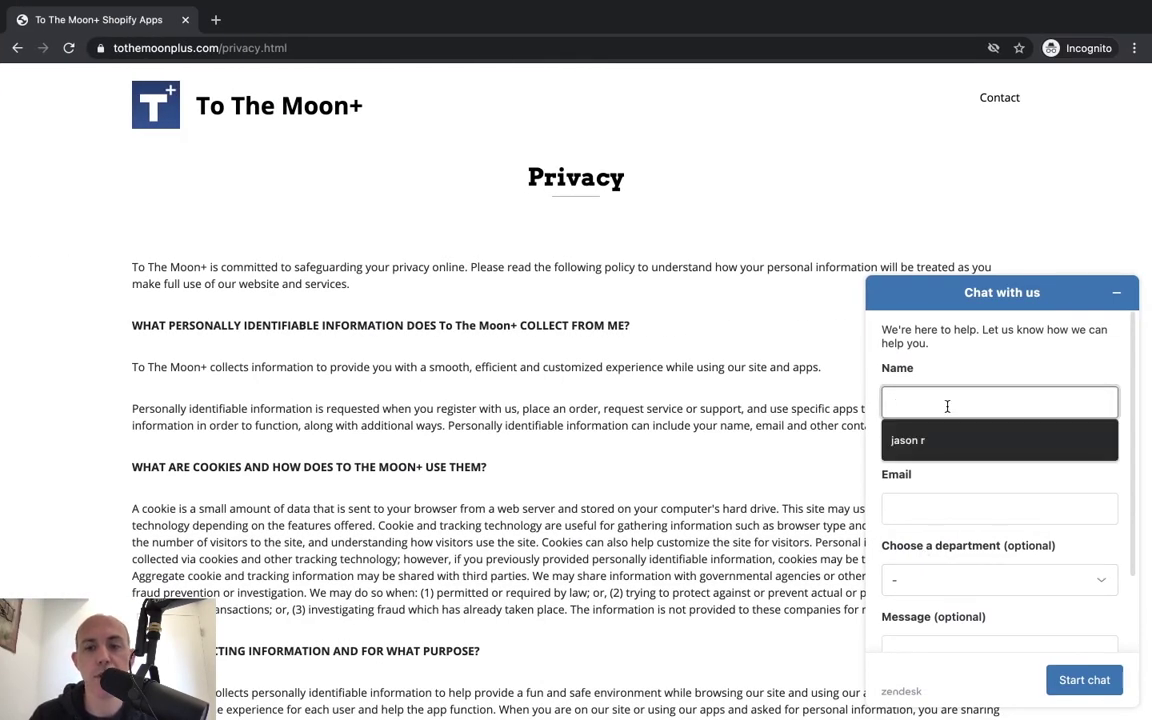
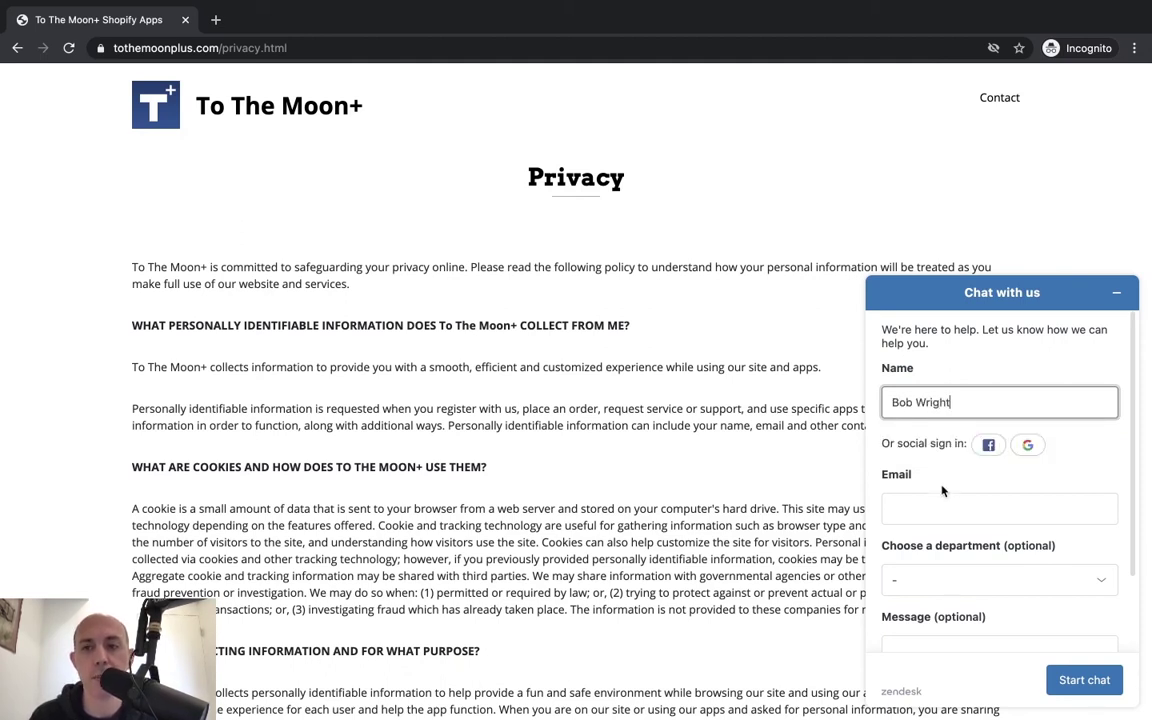
{"action": "left_click", "coordinate": [943, 505]}
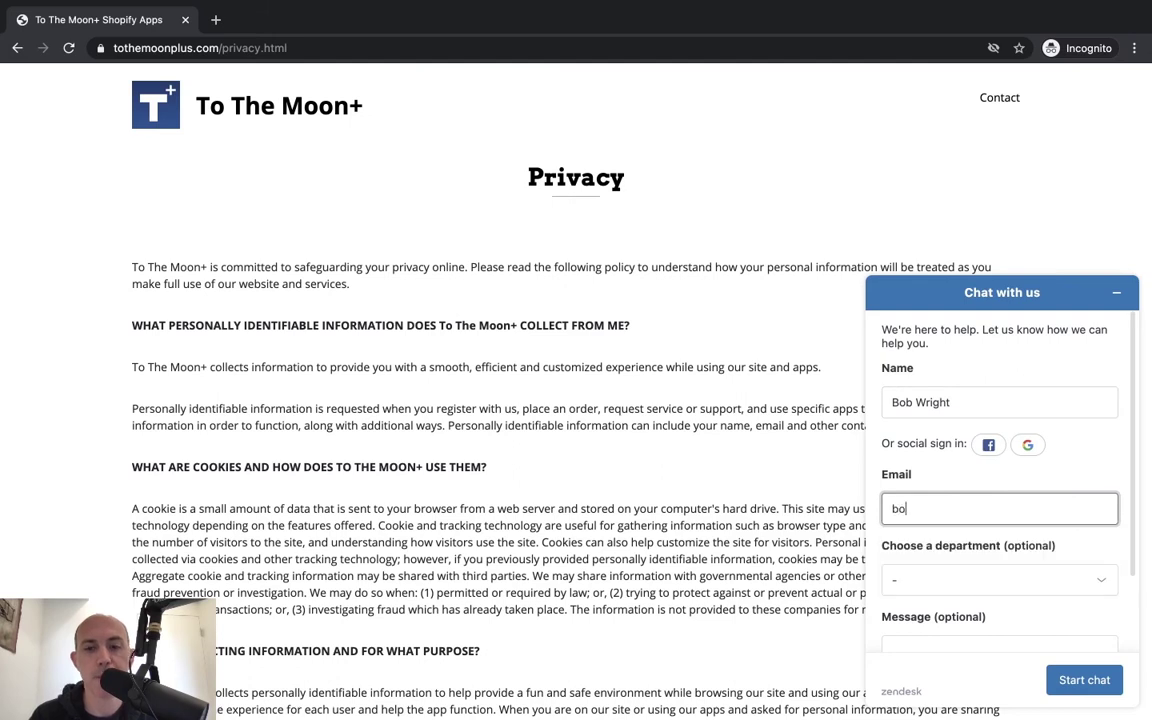
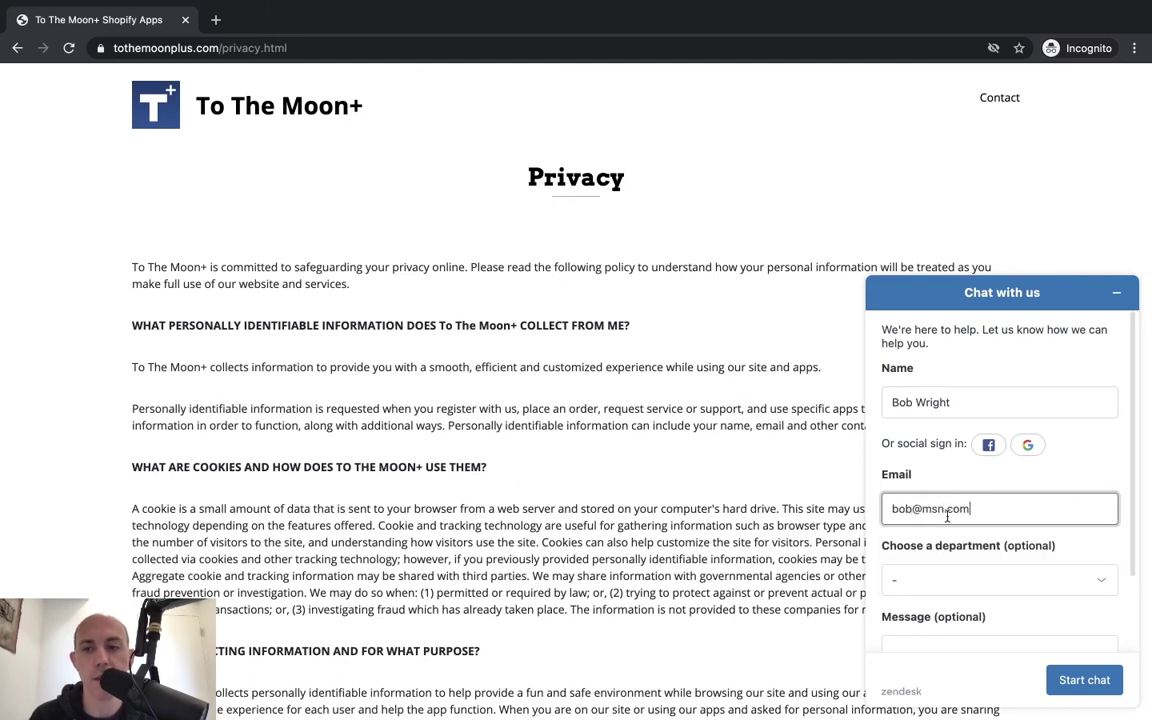
{"action": "scroll", "coordinate": [964, 571], "scroll_direction": "down", "scroll_amount": 2}
{"action": "left_click", "coordinate": [892, 553]}
{"action": "type", "text": "hi. i have a question"}
{"action": "left_click", "coordinate": [1062, 680]}
Dismiss the browser context menu and switch to the agent dashboard.
{"action": "right_click", "coordinate": [599, 388]}
{"action": "left_click", "coordinate": [536, 344]}
{"action": "right_click", "coordinate": [599, 388]}
{"action": "key", "text": "Escape"}
{"action": "key", "text": "super+Tab"}
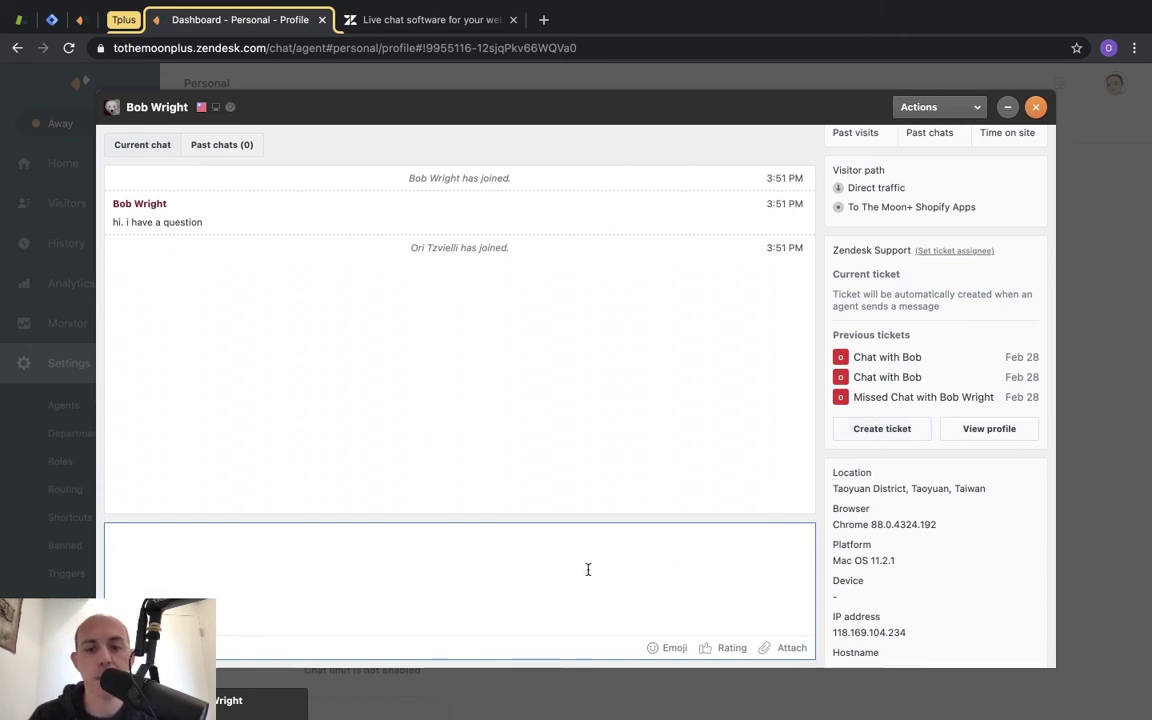
Reply 'hi' to the visitor and open the resulting ticket #70 in Zendesk Support.
{"action": "type", "text": "hi"}
{"action": "key", "text": "Return"}
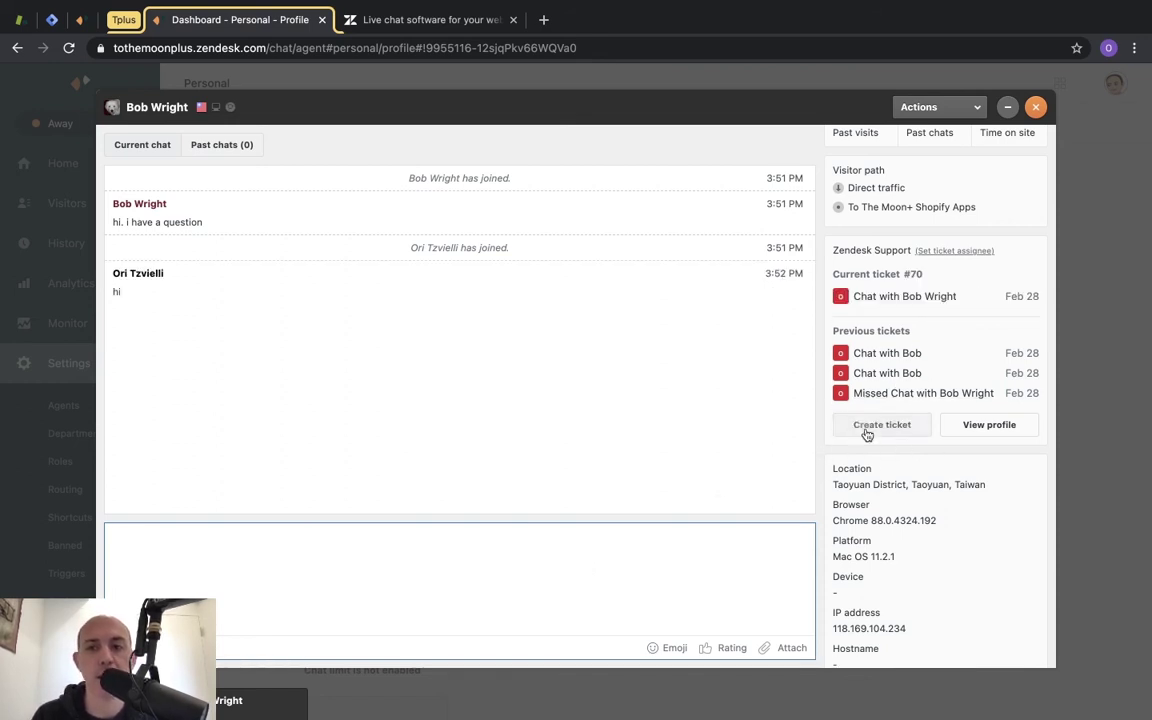
{"action": "left_click", "coordinate": [897, 298]}
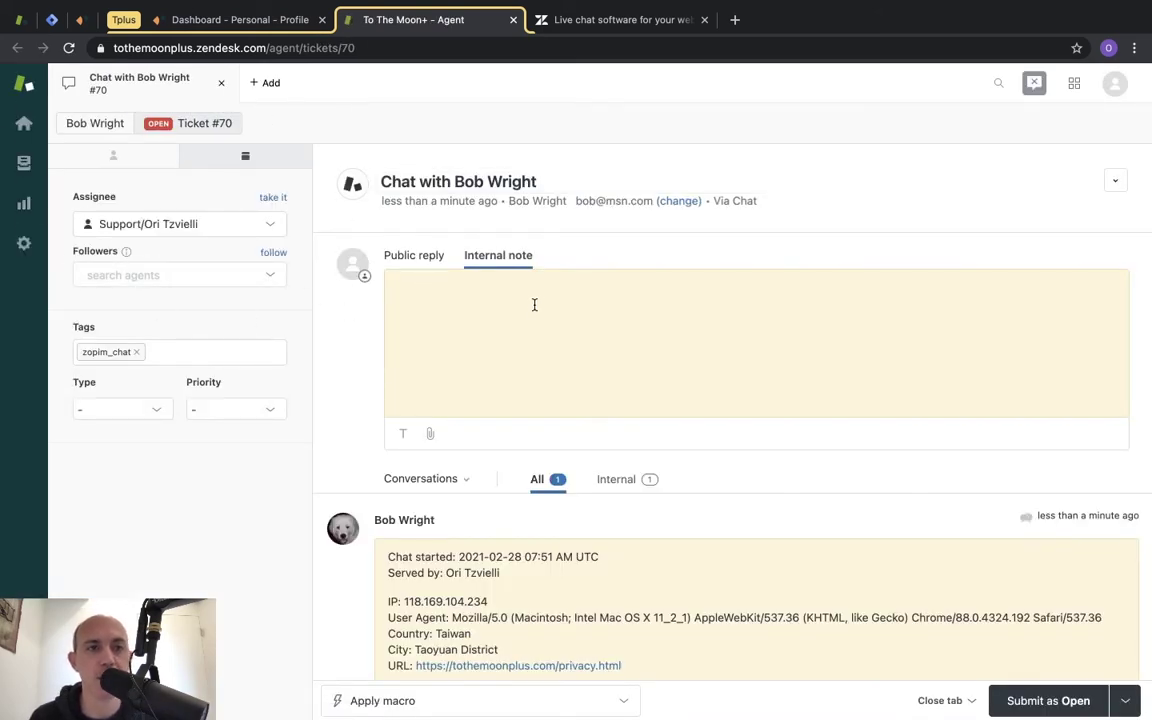
Post the public reply 'hi' on ticket #70 and submit it as Pending.
{"action": "scroll", "coordinate": [521, 316], "scroll_direction": "down", "scroll_amount": 2}
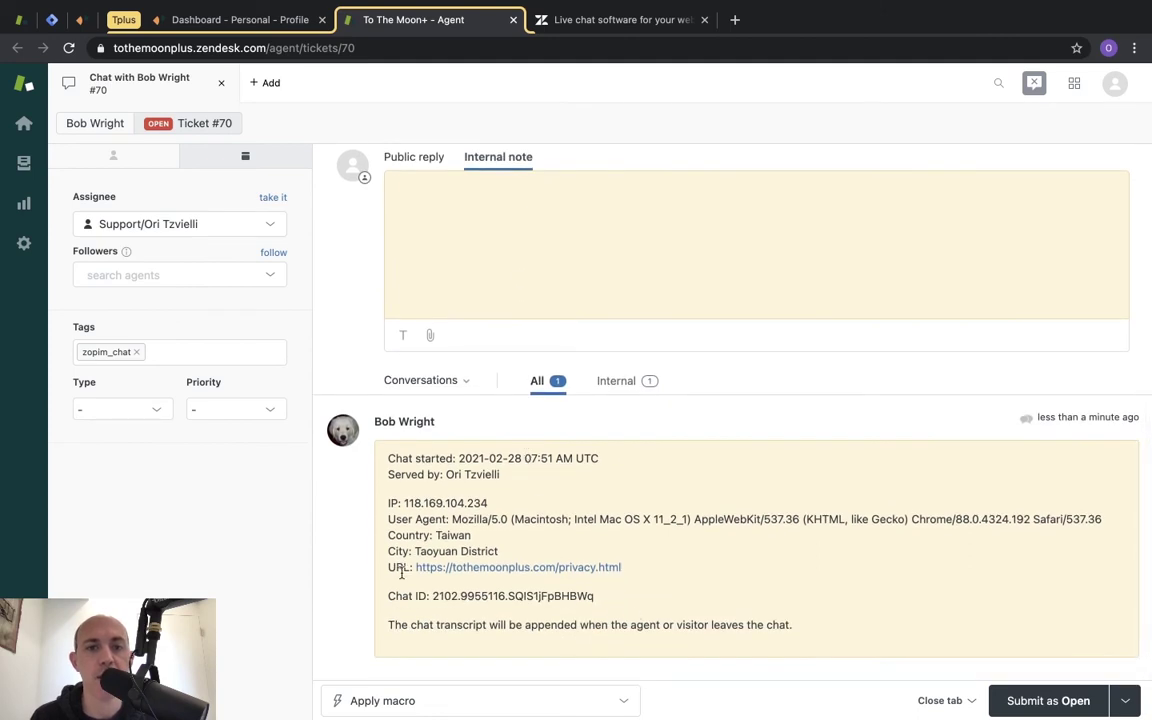
{"action": "scroll", "coordinate": [538, 532], "scroll_direction": "up", "scroll_amount": 2}
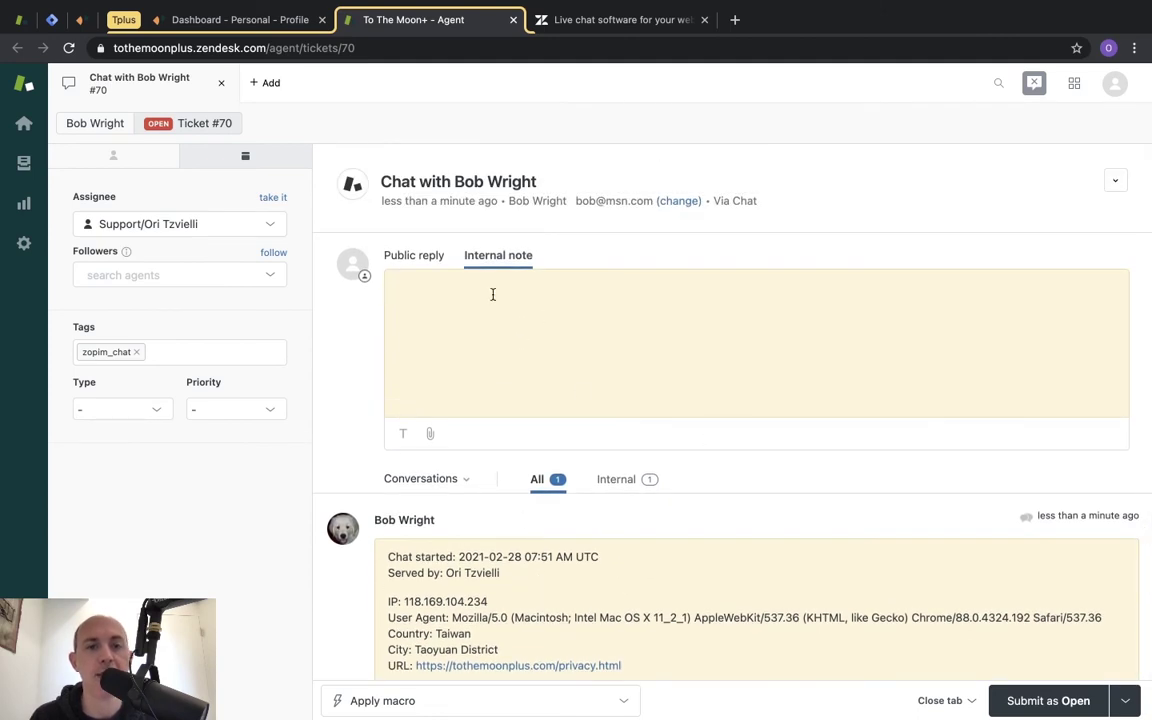
{"action": "left_click", "coordinate": [418, 258]}
{"action": "type", "text": "hi"}
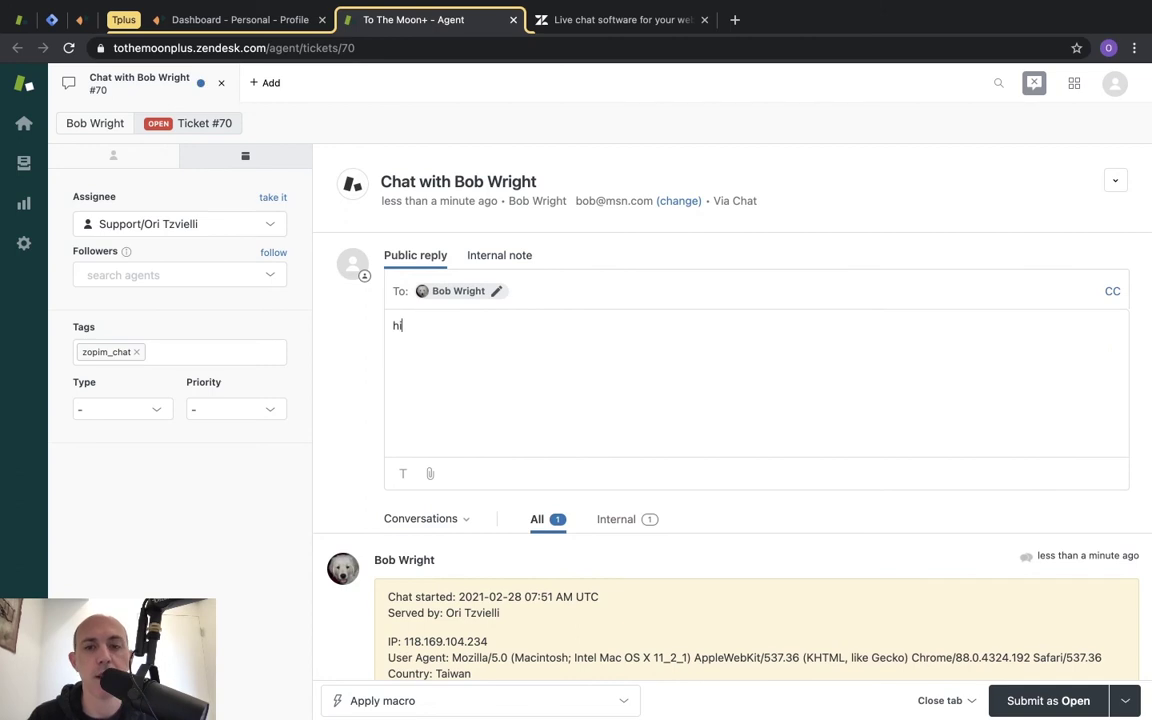
{"action": "left_click", "coordinate": [1125, 700]}
{"action": "left_click", "coordinate": [1093, 633]}
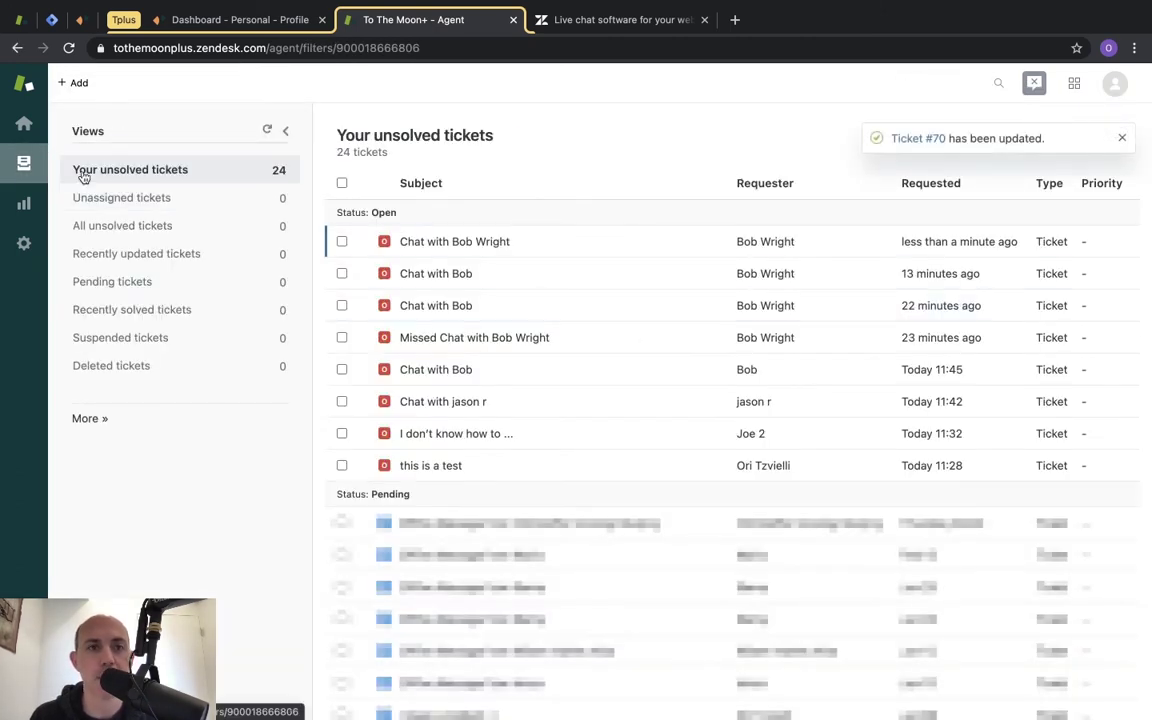
Reopen ticket #70, then move to the full-screen Gmail space.
{"action": "left_click", "coordinate": [458, 243]}
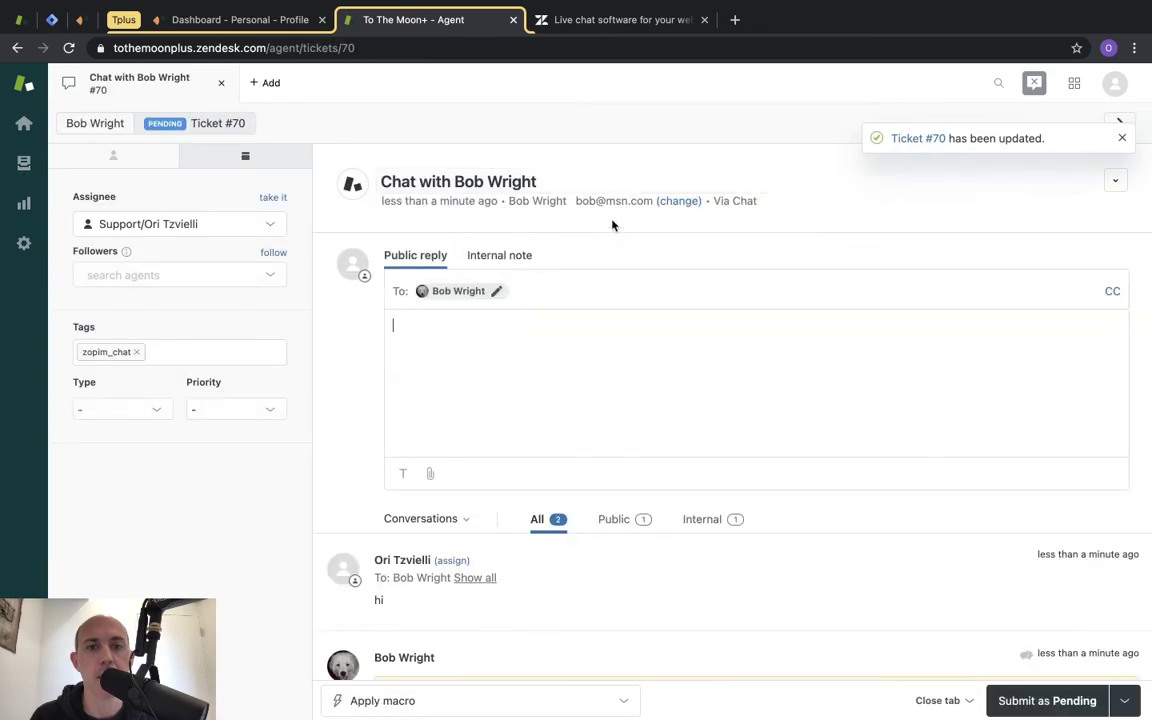
{"action": "key", "text": "ctrl+Left"}
{"action": "key", "text": "ctrl+Right"}
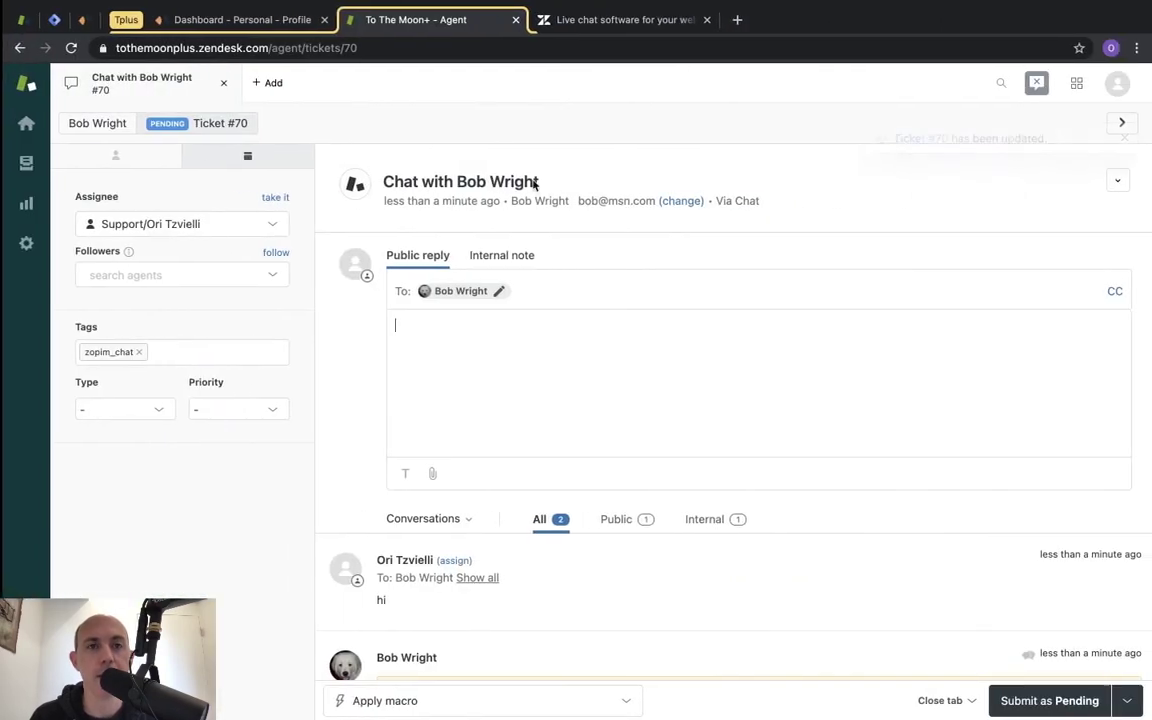
{"action": "key", "text": "ctrl+Left"}
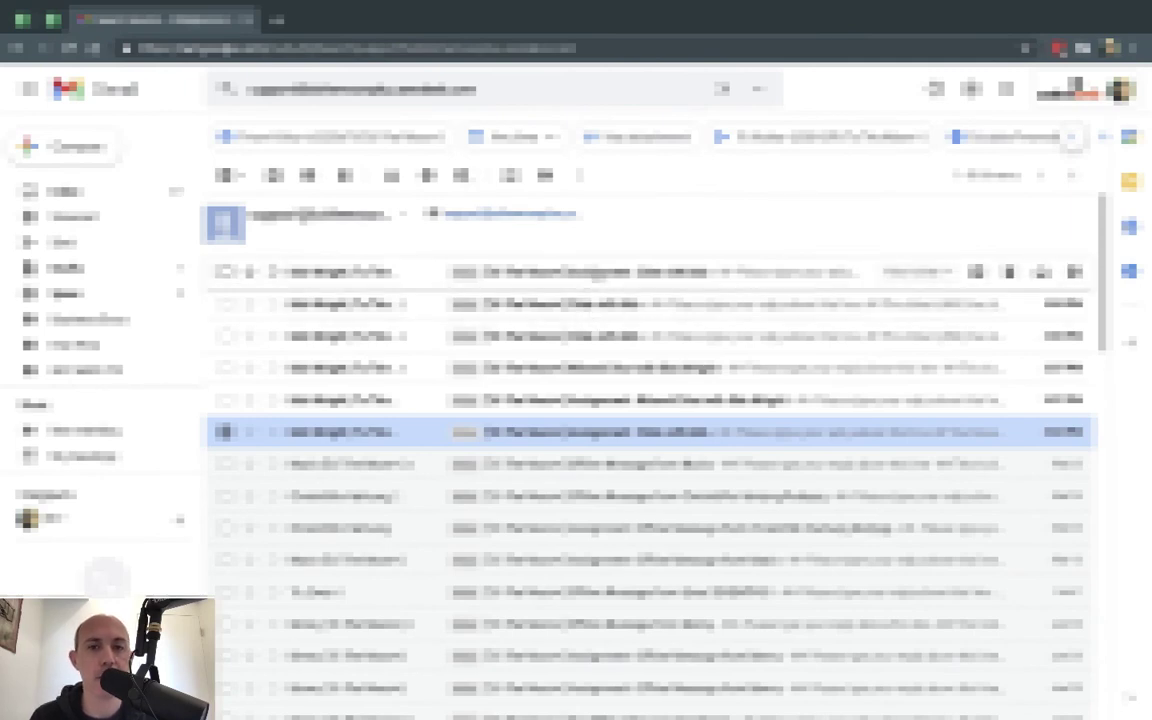
Read the Gmail assignment email for ticket #69, then return to Zendesk ticket #70.
{"action": "left_click", "coordinate": [595, 431]}
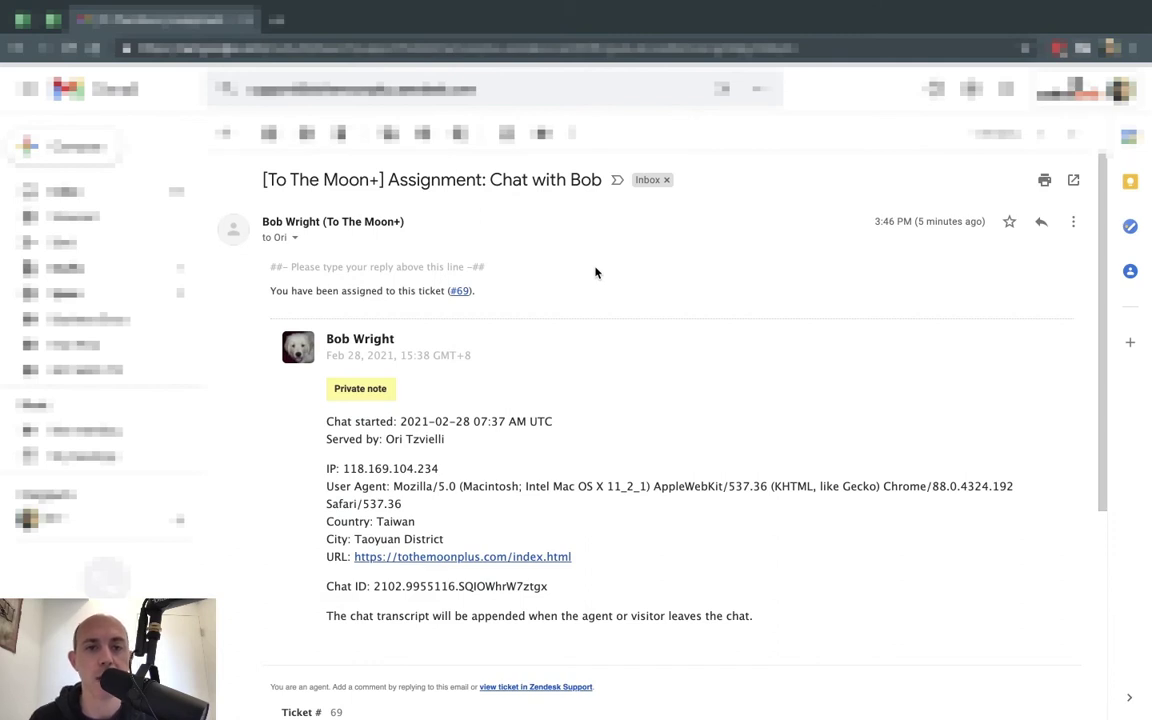
{"action": "scroll", "coordinate": [674, 442], "scroll_direction": "down", "scroll_amount": 5}
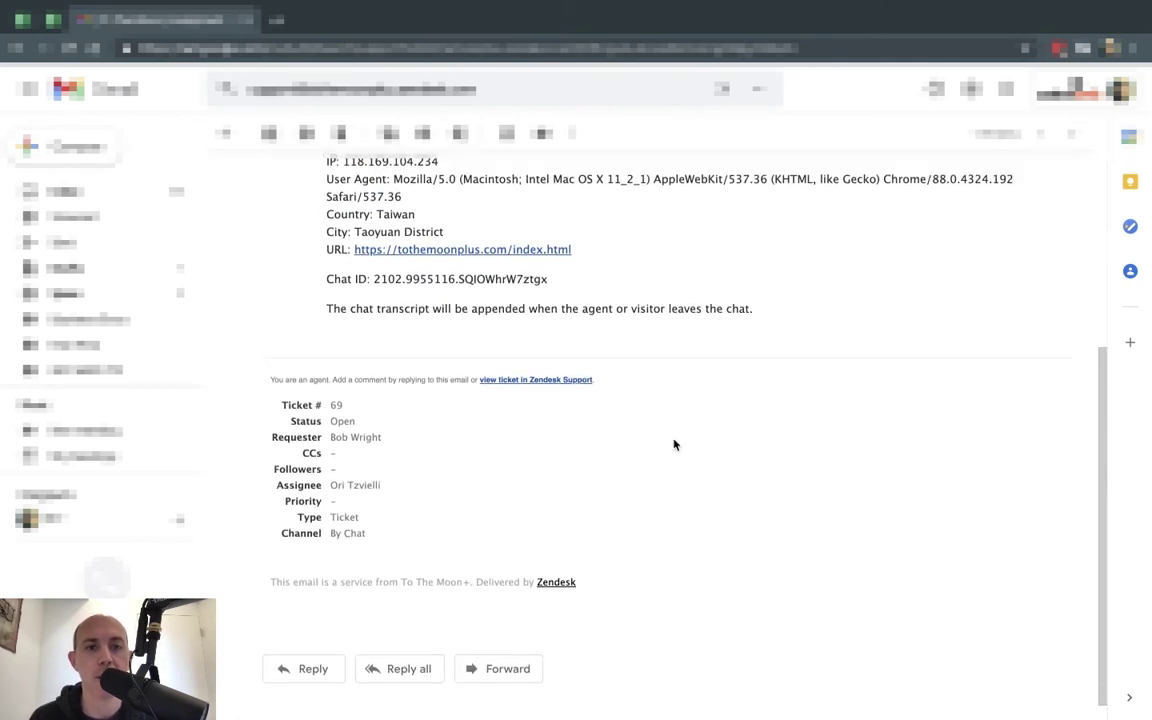
{"action": "scroll", "coordinate": [674, 444], "scroll_direction": "up", "scroll_amount": 3}
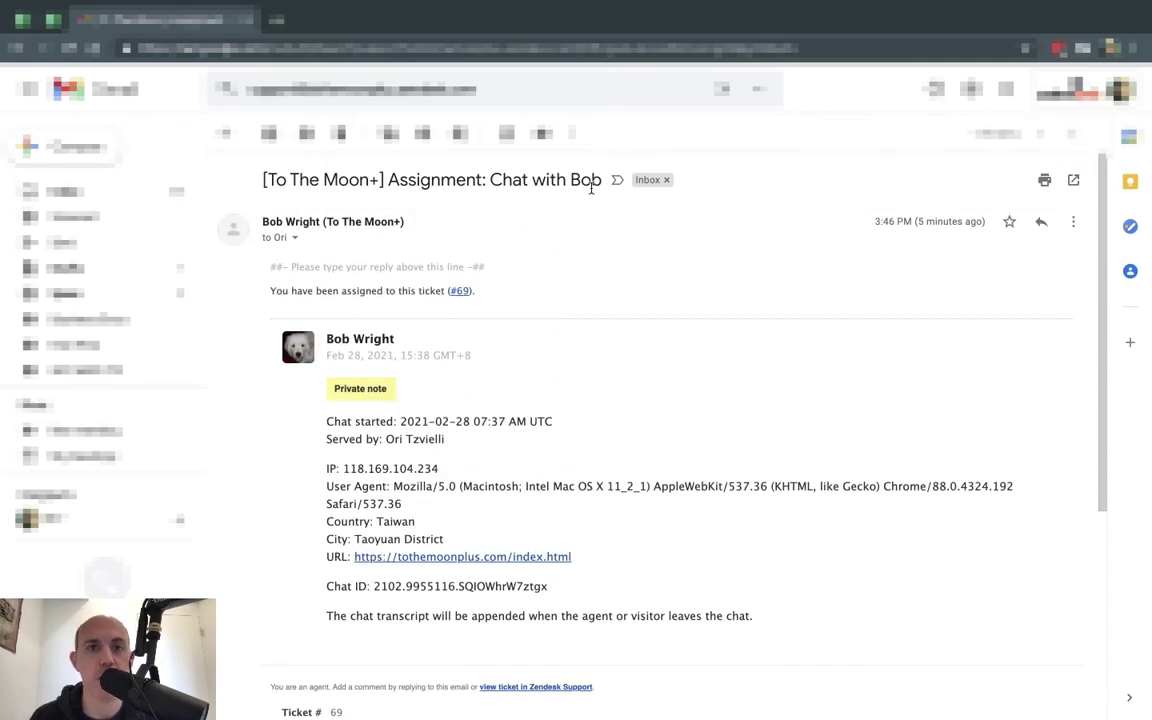
{"action": "key", "text": "ctrl+Right"}
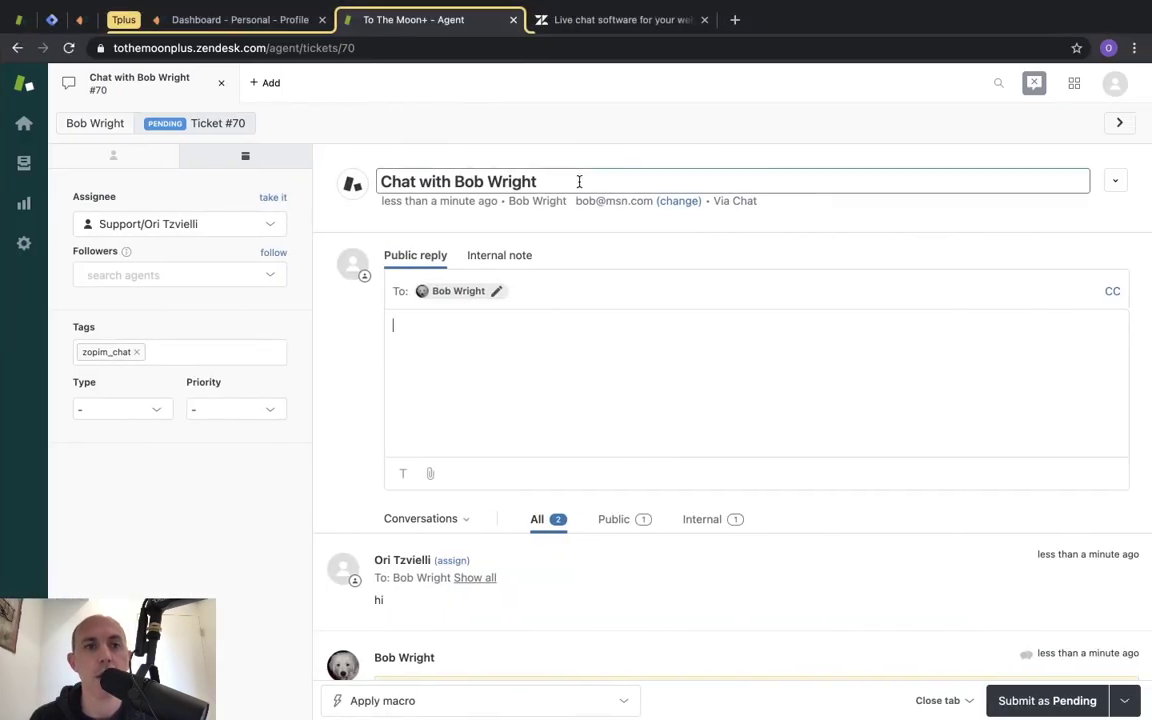
From the agent dashboard, send the visitor a rating request with a smirking-face emoji.
{"action": "left_click", "coordinate": [248, 22]}
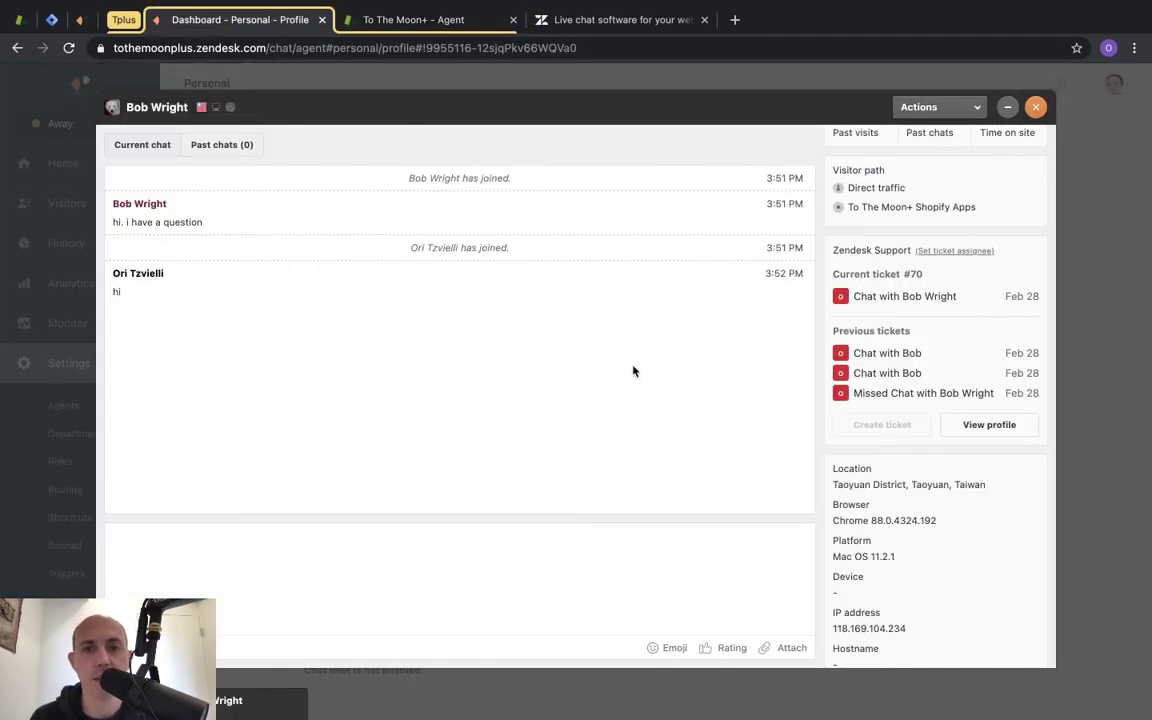
{"action": "left_click", "coordinate": [663, 648]}
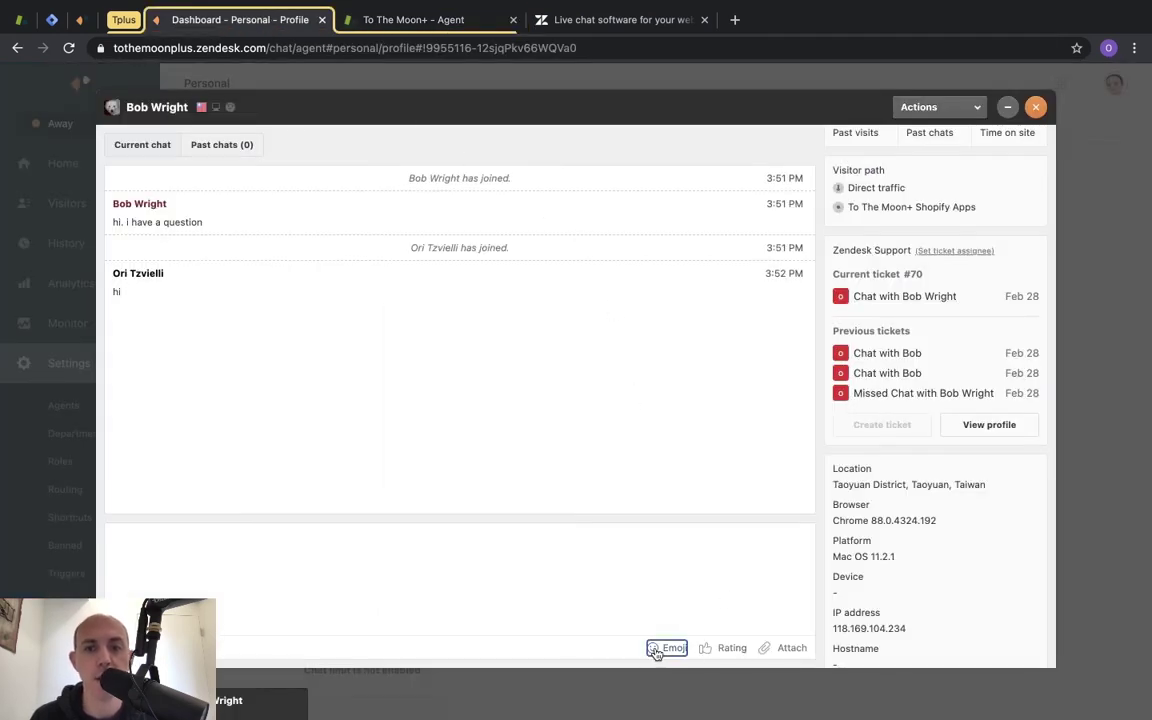
{"action": "left_click", "coordinate": [634, 520]}
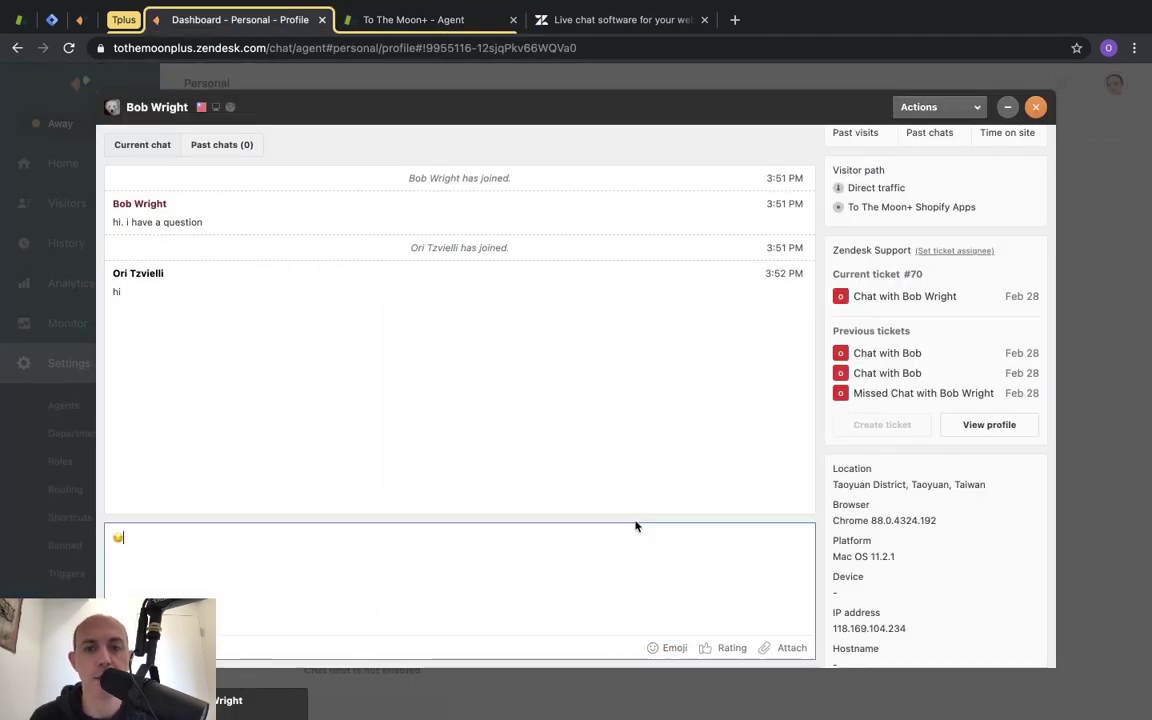
{"action": "left_click", "coordinate": [733, 650]}
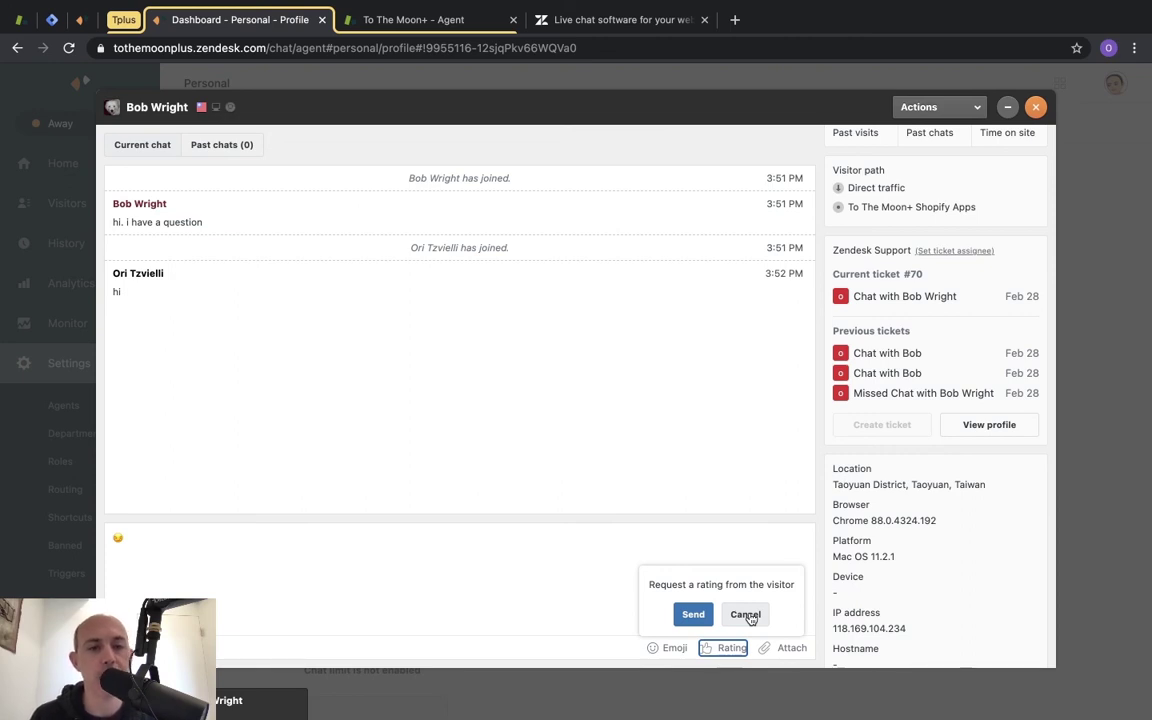
{"action": "left_click", "coordinate": [690, 618]}
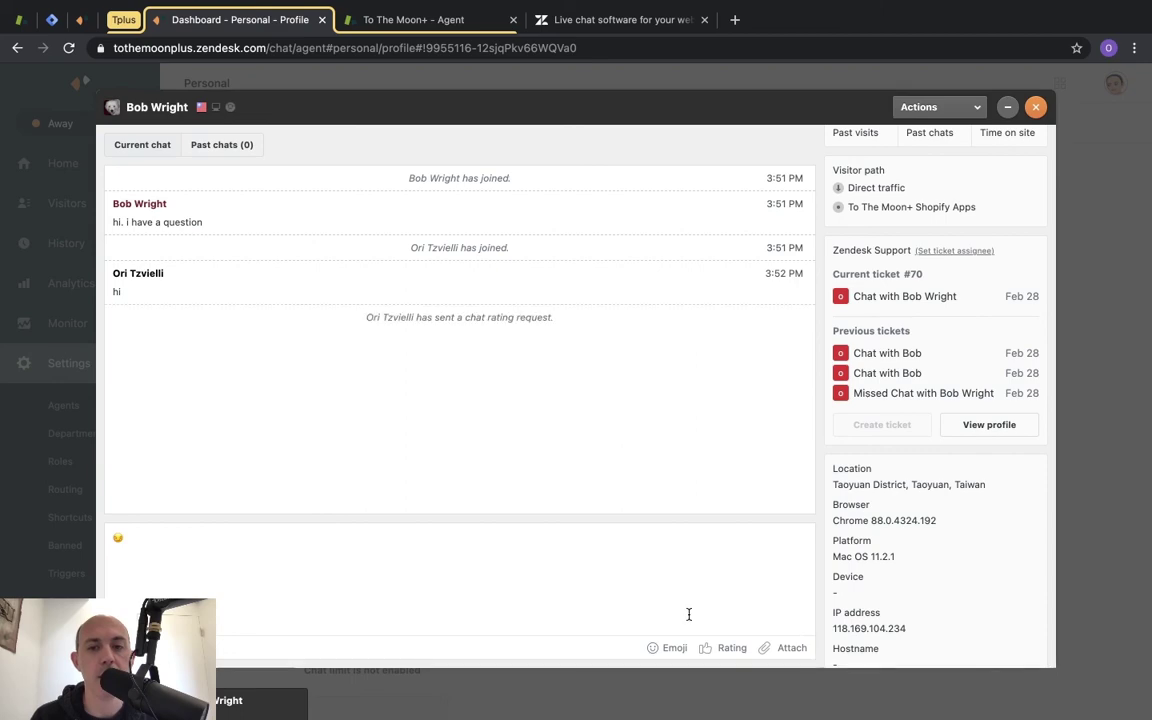
{"action": "key", "text": "super+grave"}
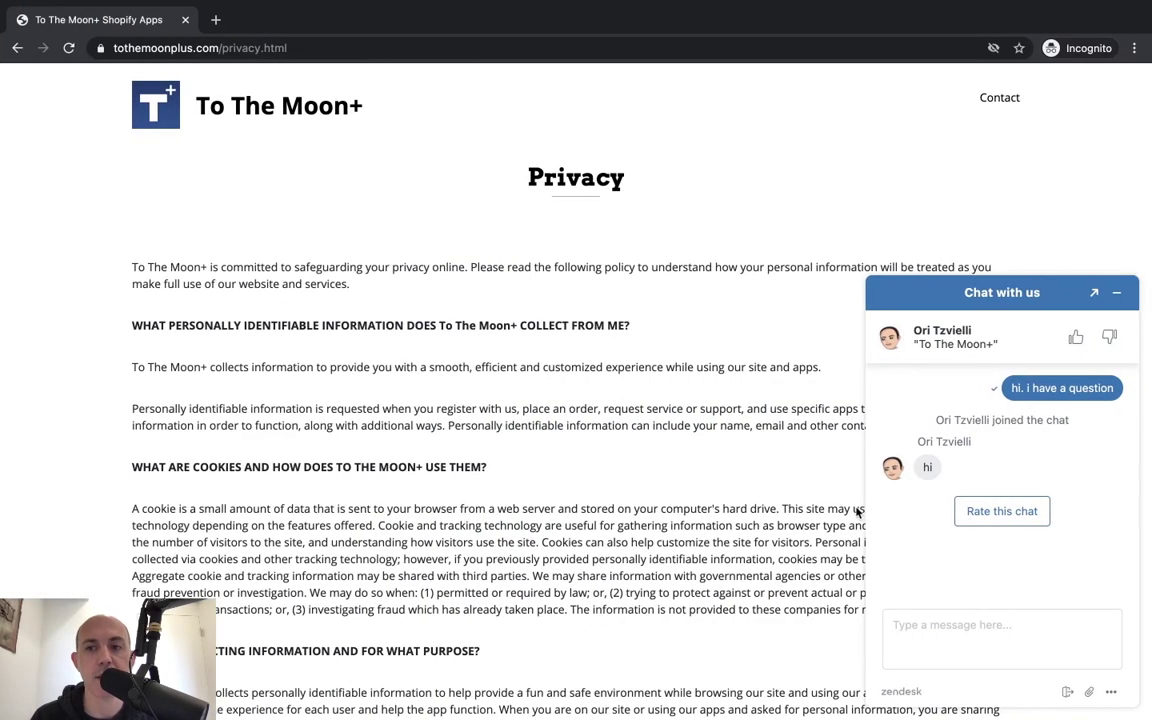
As the visitor, rate the chat thumbs-up with the comment 'was very helpful'.
{"action": "left_click", "coordinate": [1003, 511]}
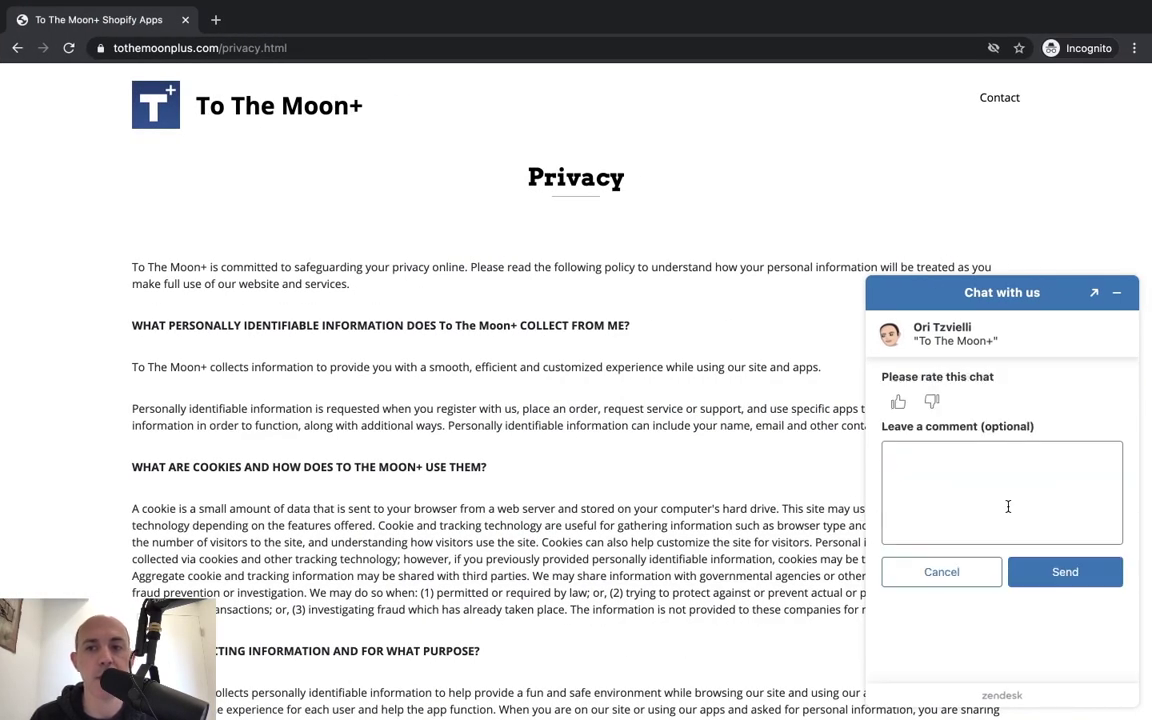
{"action": "left_click", "coordinate": [898, 401]}
{"action": "left_click", "coordinate": [947, 477]}
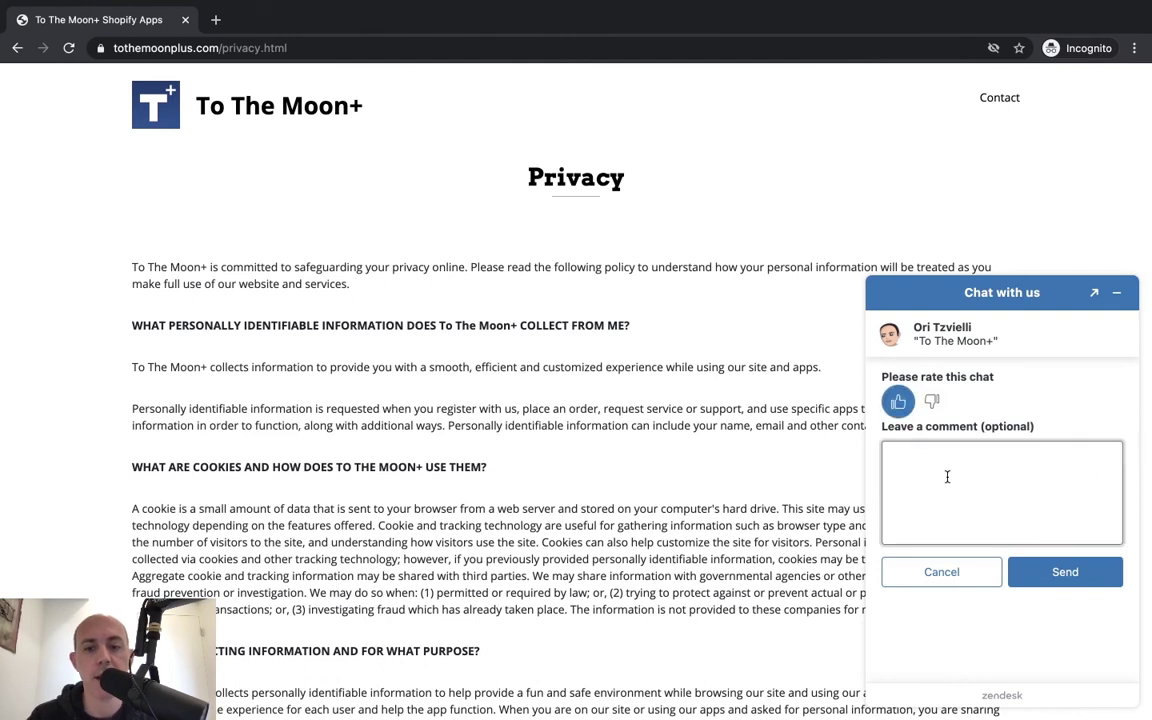
{"action": "type", "text": "was very helpful"}
{"action": "left_click", "coordinate": [1051, 578]}
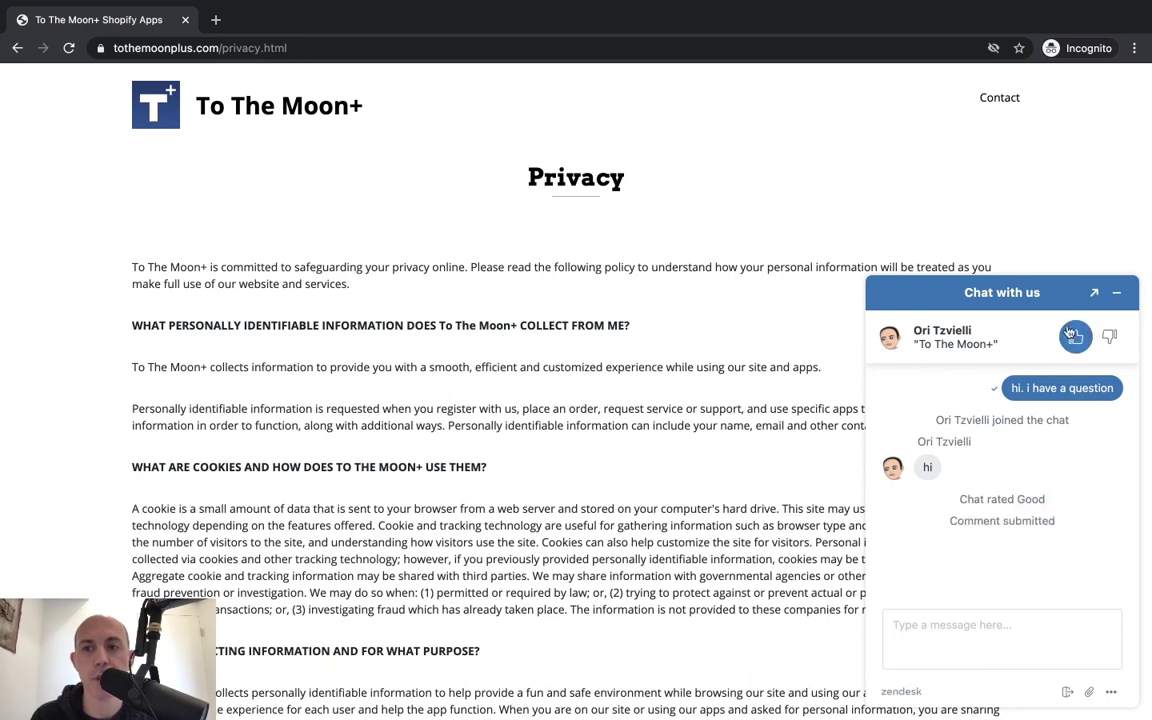
{"action": "key", "text": "super+grave"}
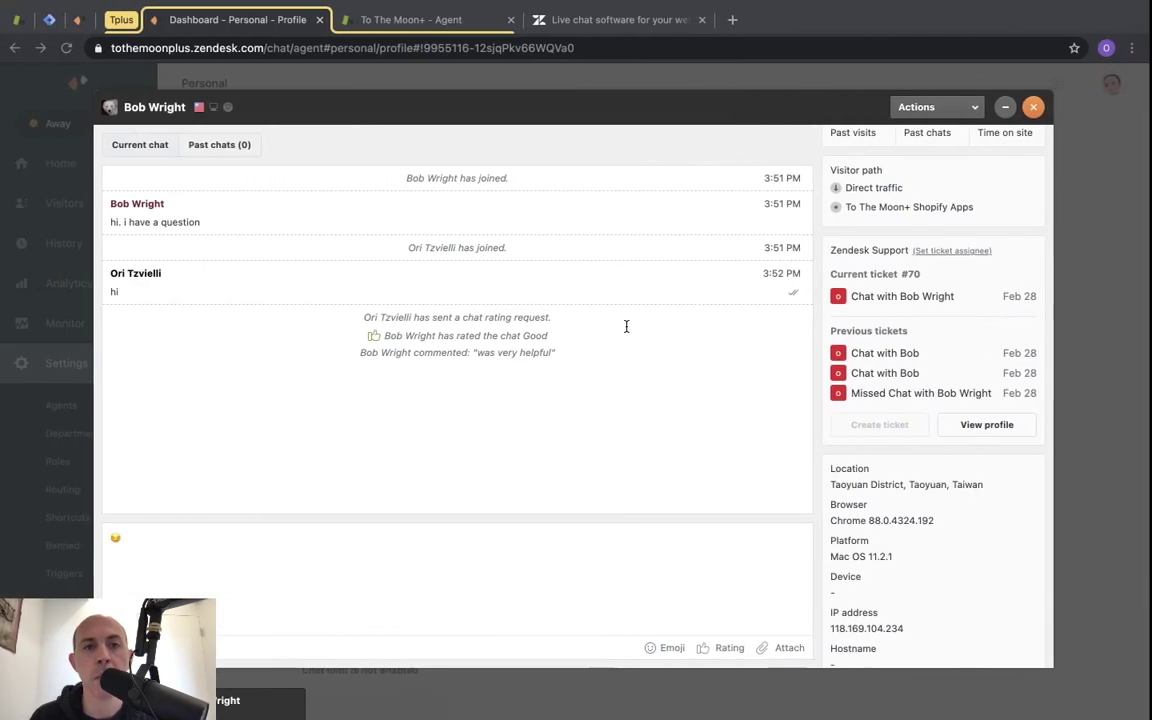
Start a department transfer, look over the departments, then cancel it keeping Returns.
{"action": "left_click", "coordinate": [938, 107]}
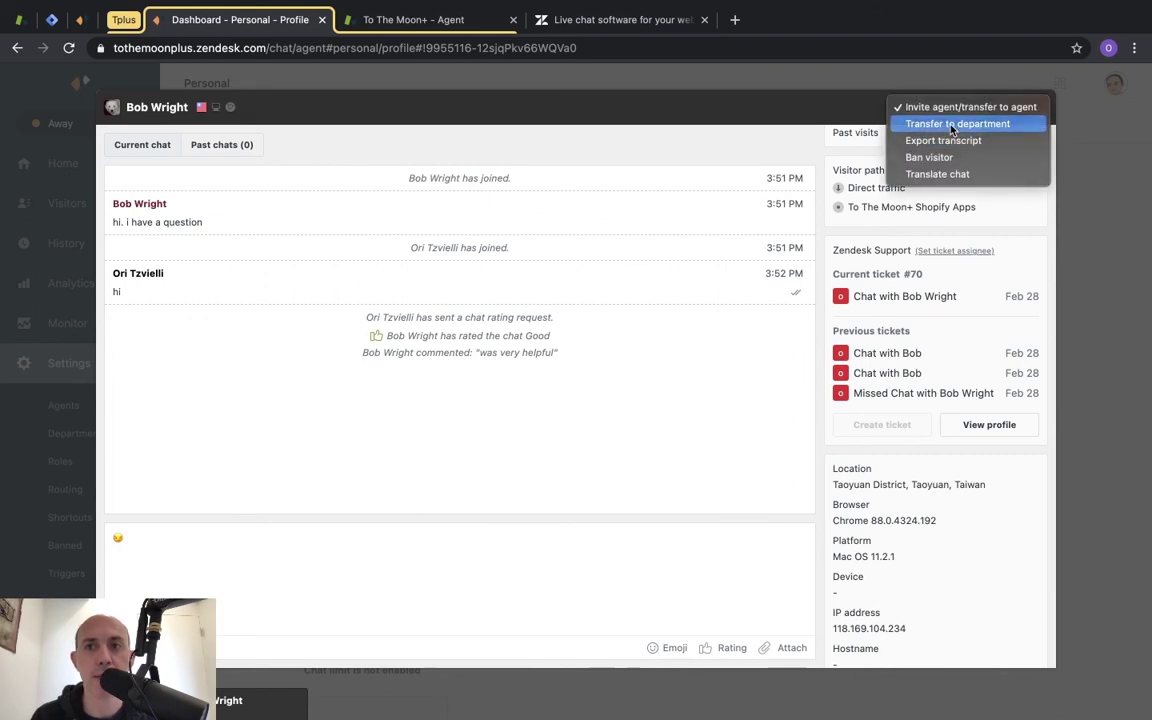
{"action": "left_click", "coordinate": [944, 123]}
{"action": "left_click", "coordinate": [631, 381]}
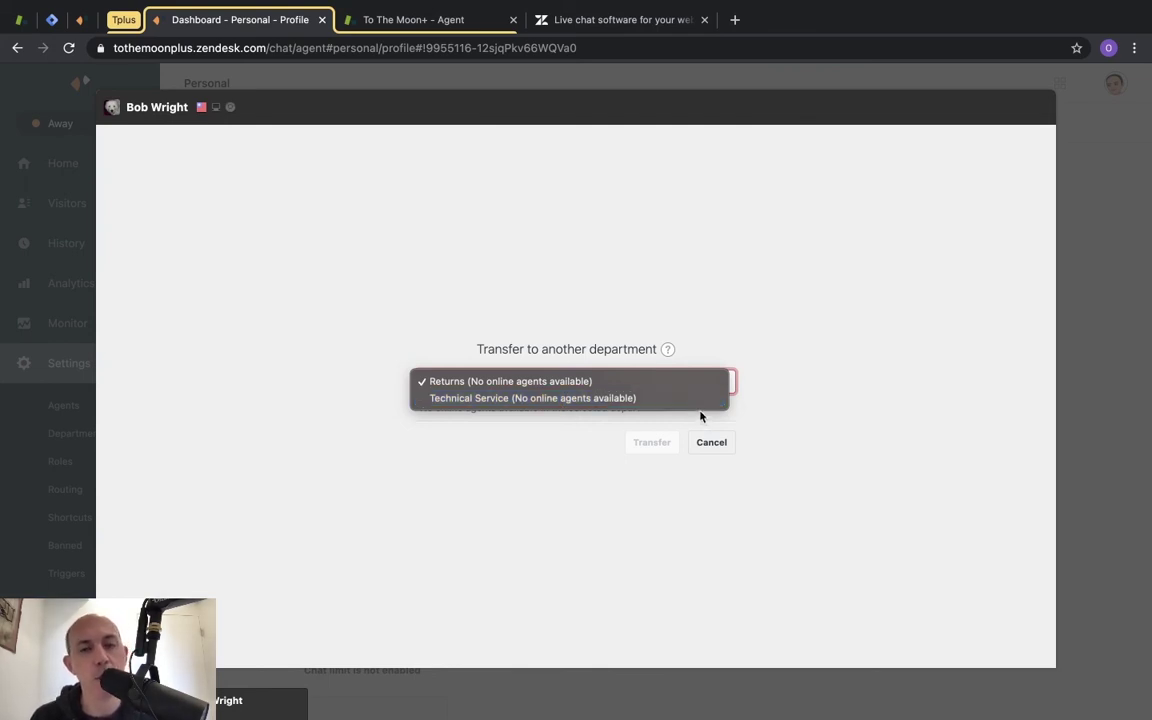
{"action": "left_click", "coordinate": [700, 416]}
{"action": "left_click", "coordinate": [600, 381]}
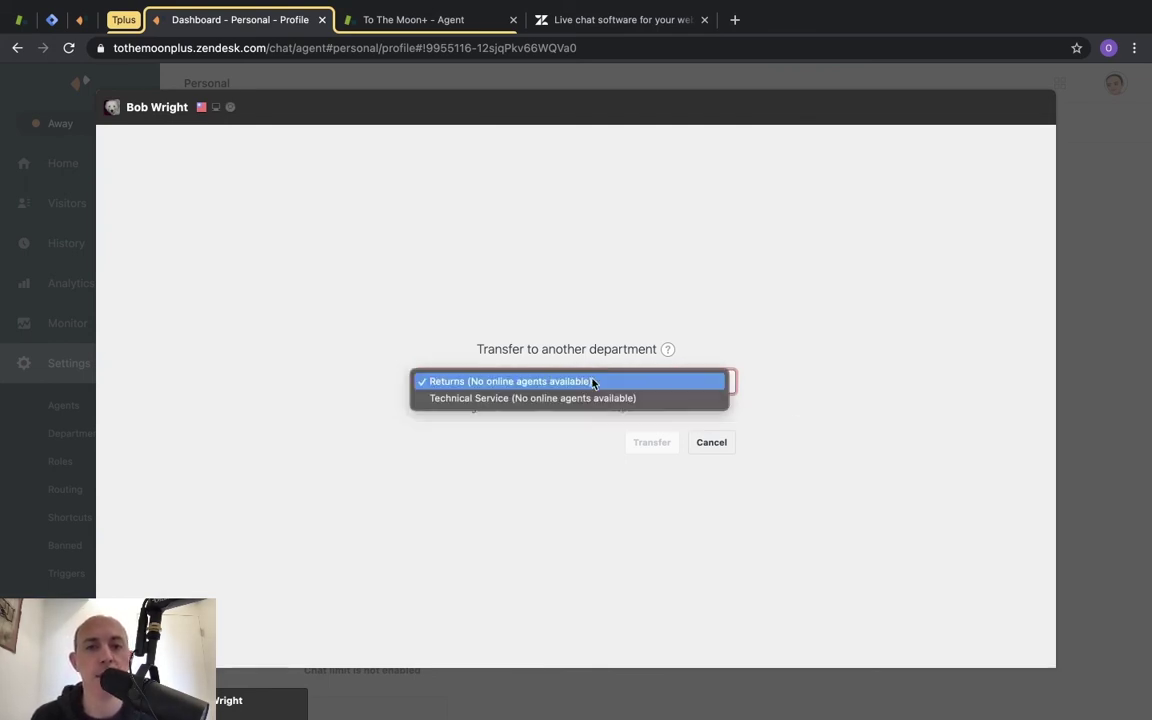
{"action": "left_click", "coordinate": [720, 447]}
{"action": "left_click", "coordinate": [721, 447]}
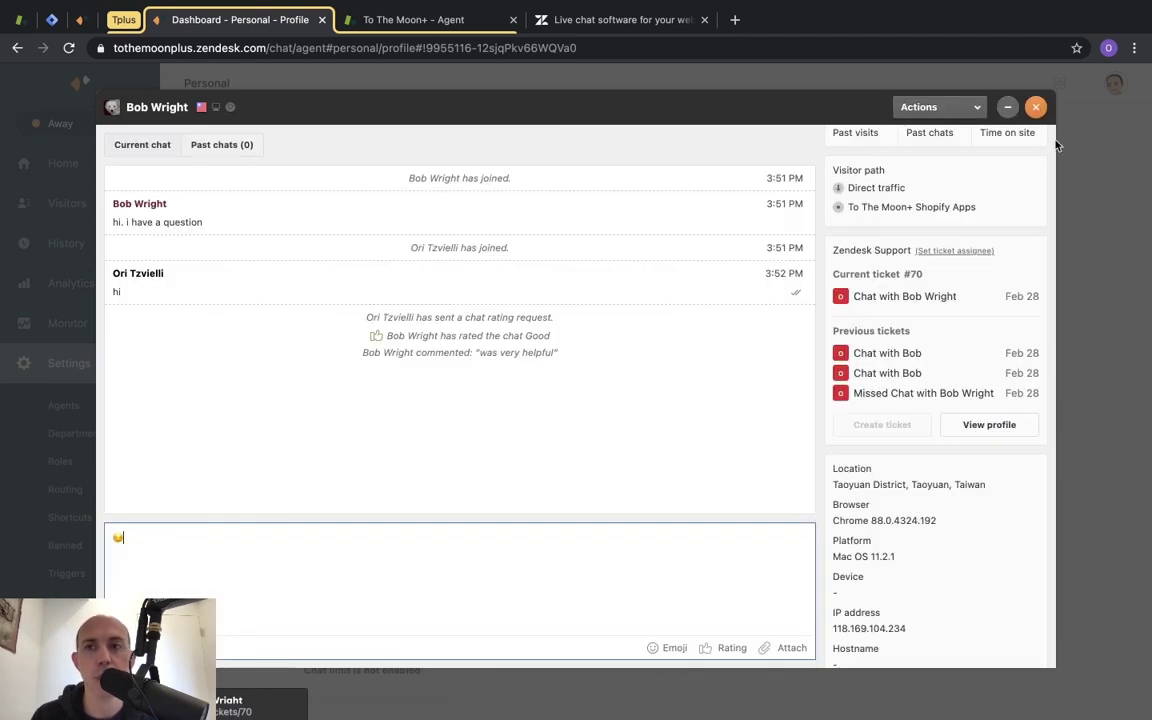
Tag the chat 'customer', replacing the initially typed 'returns' tag.
{"action": "scroll", "coordinate": [940, 224], "scroll_direction": "up", "scroll_amount": 5}
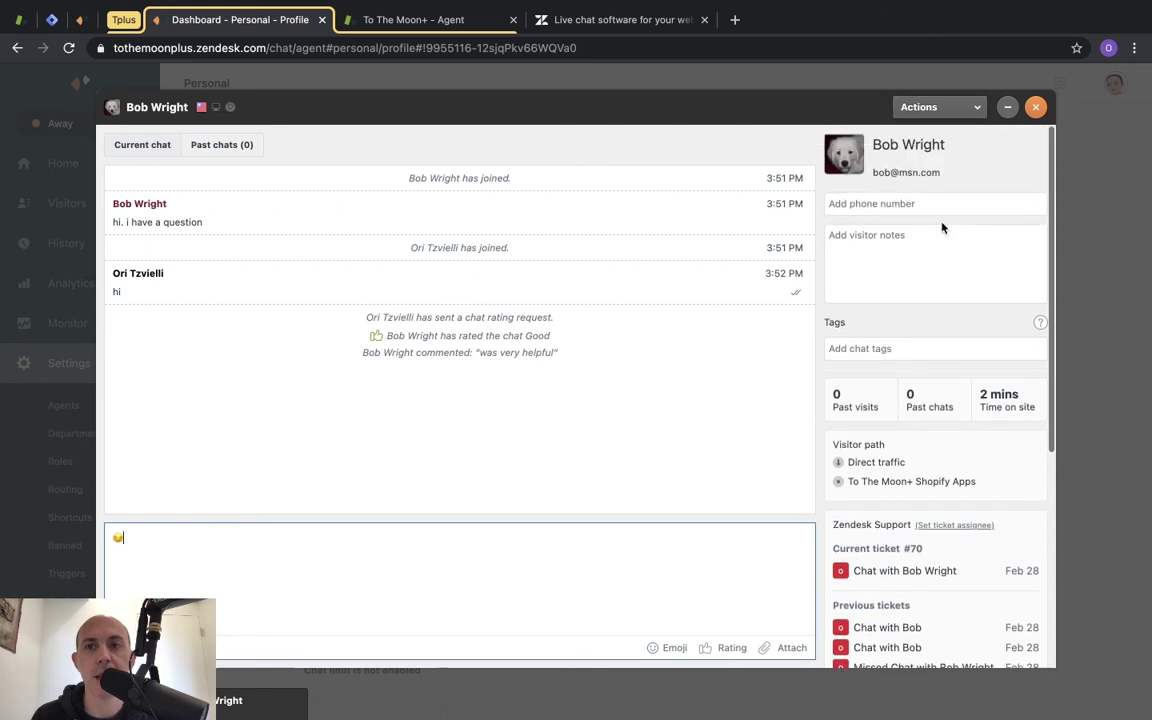
{"action": "left_click", "coordinate": [914, 346]}
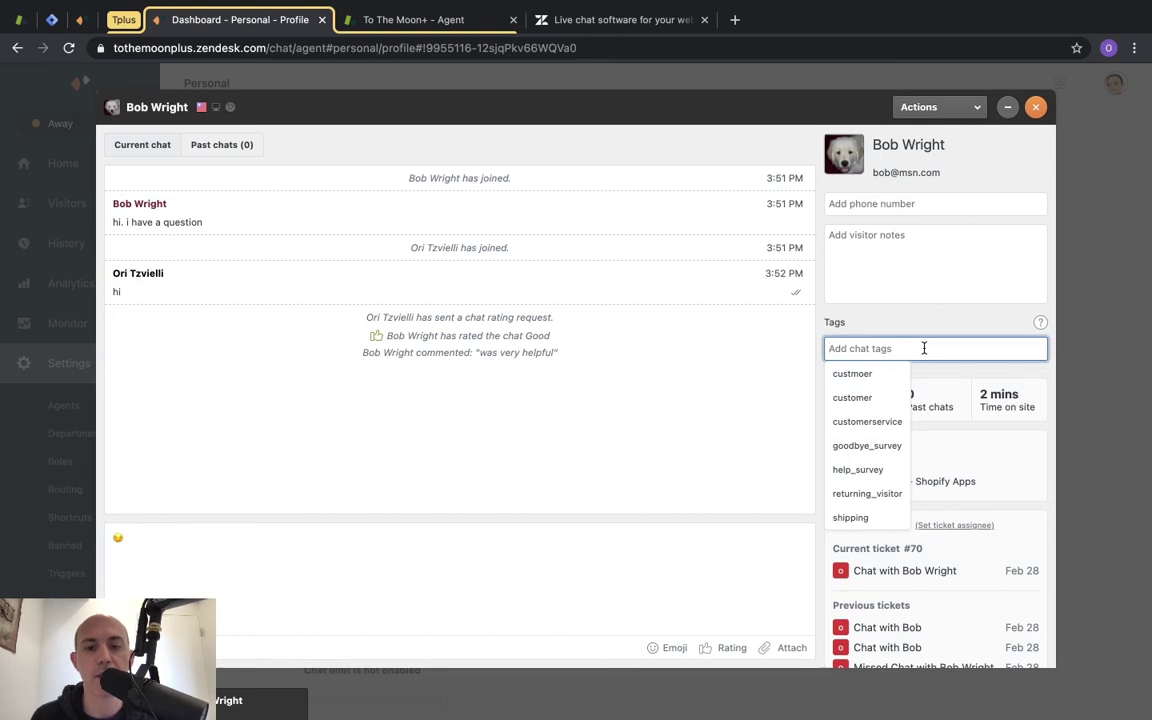
{"action": "type", "text": "returns"}
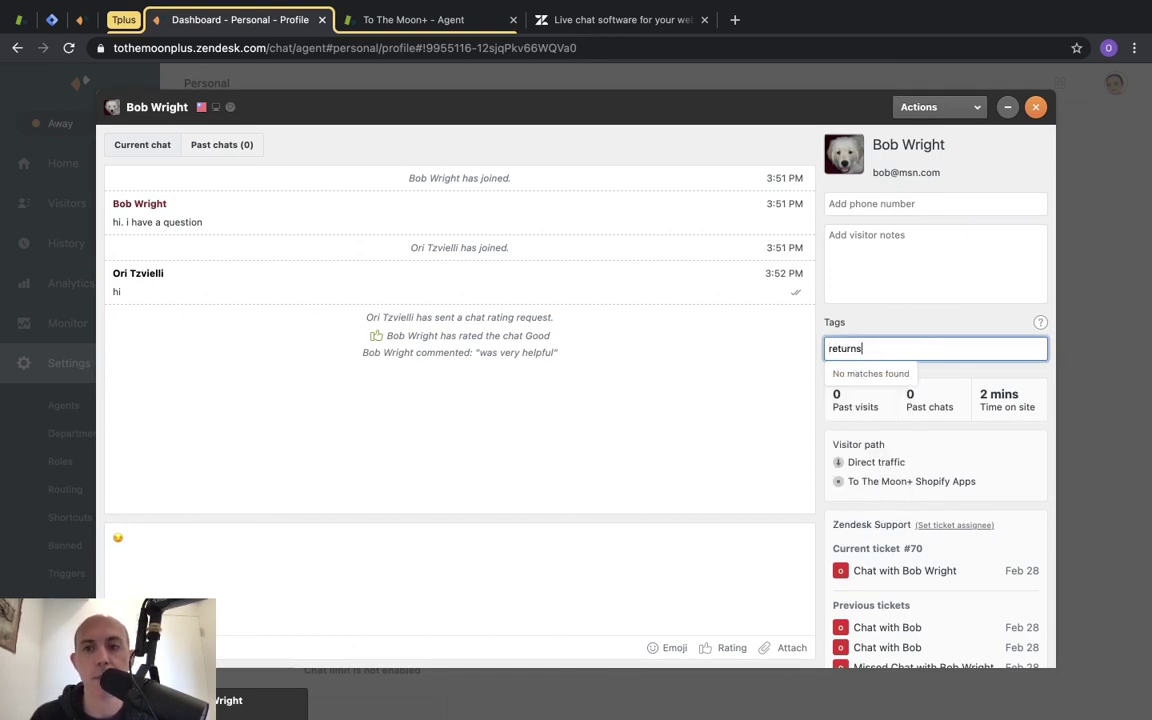
{"action": "double_click", "coordinate": [921, 348]}
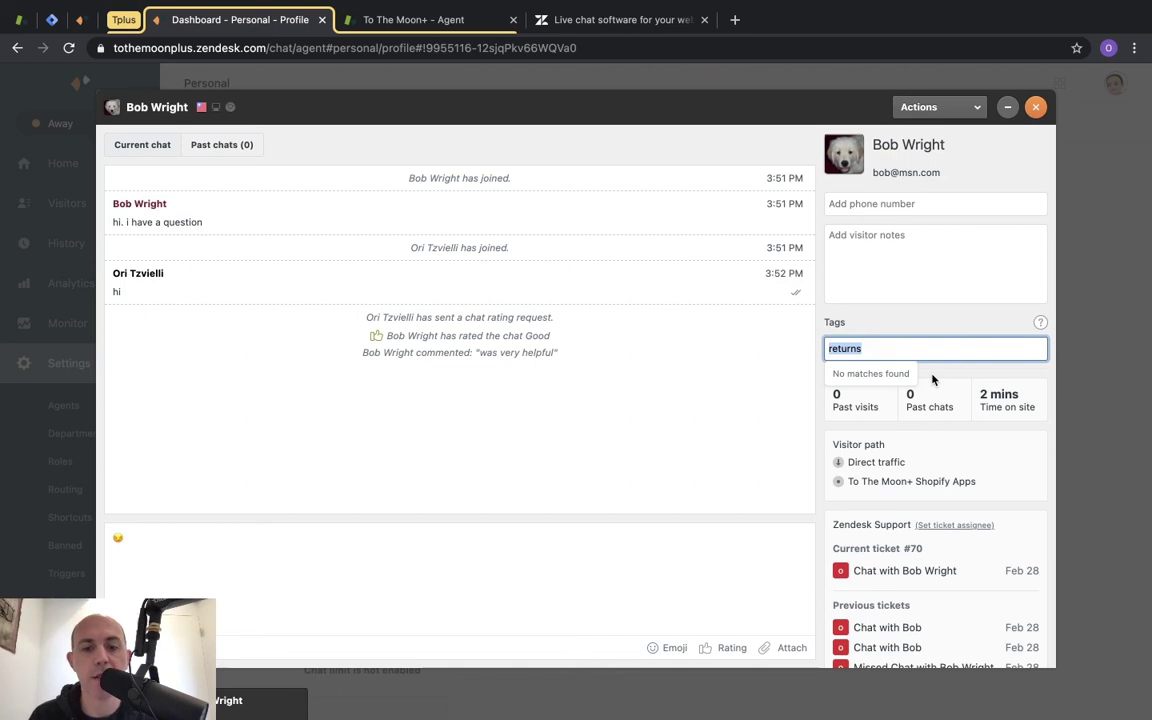
{"action": "key", "text": "BackSpace"}
{"action": "type", "text": "cu"}
{"action": "left_click", "coordinate": [874, 401]}
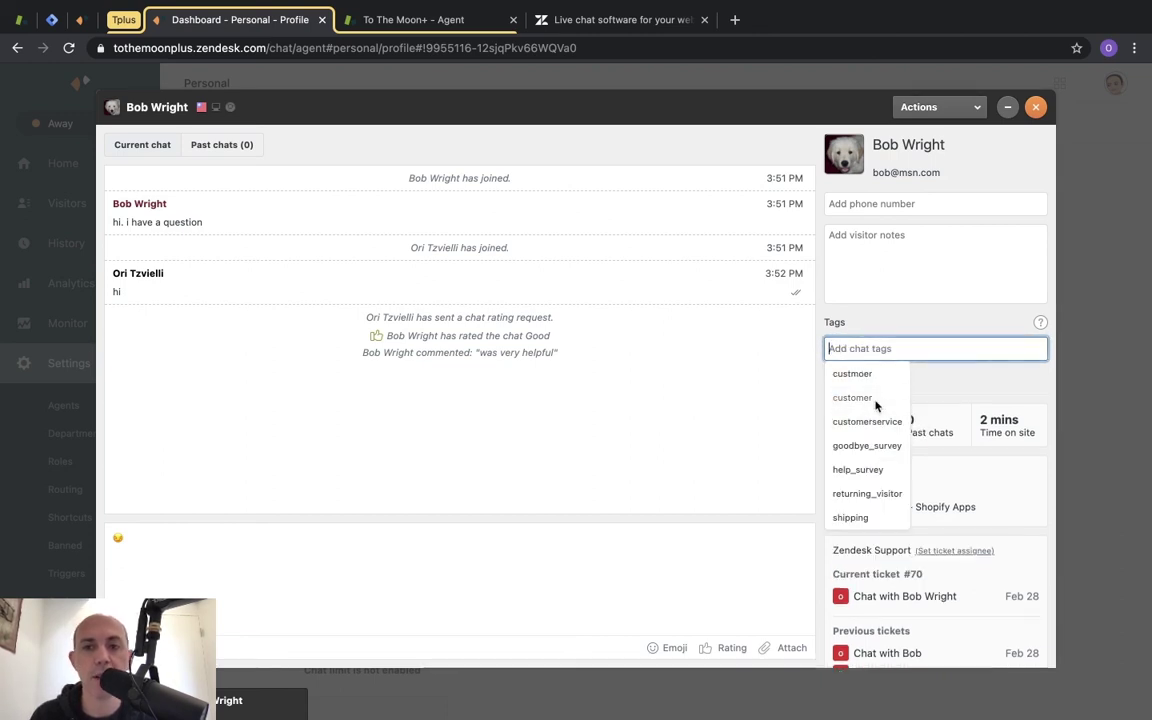
{"action": "left_click", "coordinate": [998, 370]}
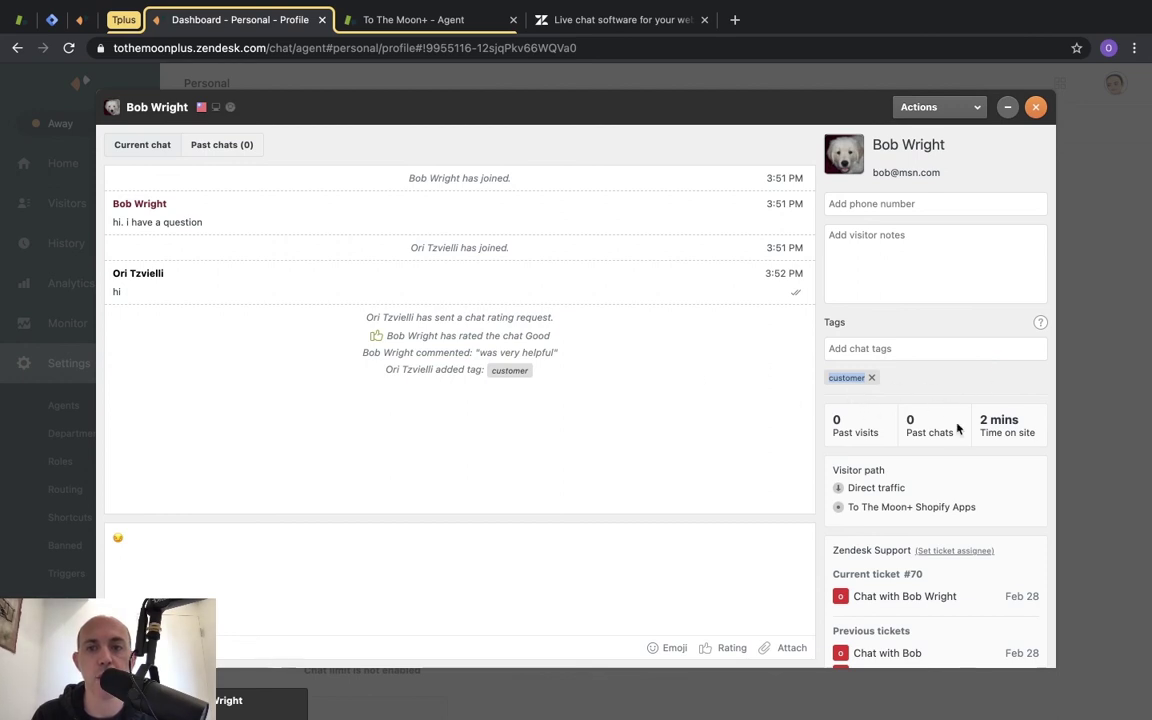
{"action": "scroll", "coordinate": [956, 425], "scroll_direction": "down", "scroll_amount": 5}
{"action": "scroll", "coordinate": [957, 428], "scroll_direction": "up", "scroll_amount": 4}
{"action": "scroll", "coordinate": [957, 428], "scroll_direction": "up", "scroll_amount": 2}
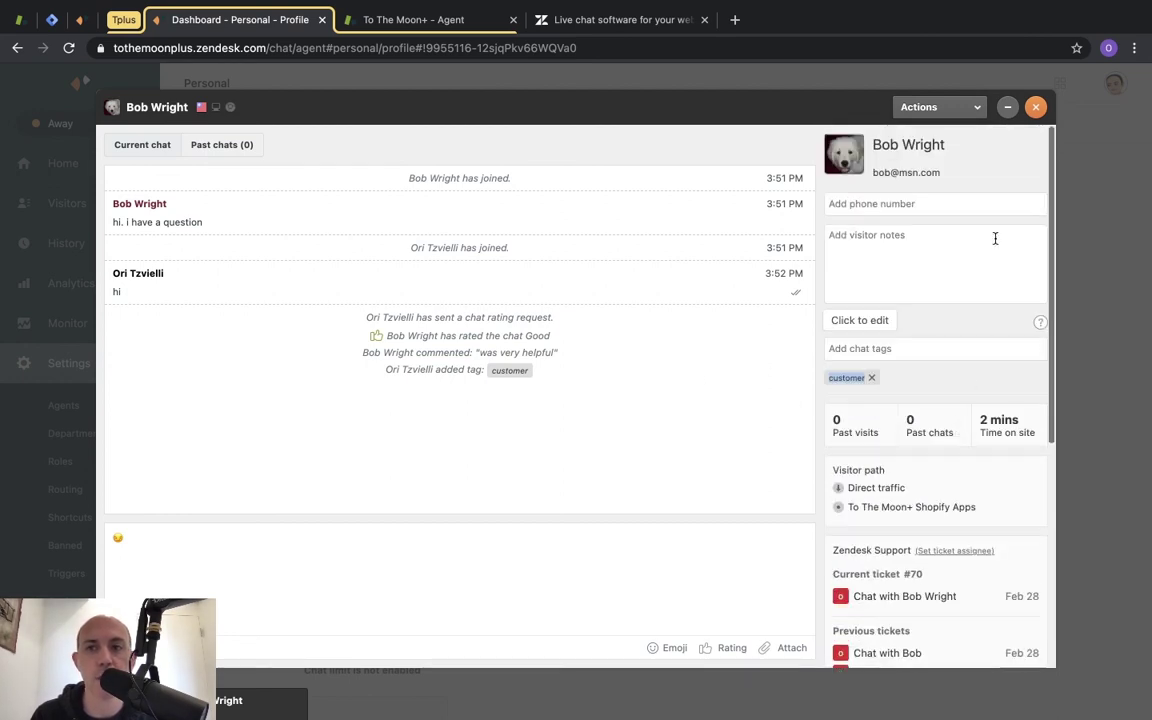
Glance at the visitor's past chats, then end the current chat.
{"action": "left_click", "coordinate": [230, 145]}
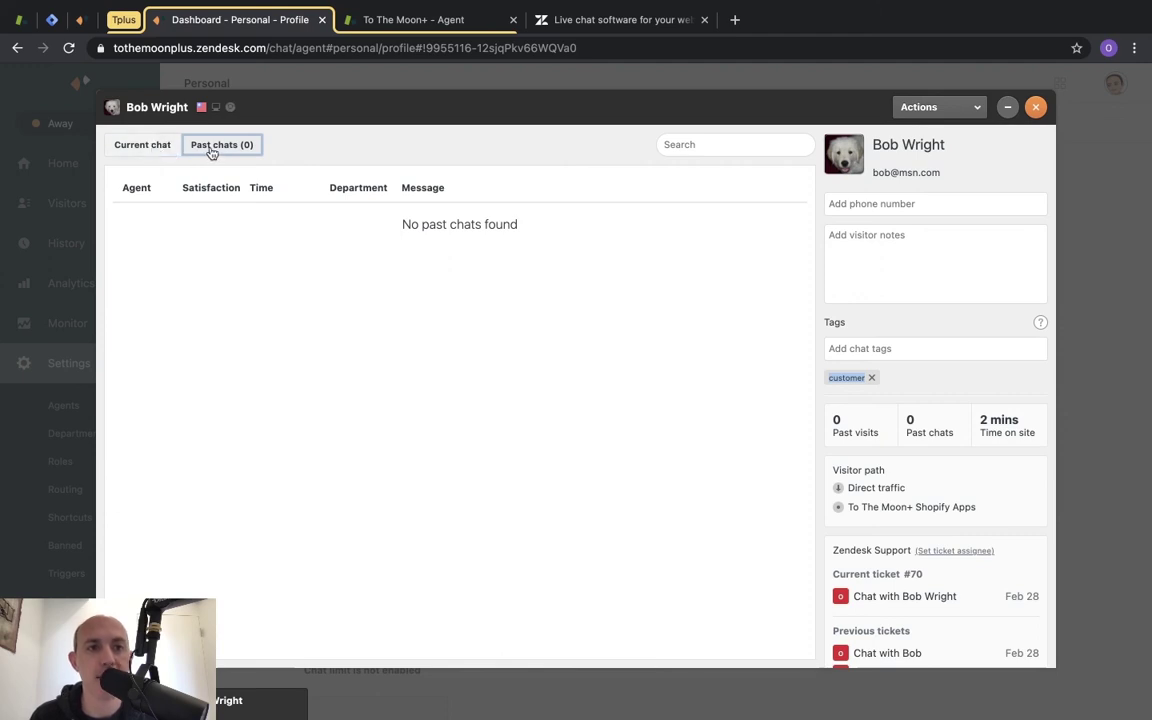
{"action": "left_click", "coordinate": [145, 146]}
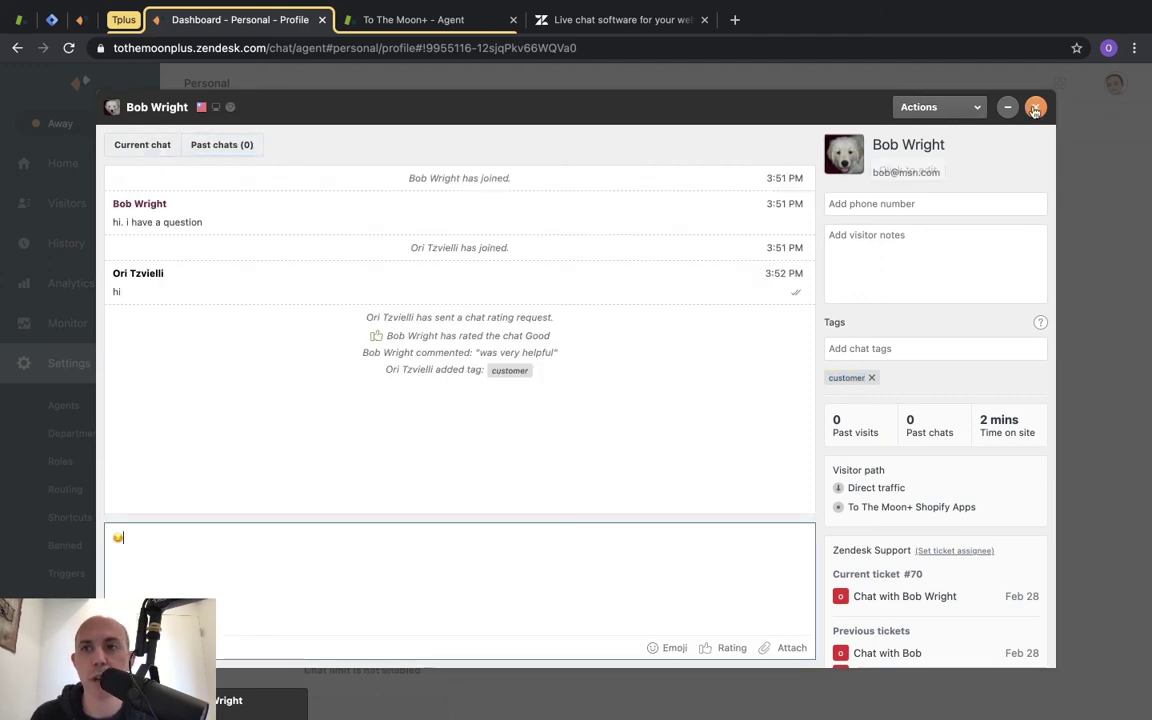
{"action": "left_click", "coordinate": [1036, 108]}
{"action": "left_click", "coordinate": [680, 429]}
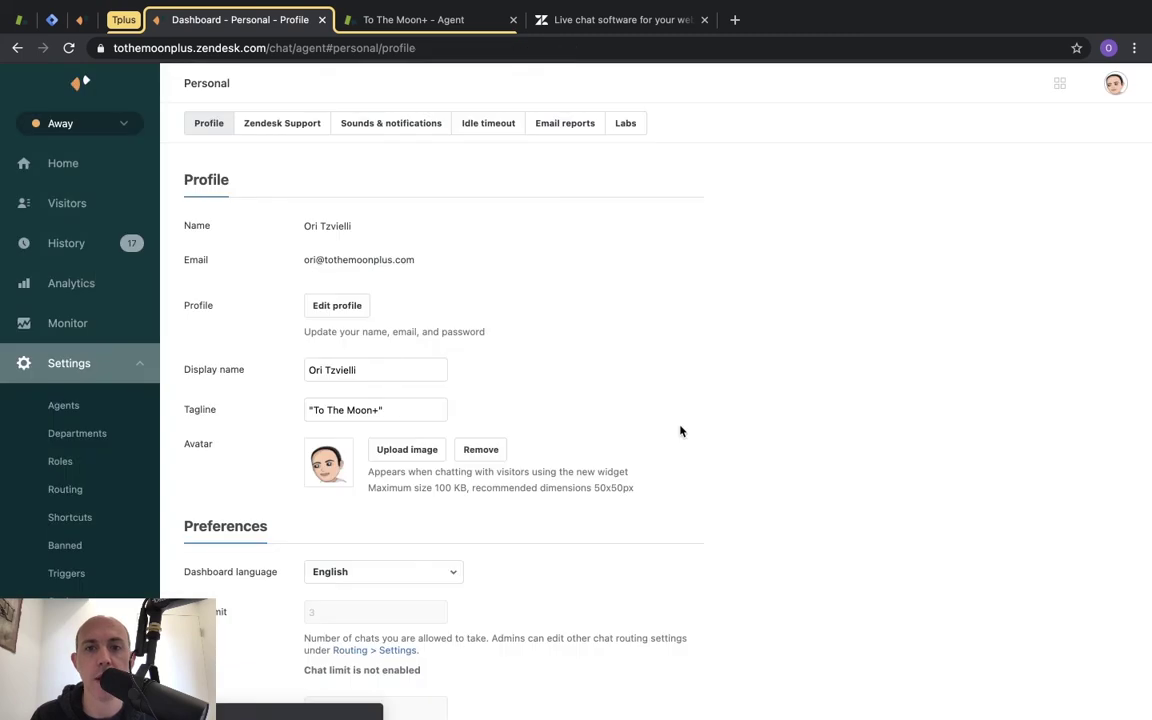
Open the visitor's chat from the Visitors list, starting from the Home dashboard.
{"action": "left_click", "coordinate": [119, 174]}
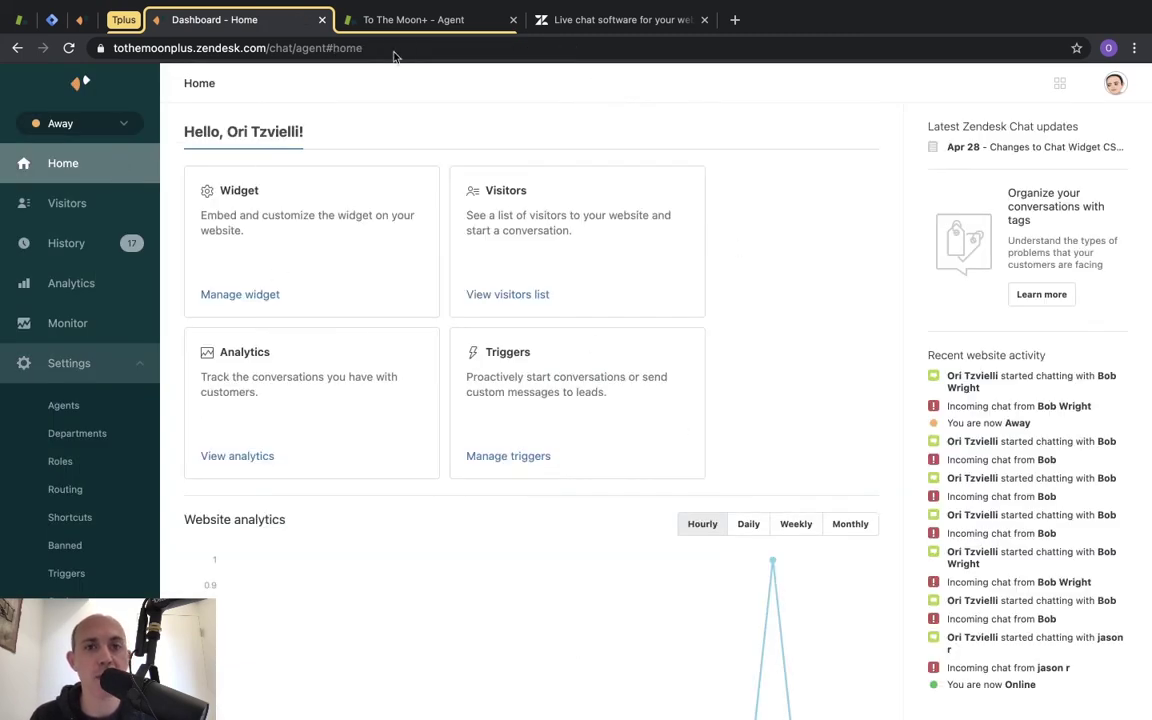
{"action": "scroll", "coordinate": [808, 434], "scroll_direction": "down", "scroll_amount": 3}
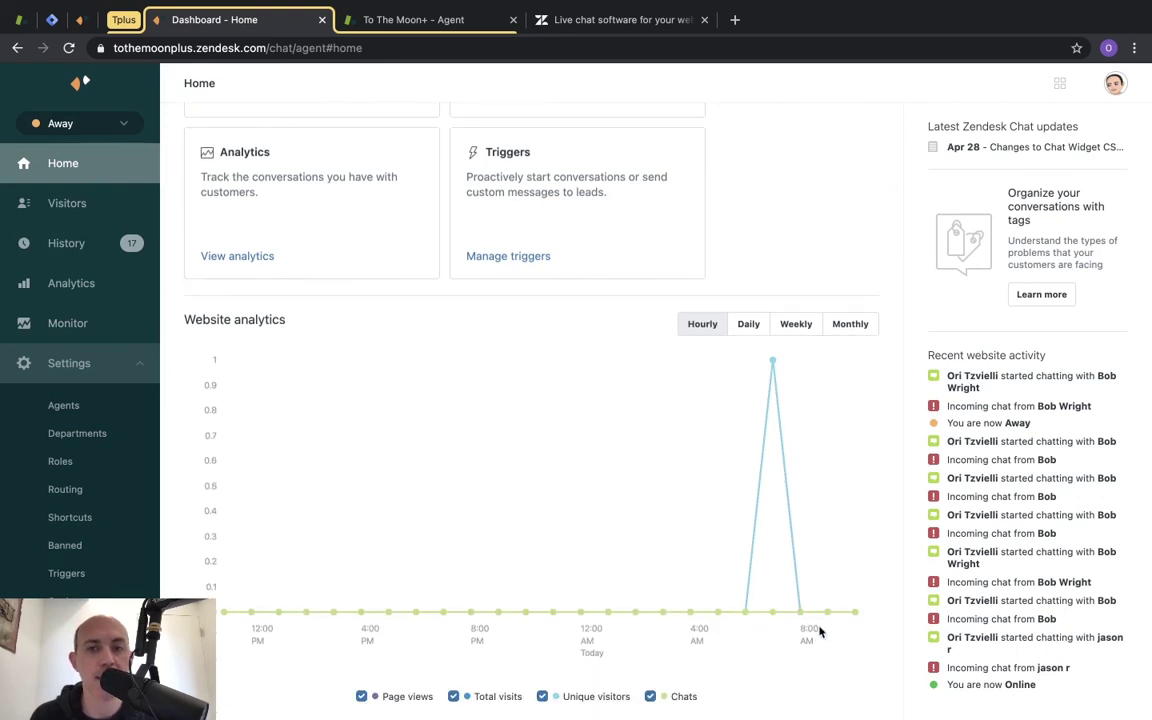
{"action": "scroll", "coordinate": [823, 396], "scroll_direction": "up", "scroll_amount": 3}
{"action": "left_click", "coordinate": [72, 206]}
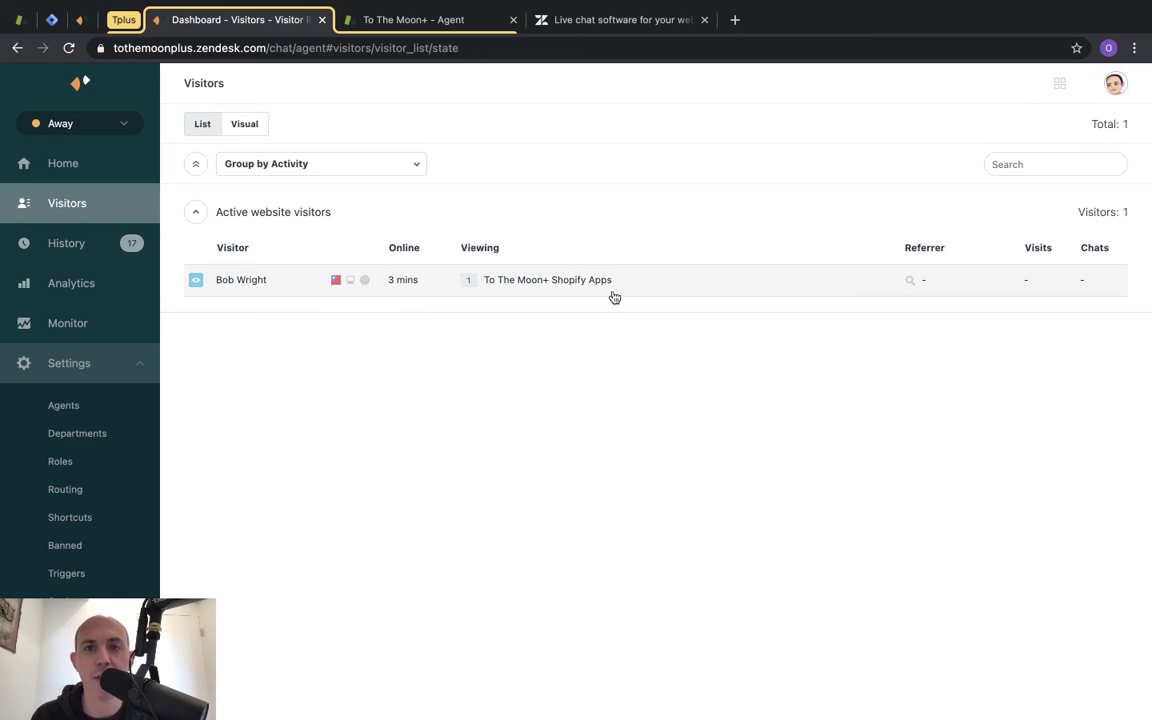
{"action": "left_click", "coordinate": [246, 286]}
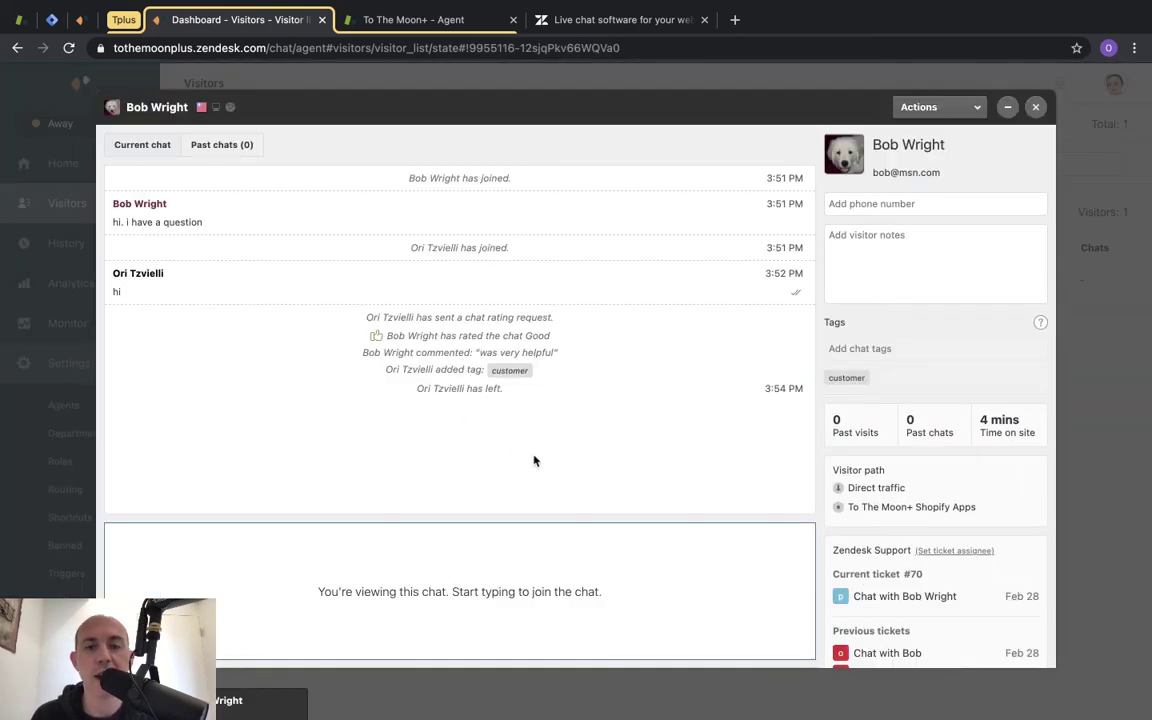
Minimize the chat widget on the live site and the agent's chat panel, then open History.
{"action": "key", "text": "ctrl+Right"}
{"action": "left_click", "coordinate": [1117, 294]}
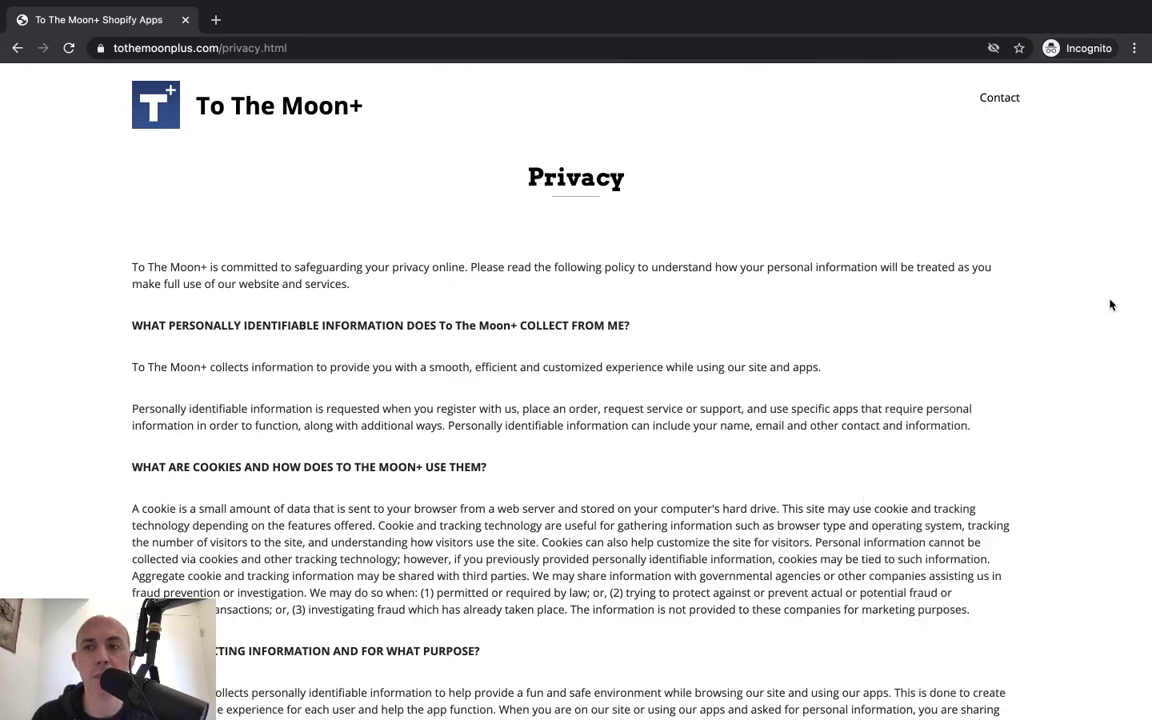
{"action": "key", "text": "ctrl+Left"}
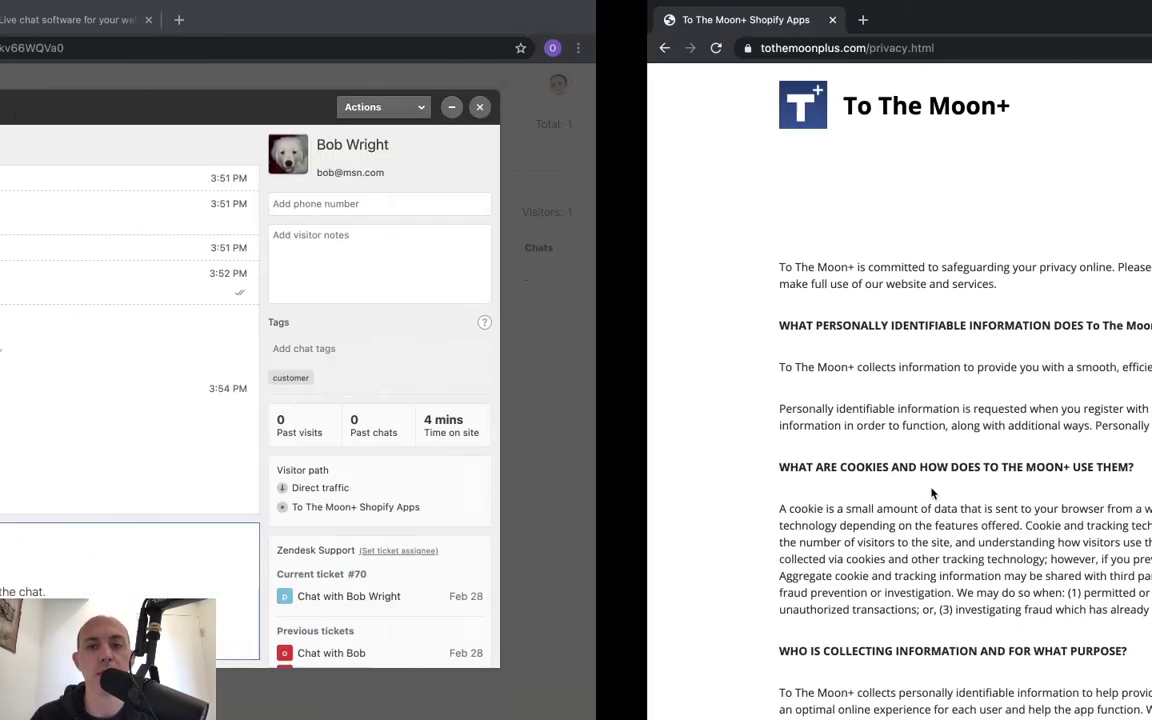
{"action": "key", "text": "ctrl+Right"}
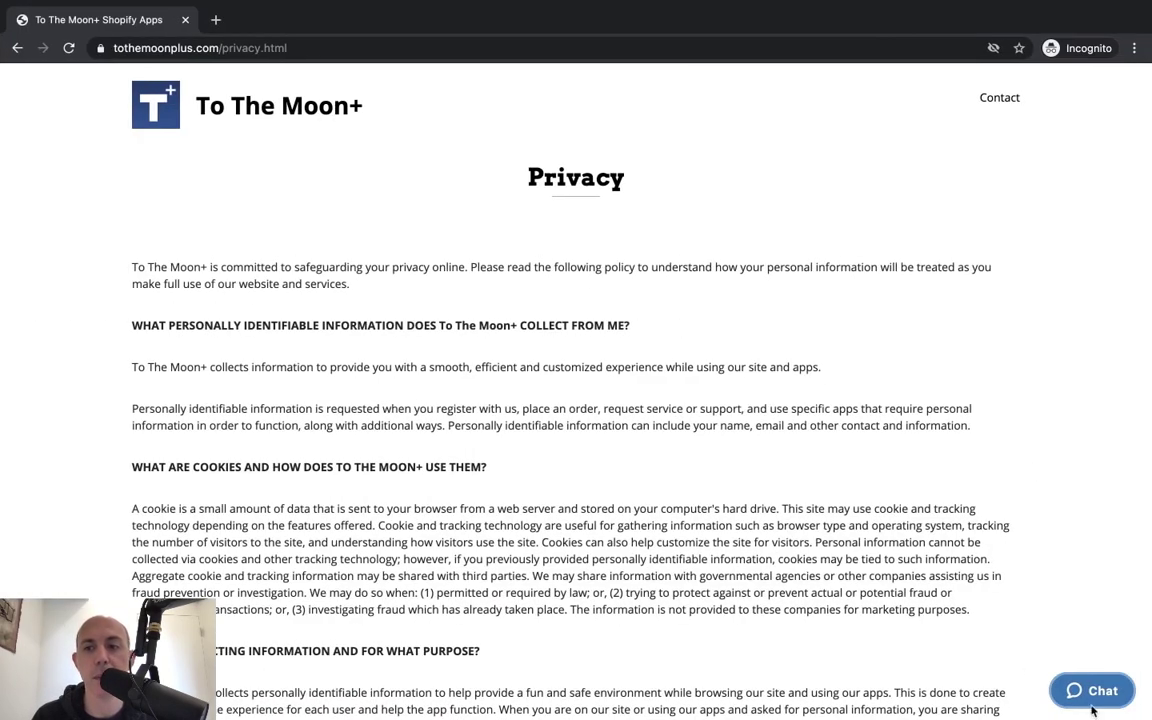
{"action": "key", "text": "ctrl+Left"}
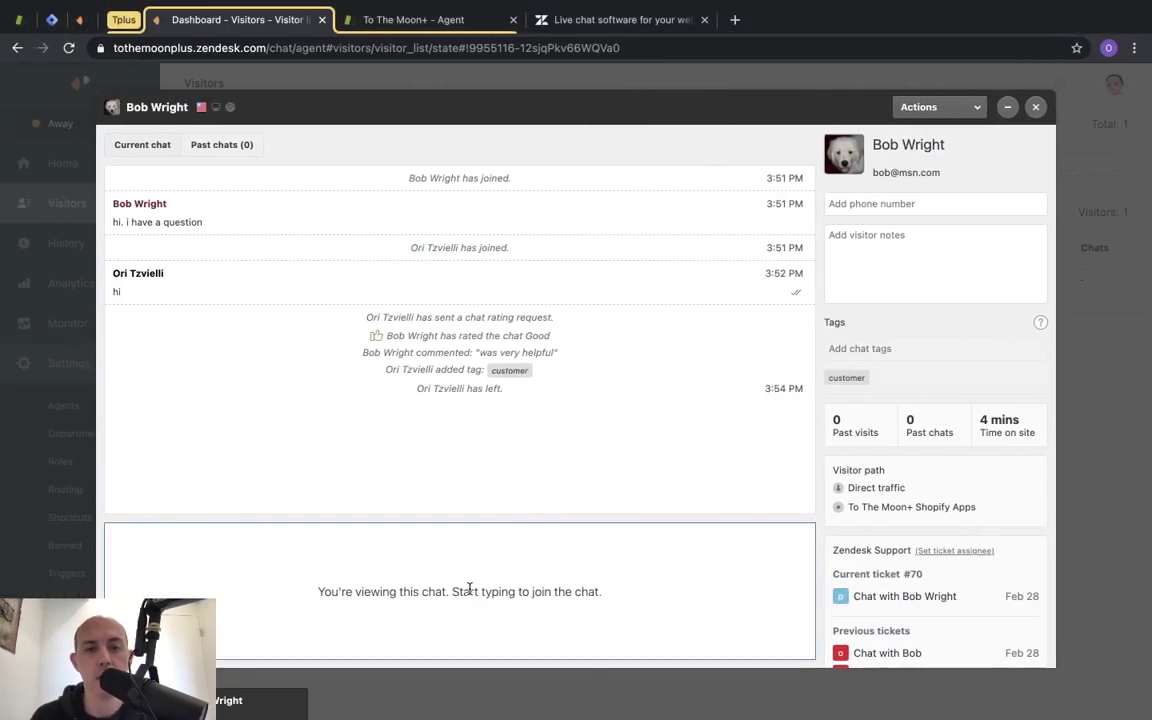
{"action": "left_click", "coordinate": [1008, 108]}
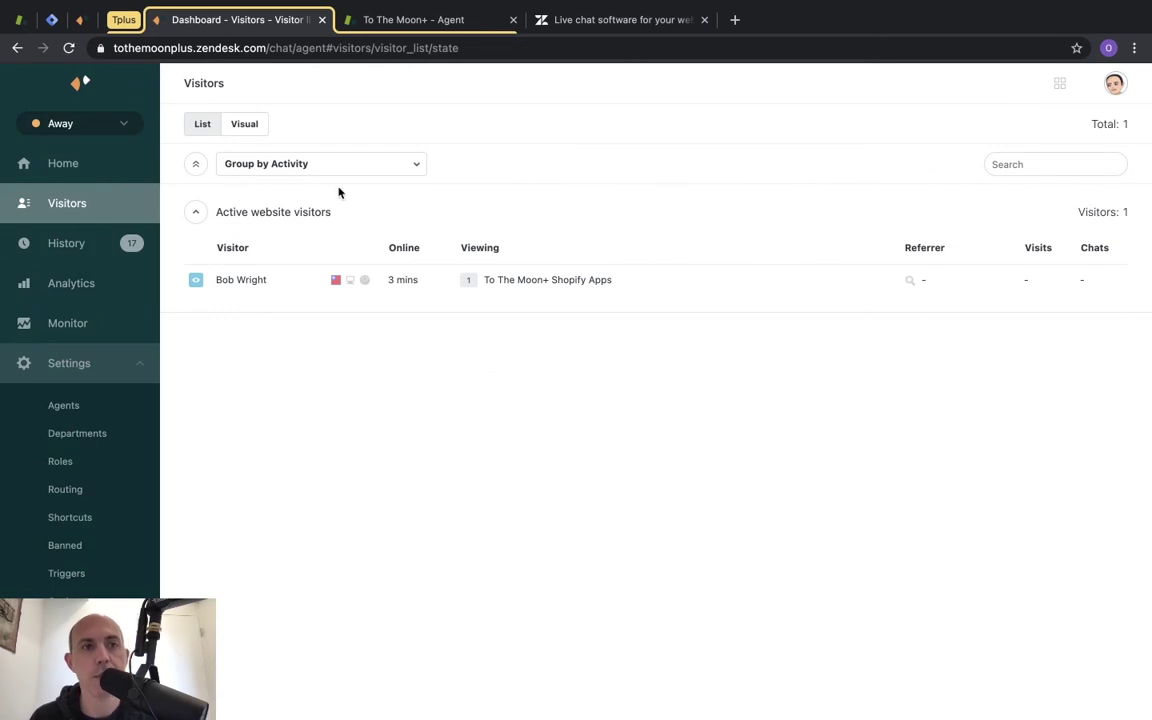
{"action": "left_click", "coordinate": [84, 258]}
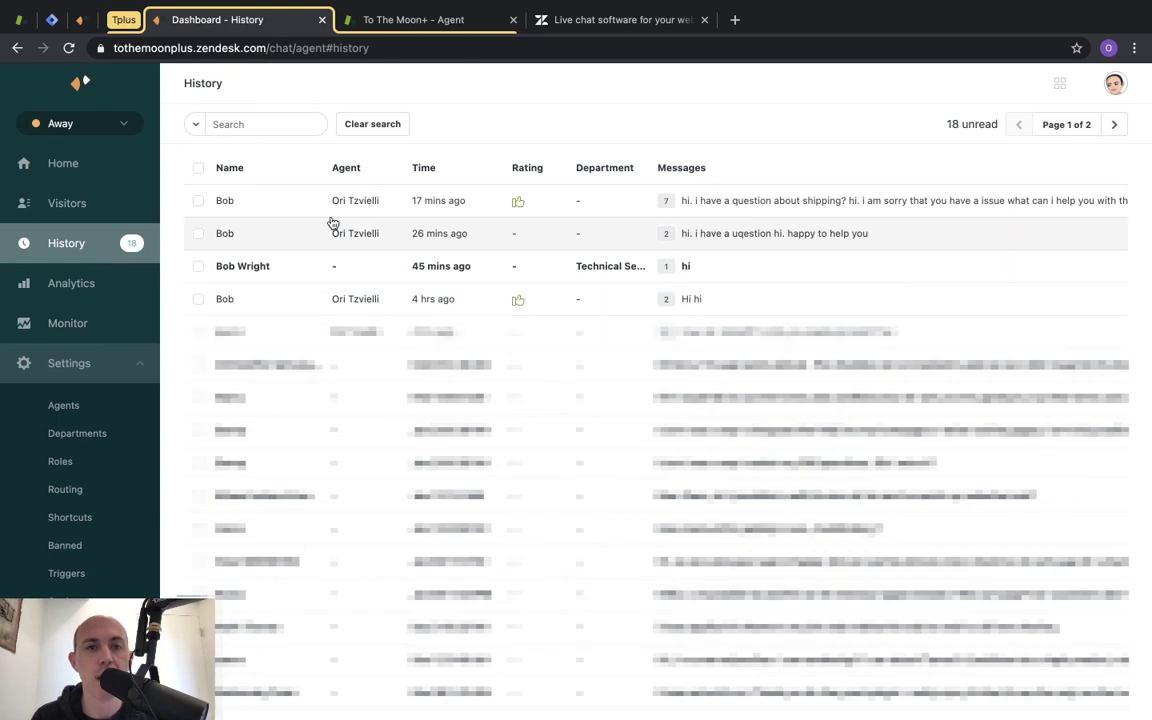
Review the Analytics page, highlighting which plans include analytics.
{"action": "left_click", "coordinate": [108, 289]}
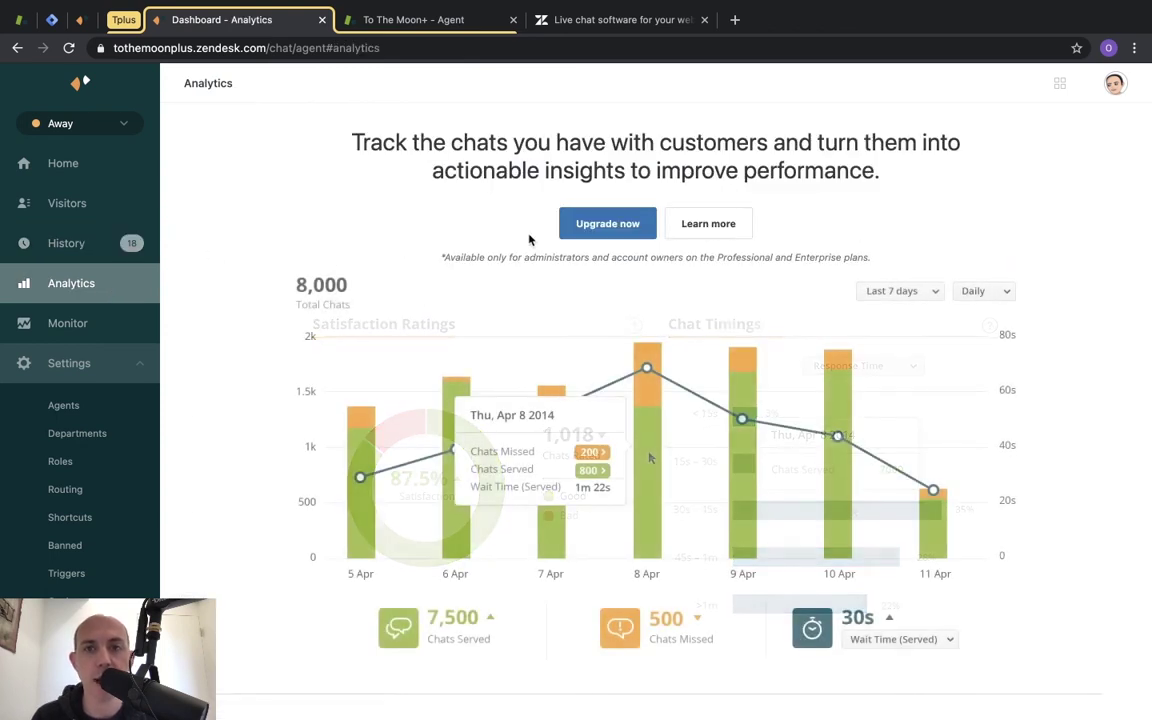
{"action": "left_click_drag", "start_coordinate": [716, 257], "coordinate": [857, 262]}
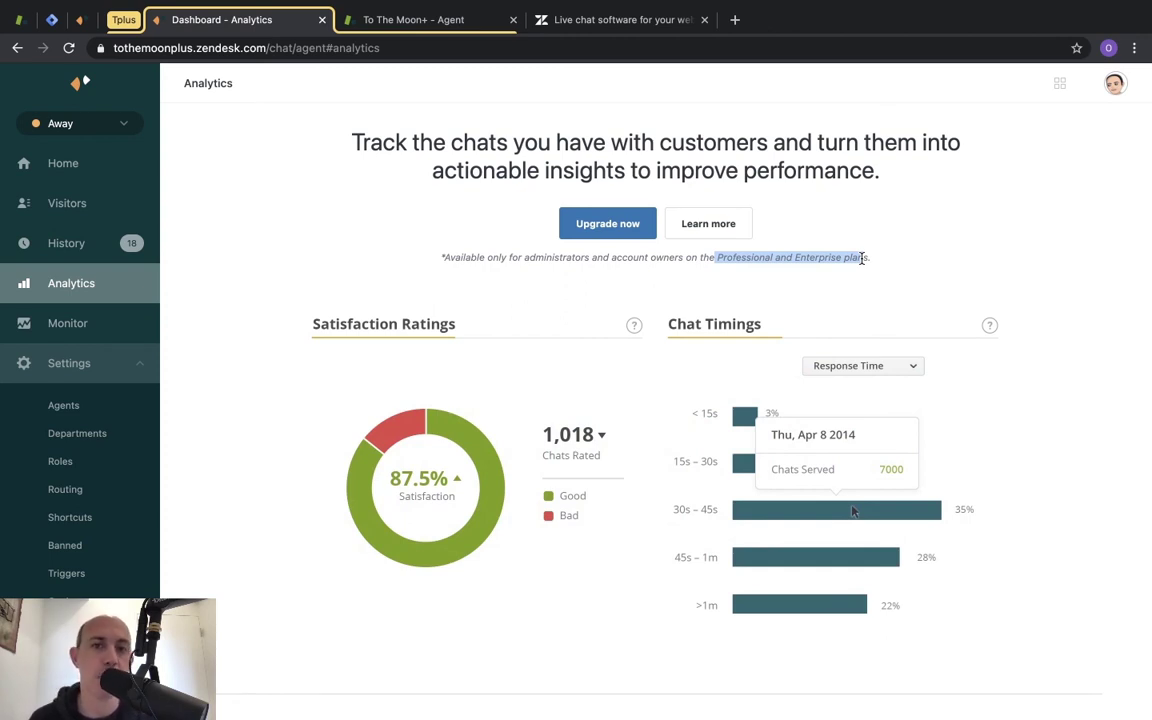
{"action": "left_click", "coordinate": [369, 247]}
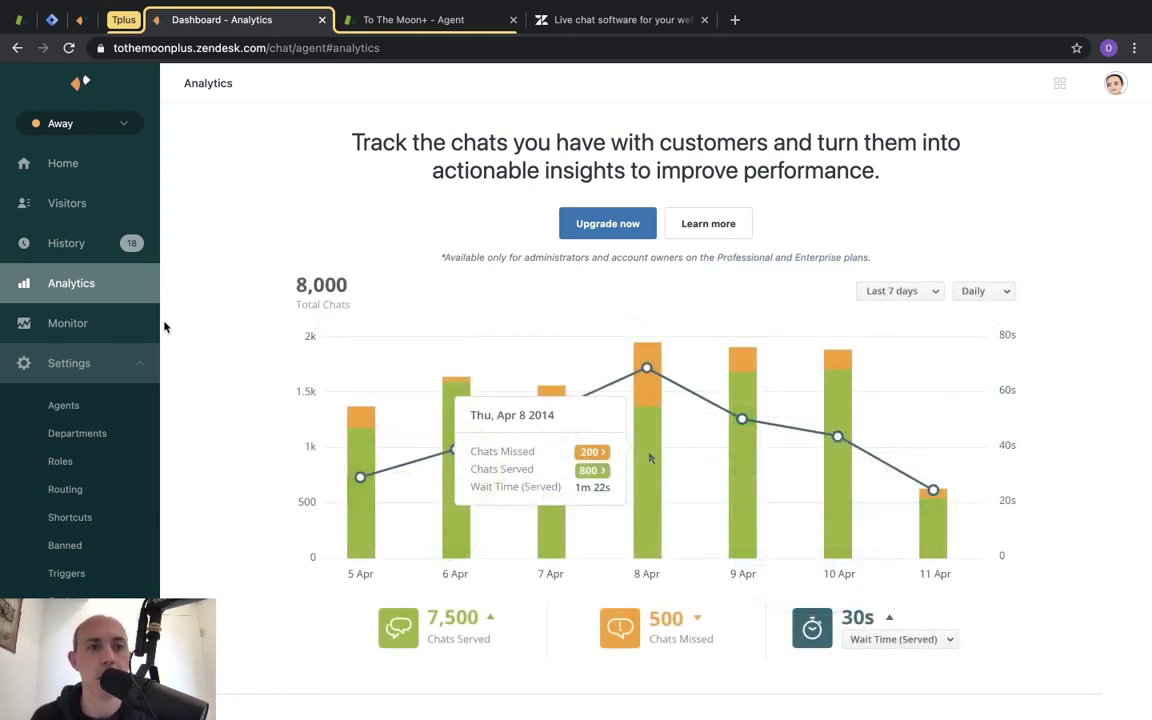
Check the Monitor page's Enterprise-only note, collapse Settings, and return to Visitors.
{"action": "left_click", "coordinate": [118, 330]}
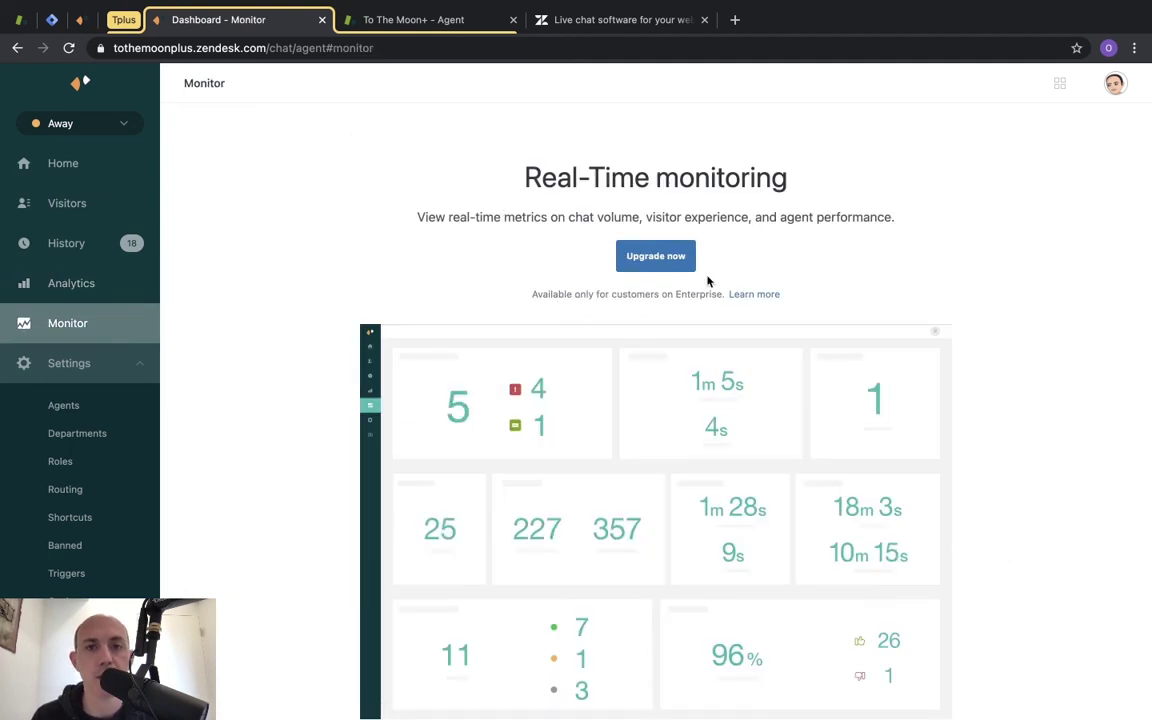
{"action": "left_click_drag", "start_coordinate": [611, 295], "coordinate": [722, 301]}
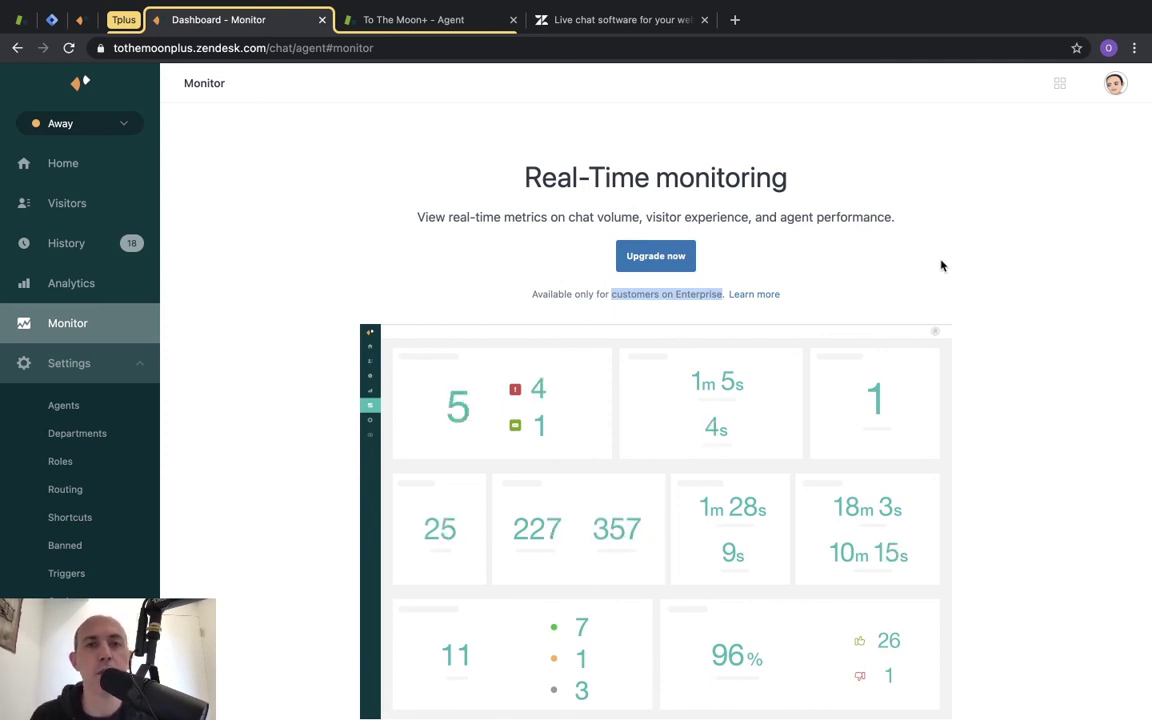
{"action": "left_click", "coordinate": [936, 255]}
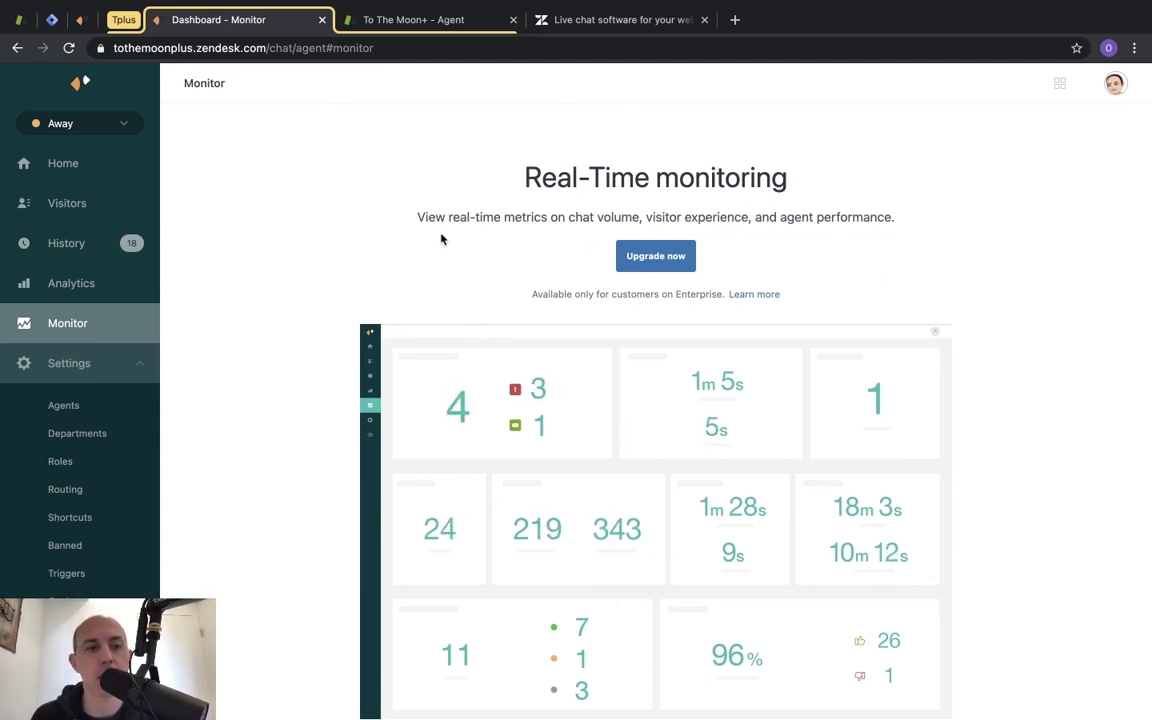
{"action": "left_click", "coordinate": [125, 364]}
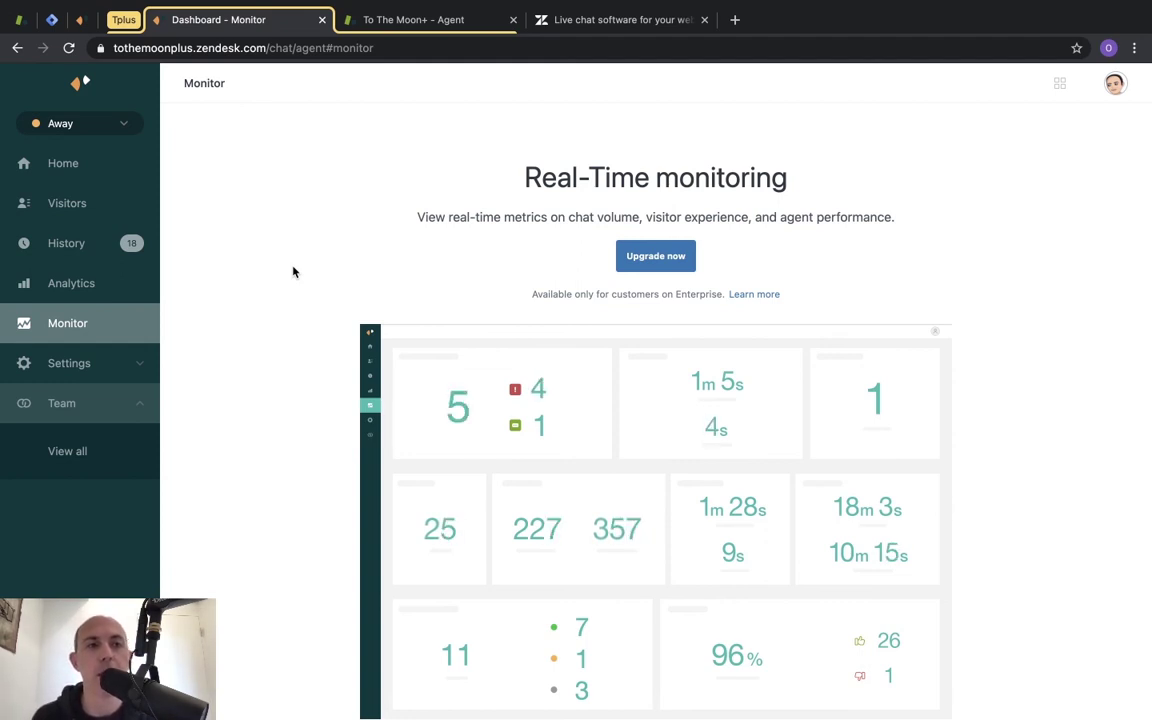
{"action": "left_click", "coordinate": [135, 200]}
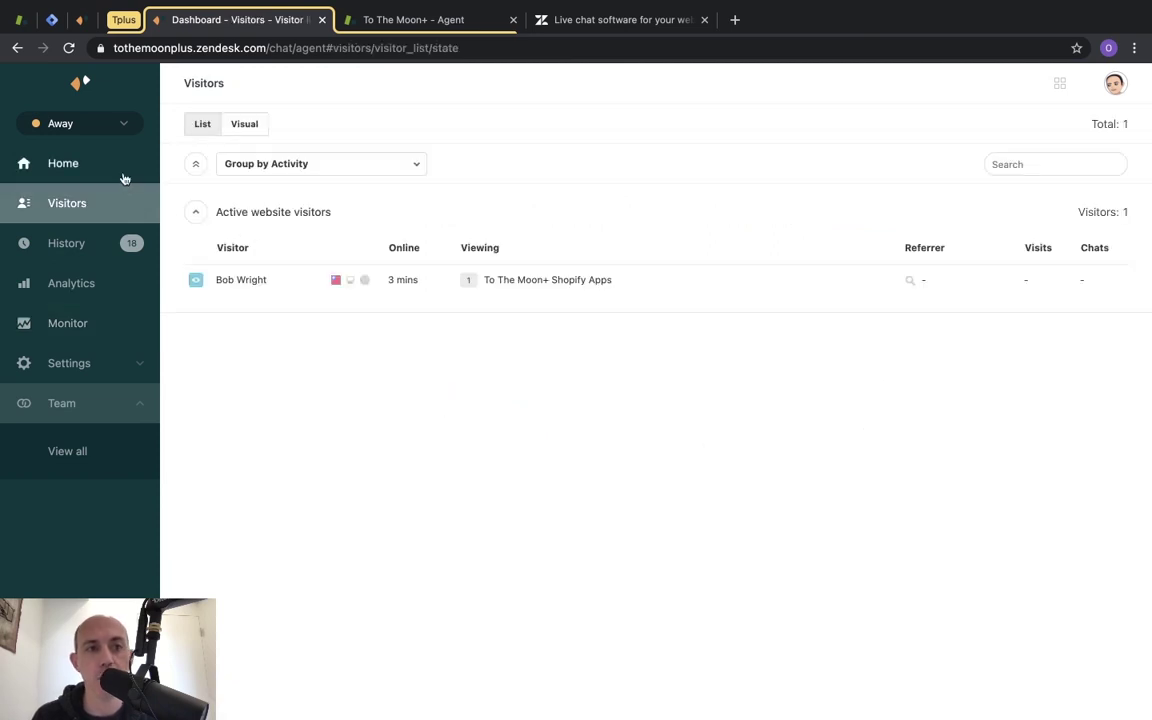
Return to the Home dashboard showing the Widget, Visitors, Analytics and Triggers cards.
{"action": "left_click", "coordinate": [110, 165]}
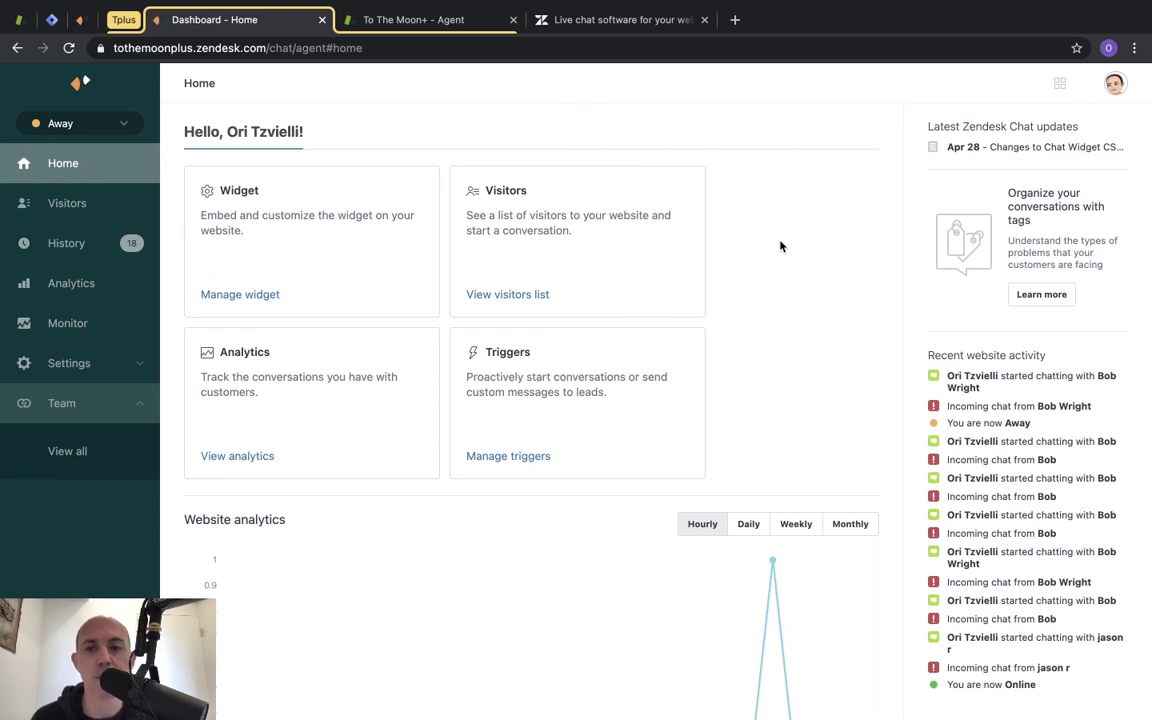
{"action": "left_click", "coordinate": [797, 9]}
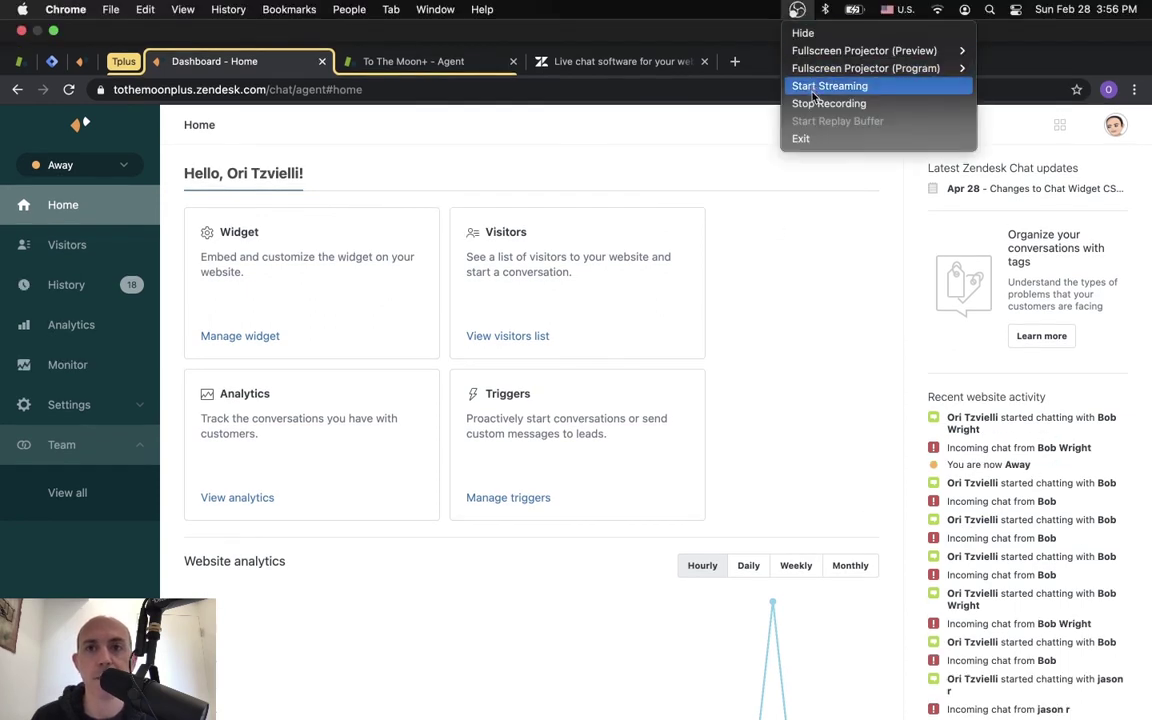